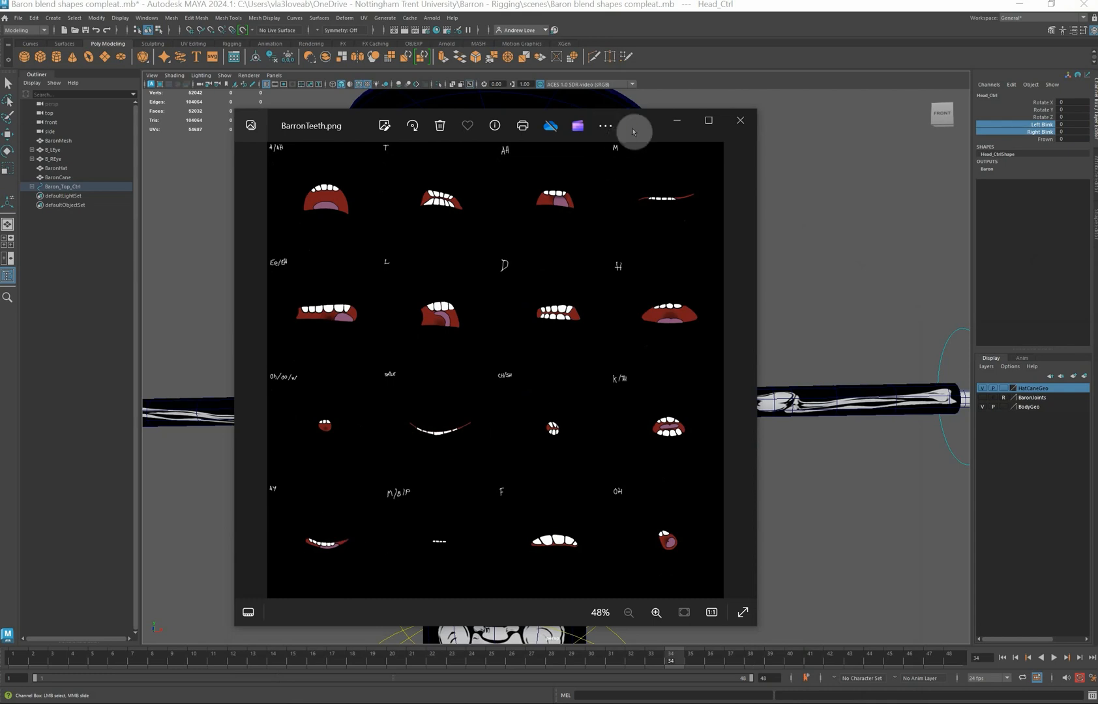
# Minimize the teeth reference image and select the faces of BaronMesh's front jaw area below the teeth
pyautogui.click(677, 120)
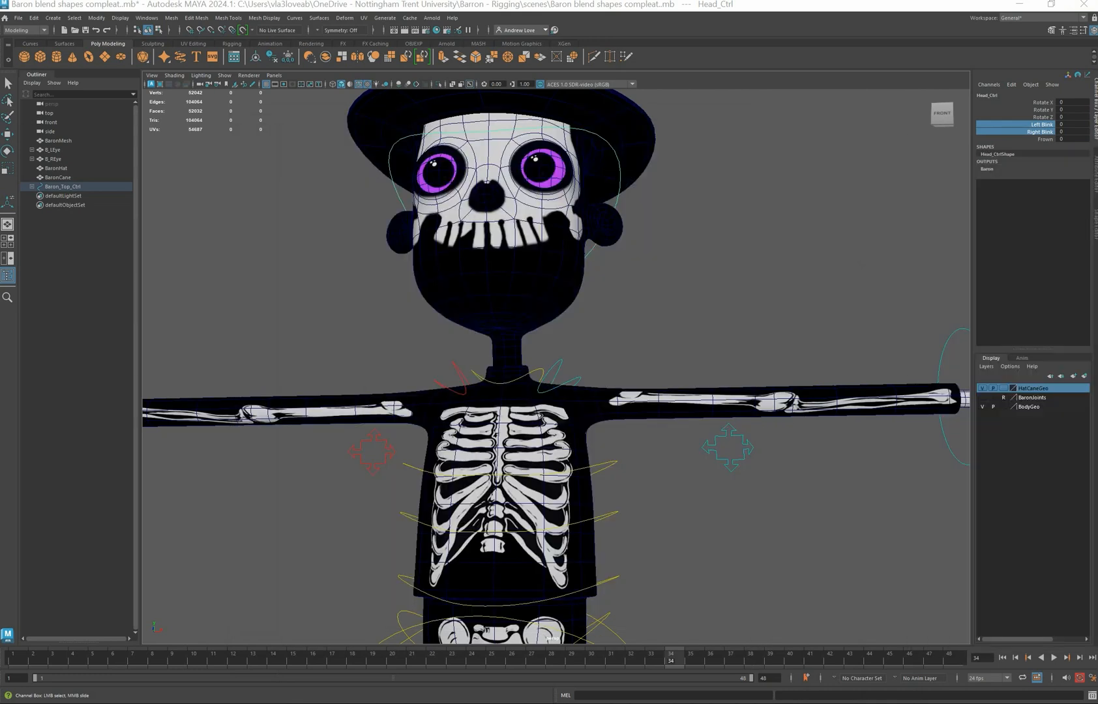
pyautogui.scroll(2, 525, 289)
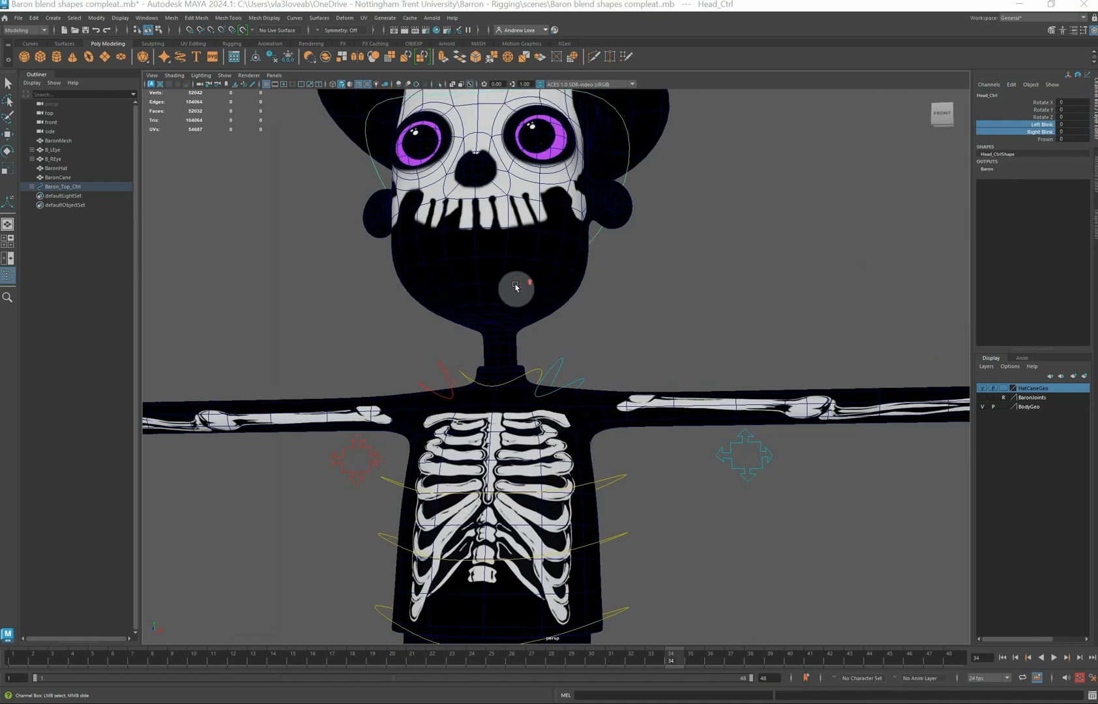
pyautogui.click(474, 270)
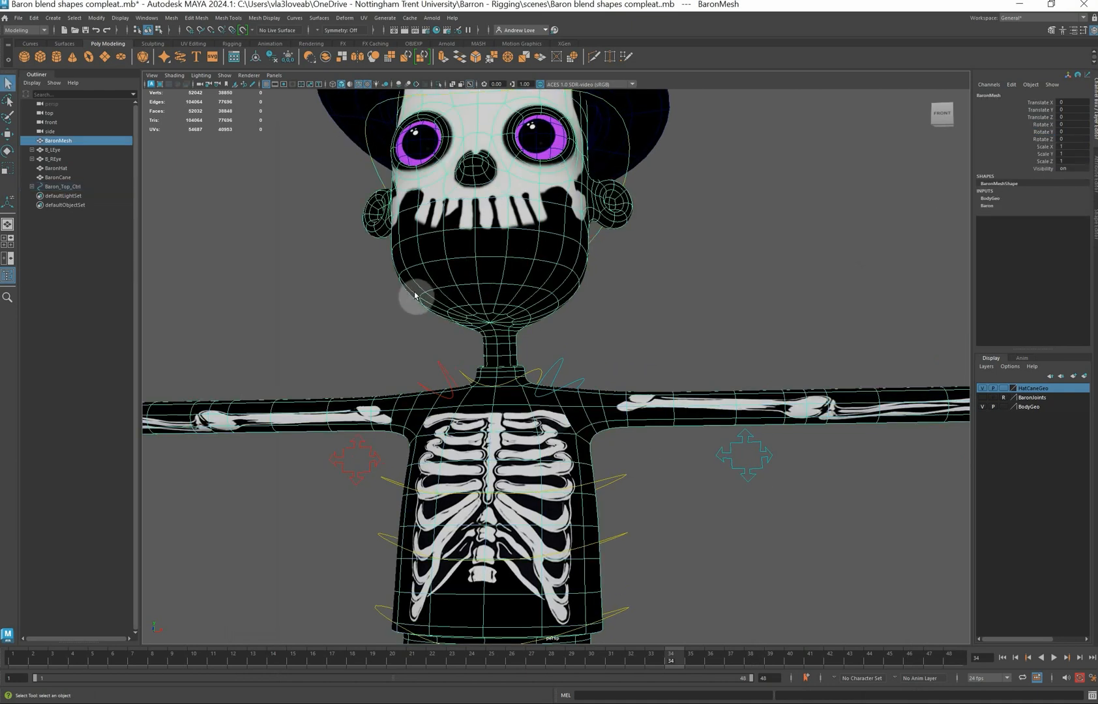
pyautogui.keyDown('alt'); pyautogui.moveTo(353, 296); pyautogui.dragTo(348, 296); pyautogui.keyUp('alt')
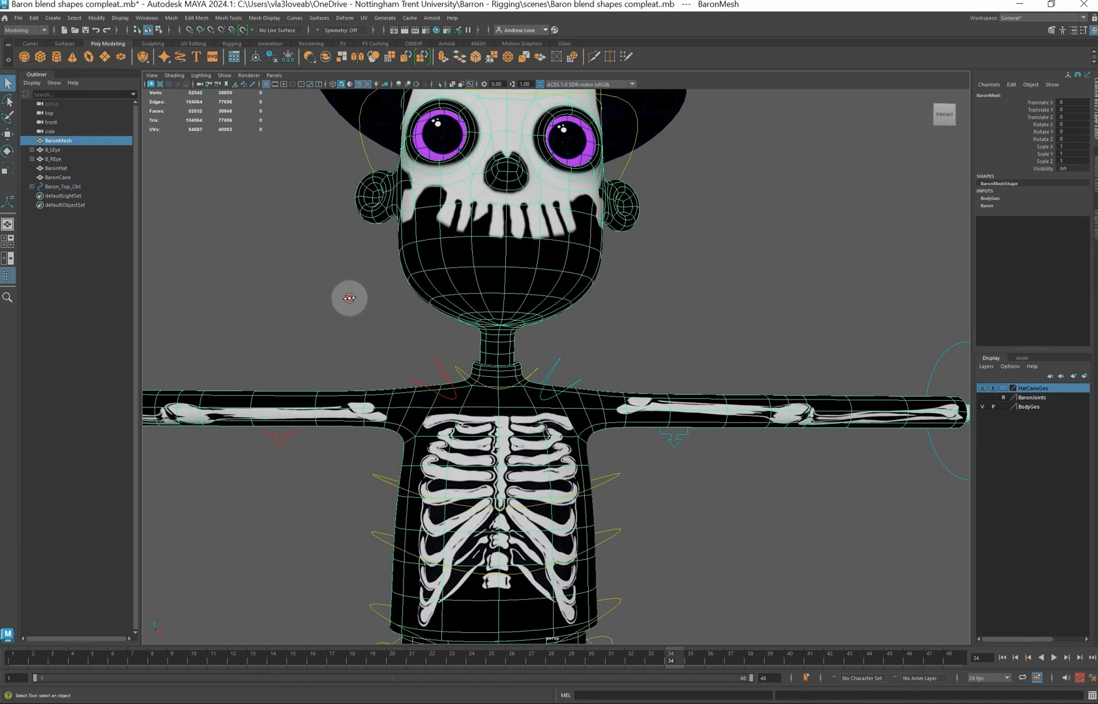
pyautogui.scroll(1, 380, 274)
pyautogui.moveTo(433, 233)
pyautogui.mouseDown(button='right')
pyautogui.moveTo(441, 252)
pyautogui.moveTo(430, 252)
pyautogui.mouseUp(button='right')
pyautogui.click(407, 238)
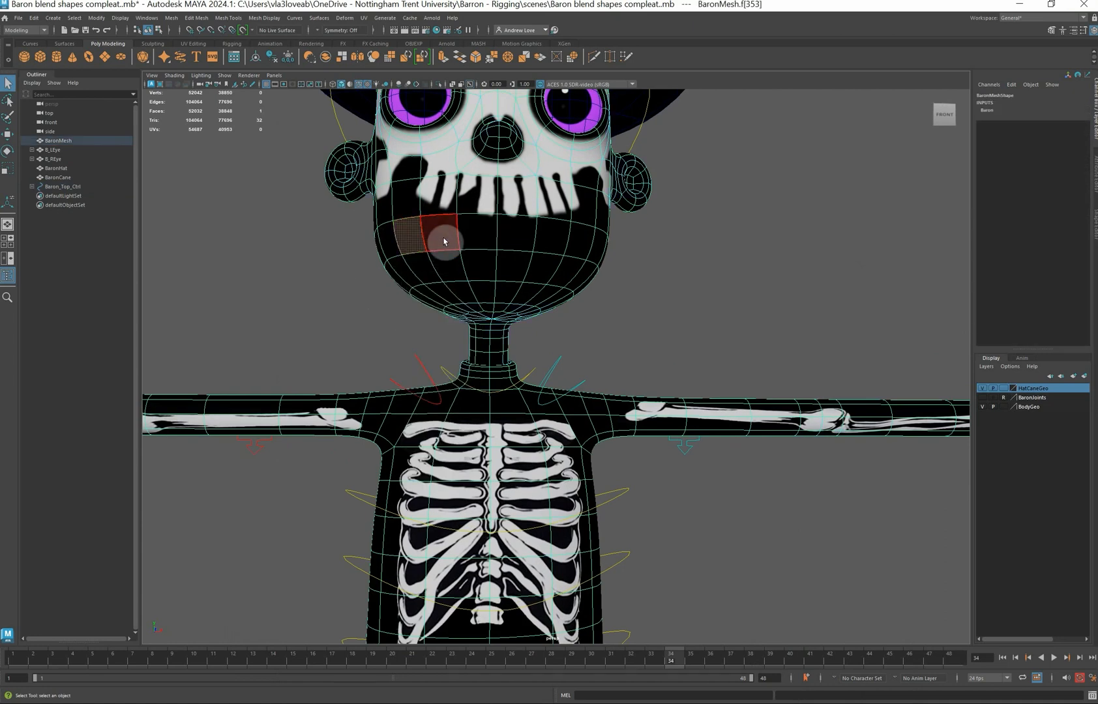
pyautogui.moveTo(444, 240)
pyautogui.keyDown('shift'); pyautogui.mouseDown()
pyautogui.moveTo(574, 244)
pyautogui.moveTo(432, 270)
pyautogui.moveTo(481, 262)
pyautogui.moveTo(571, 275)
pyautogui.moveTo(445, 297)
pyautogui.moveTo(545, 301)
pyautogui.mouseUp(); pyautogui.keyUp('shift')
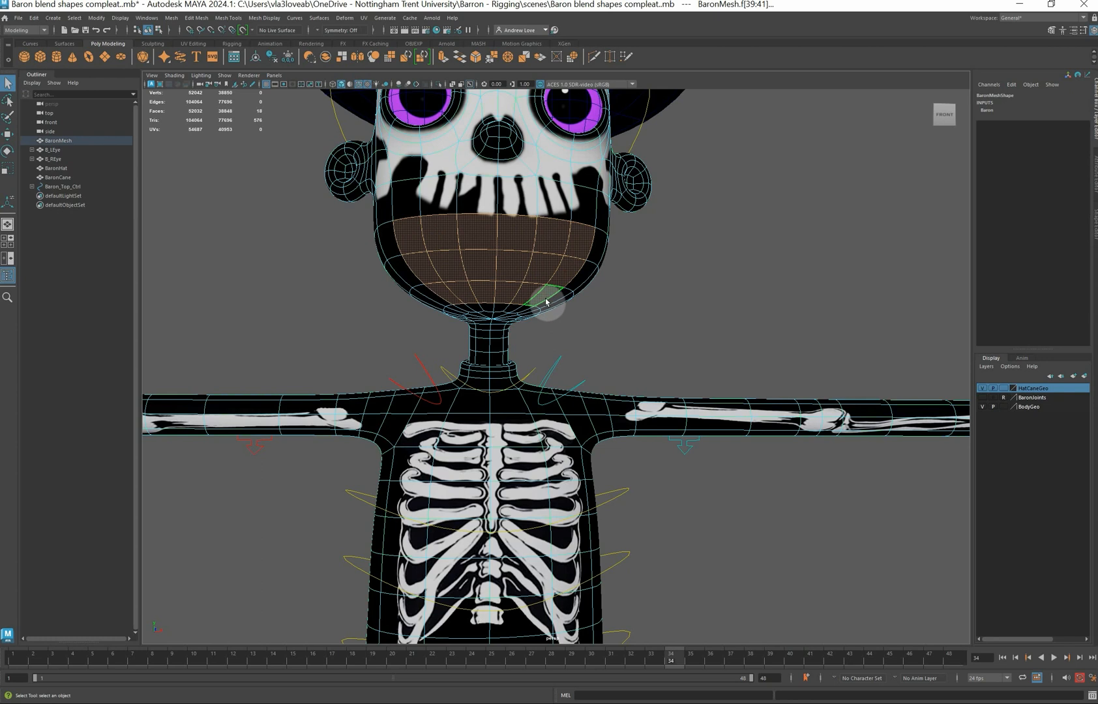
# Apply a planar UV mapping to the selected jaw faces, fitted to best plane with projection from the X axis
pyautogui.click(363, 18)
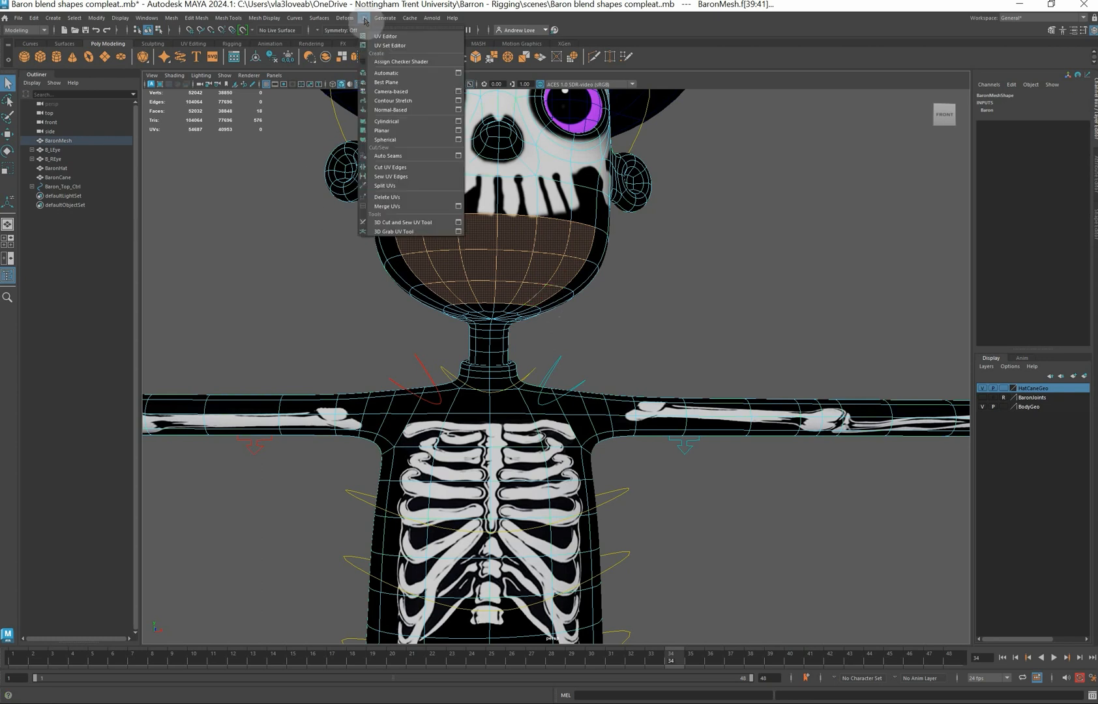
pyautogui.click(458, 131)
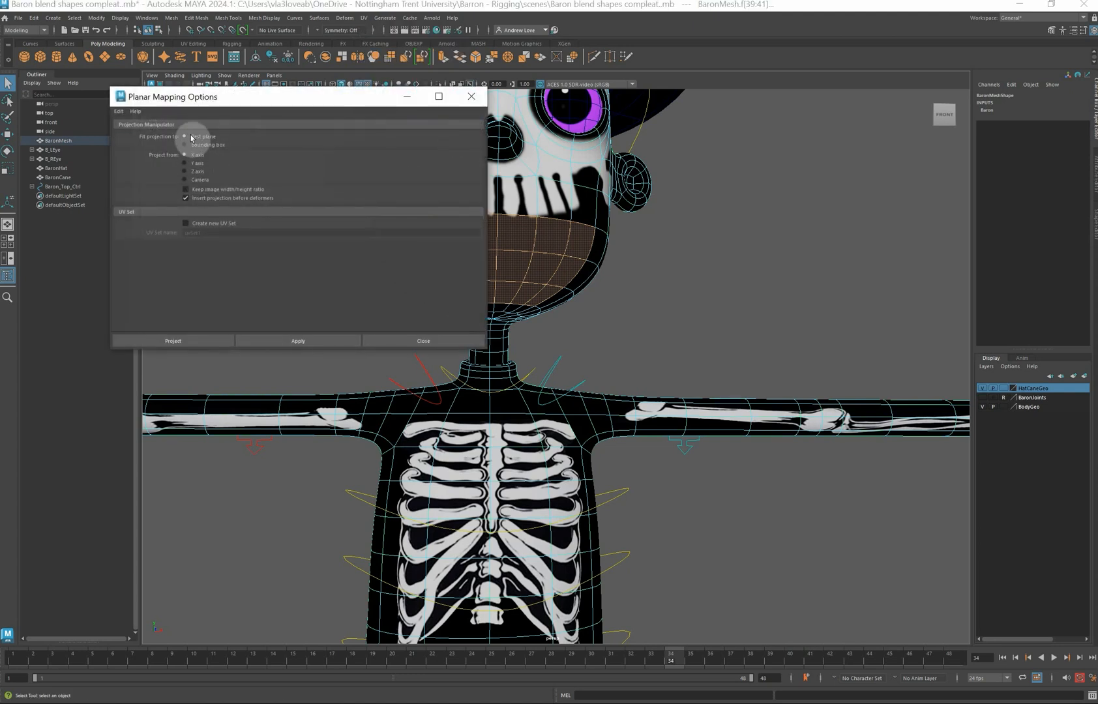
pyautogui.click(266, 345)
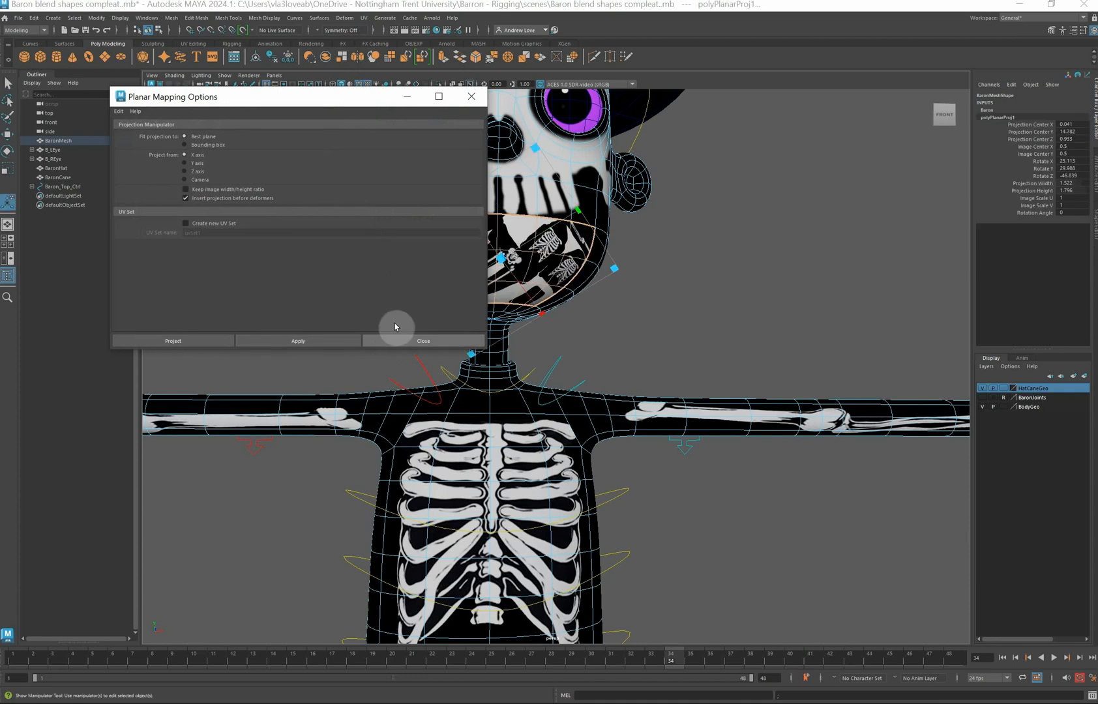
pyautogui.click(446, 340)
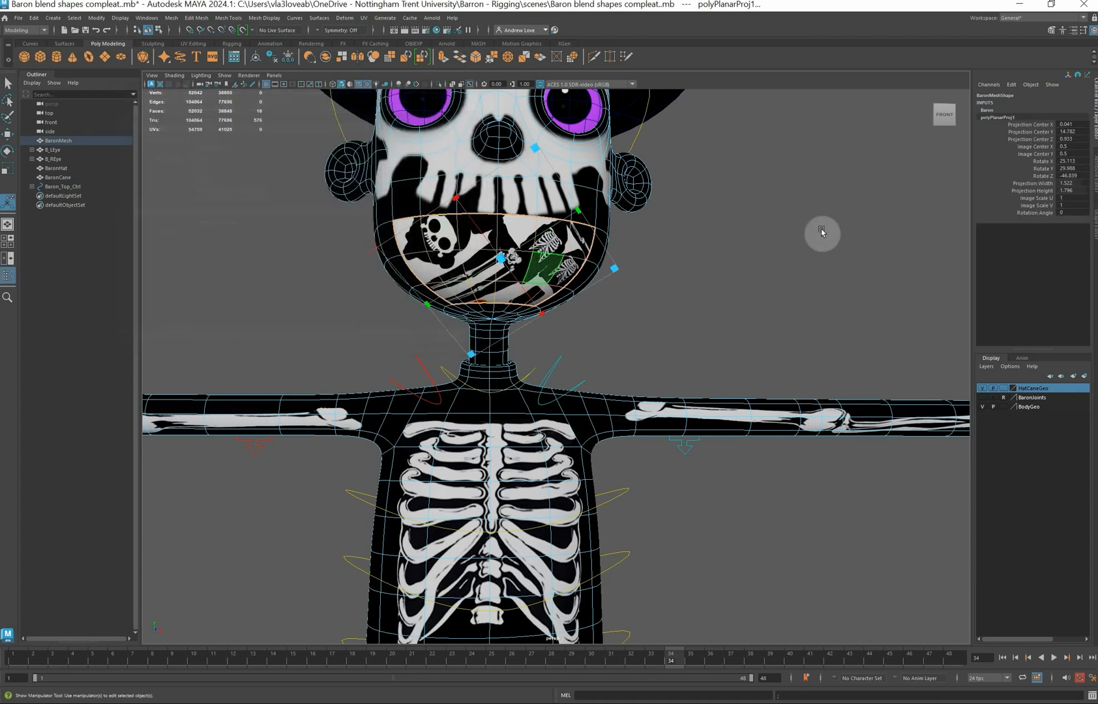
# Set the planar projection's Rotate X, Y and Z to 0 and widen the projection to span the jaw
pyautogui.moveTo(1076, 160); pyautogui.dragTo(1080, 173)
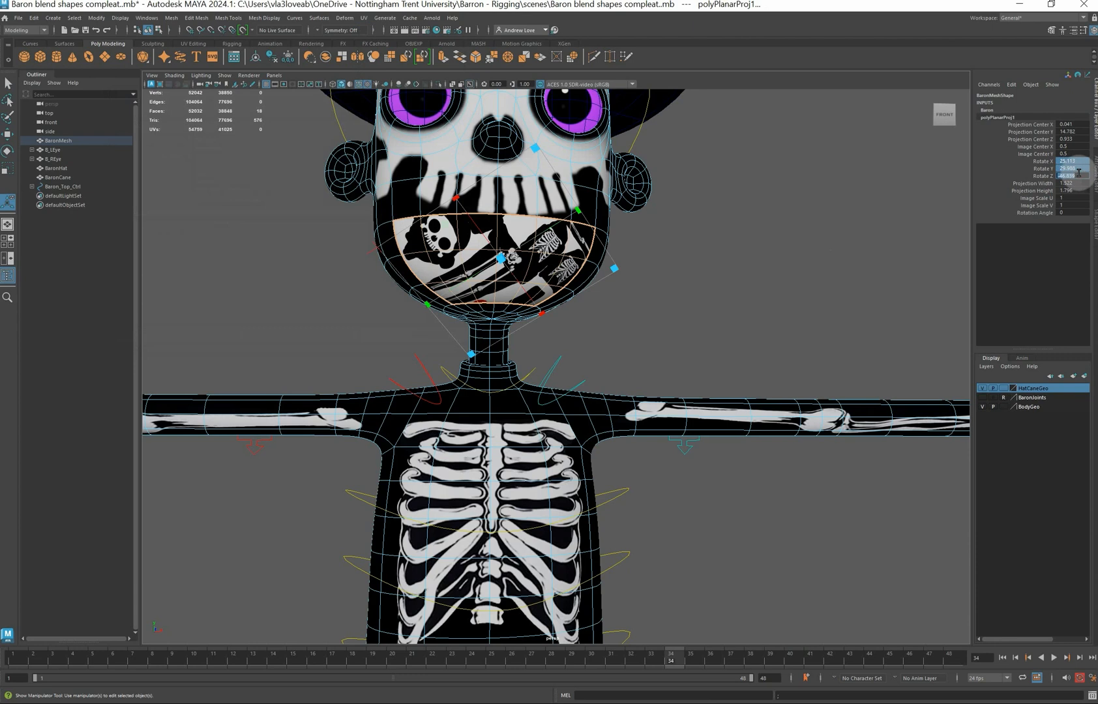
pyautogui.write('0')
pyautogui.press('Return')
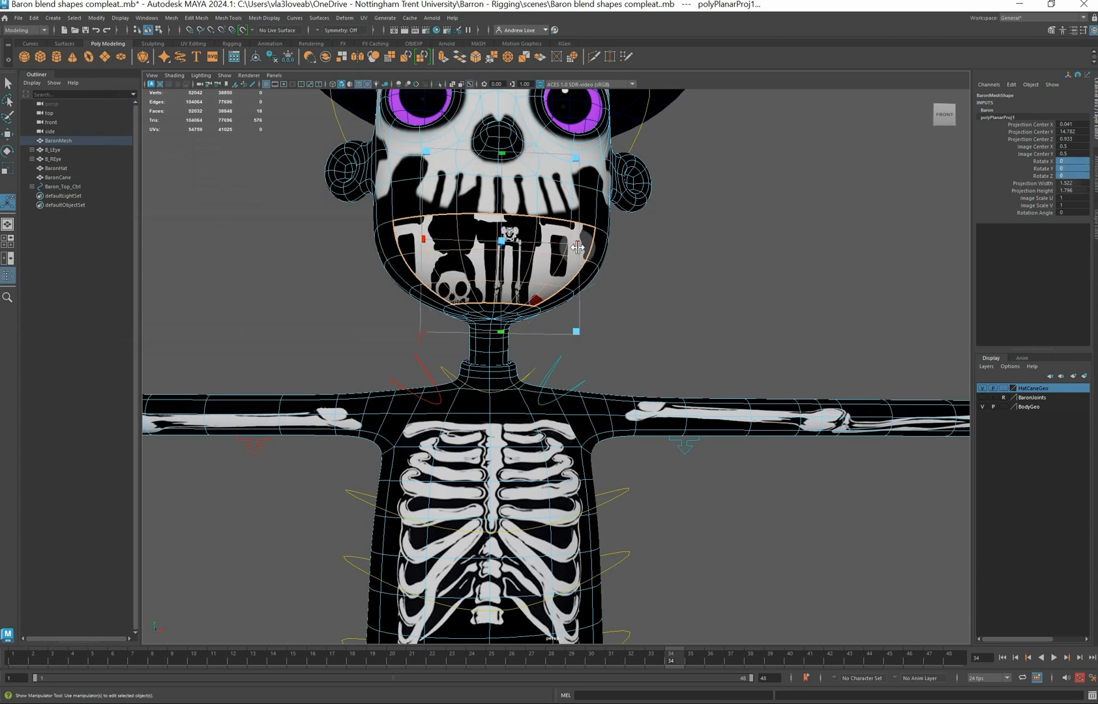
pyautogui.moveTo(416, 244); pyautogui.dragTo(393, 243)
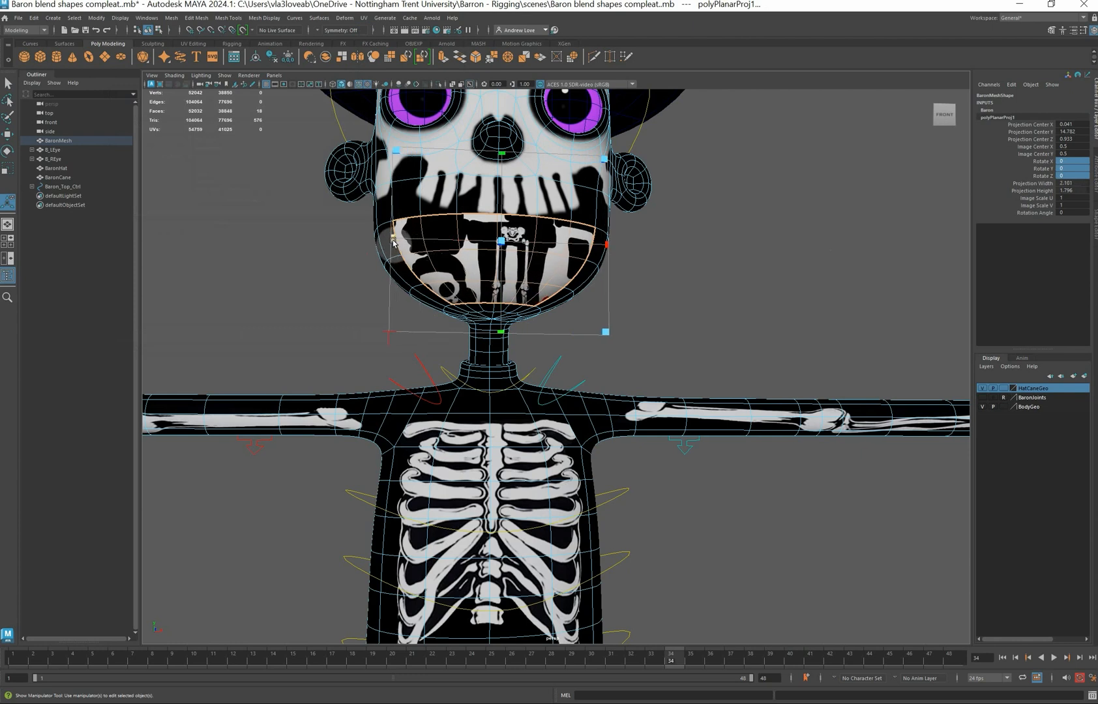
pyautogui.click(682, 317)
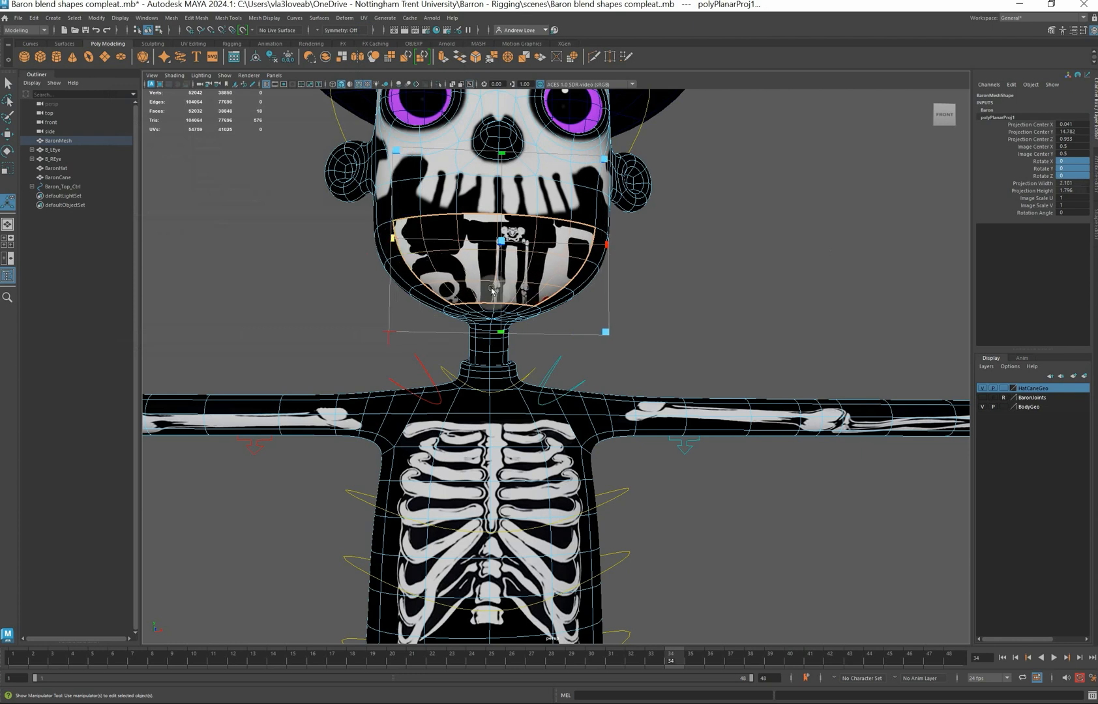
# Open the UV Editor and deselect the projected jaw UVs
pyautogui.click(366, 19)
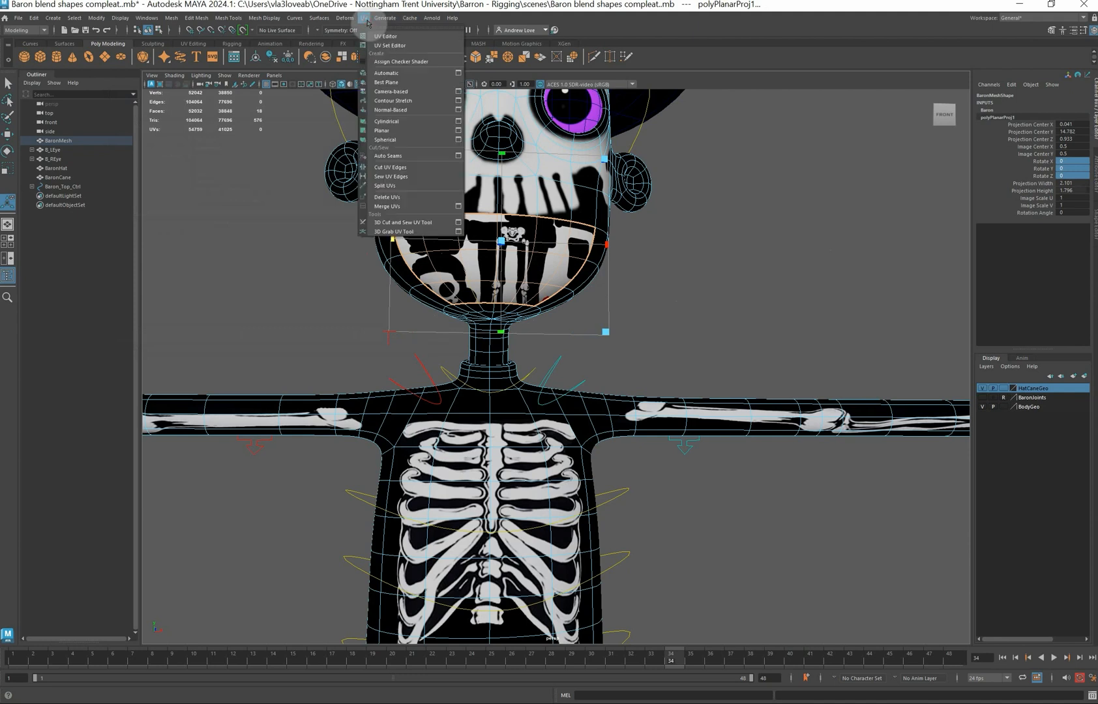
pyautogui.click(378, 36)
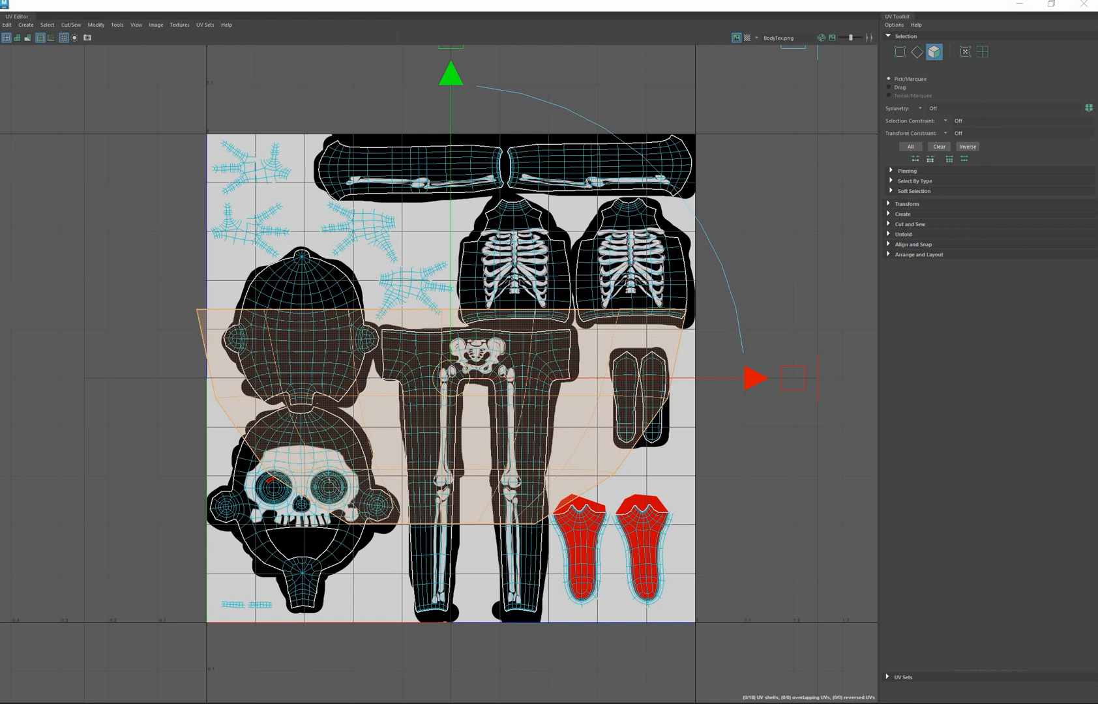
pyautogui.moveTo(1097, 201); pyautogui.dragTo(1097, 40)
pyautogui.click(241, 641)
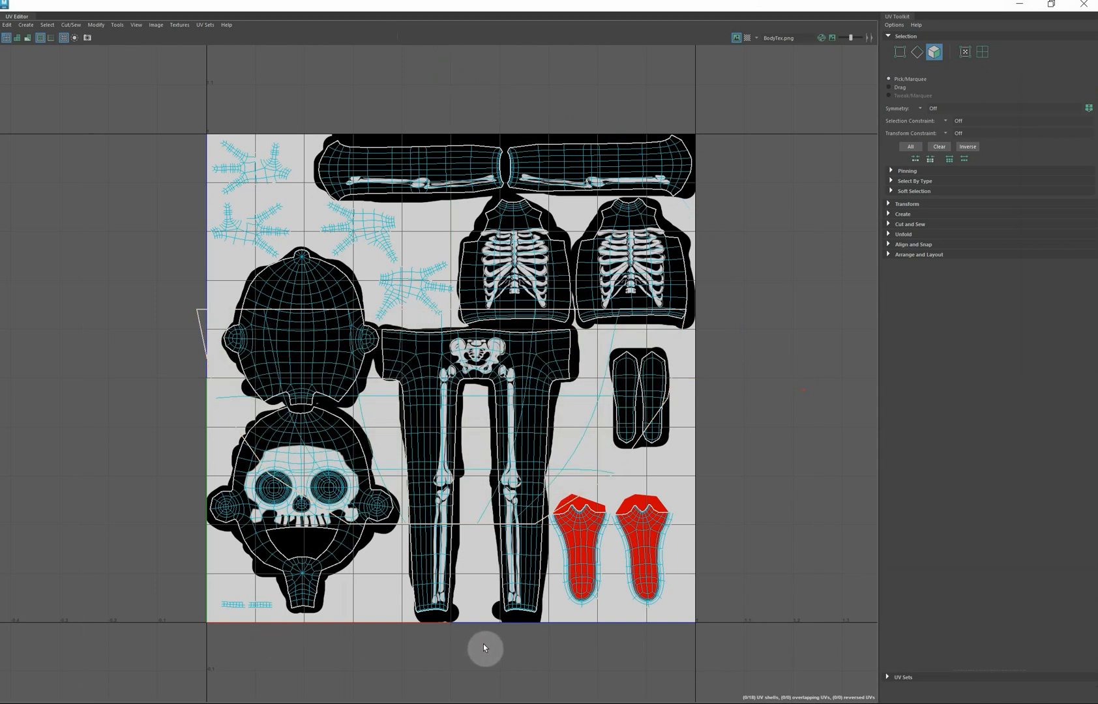
# Open the UV Editor's grid display options
pyautogui.click(153, 26)
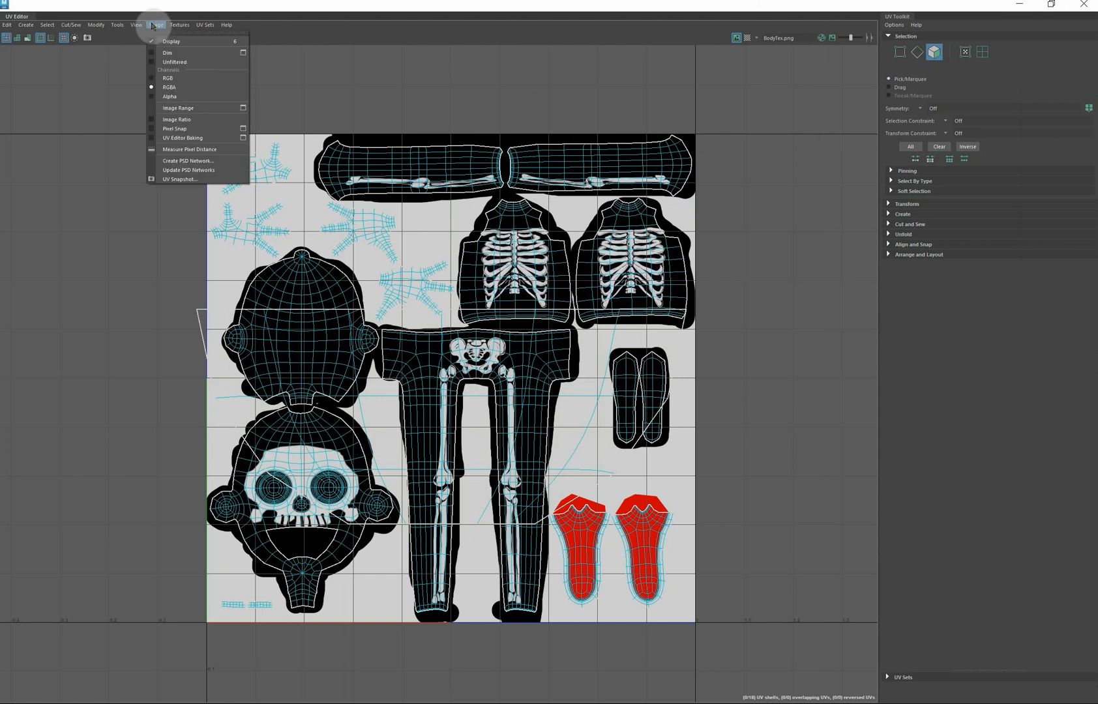
pyautogui.click(153, 26)
pyautogui.click(136, 25)
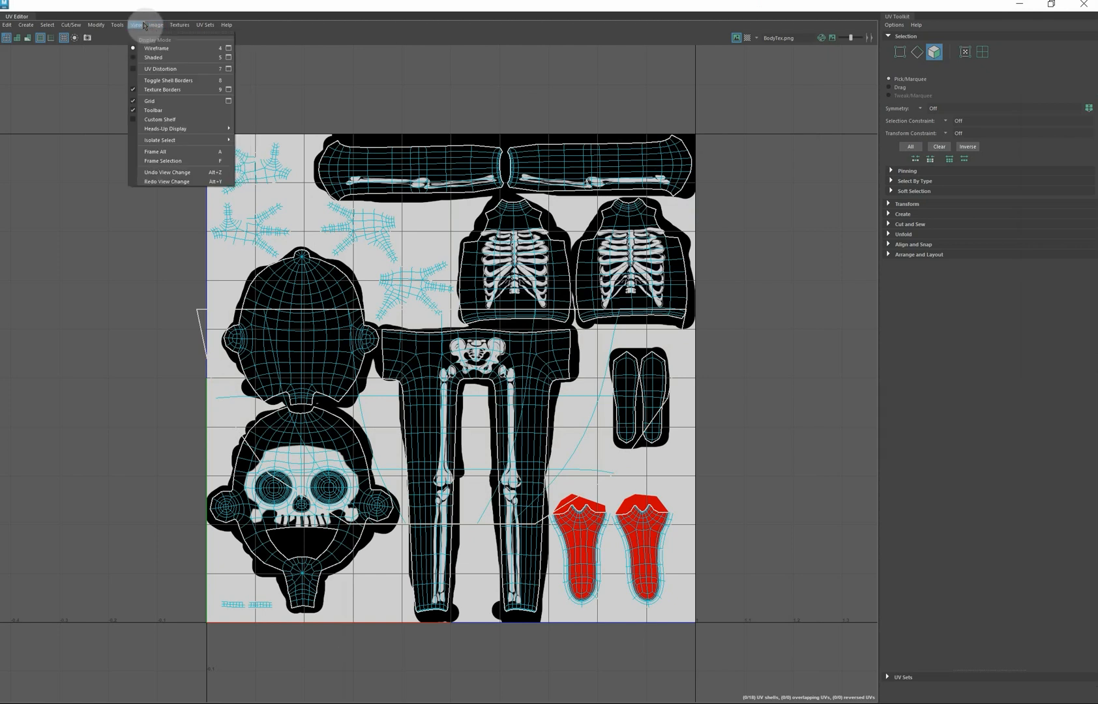
pyautogui.click(228, 102)
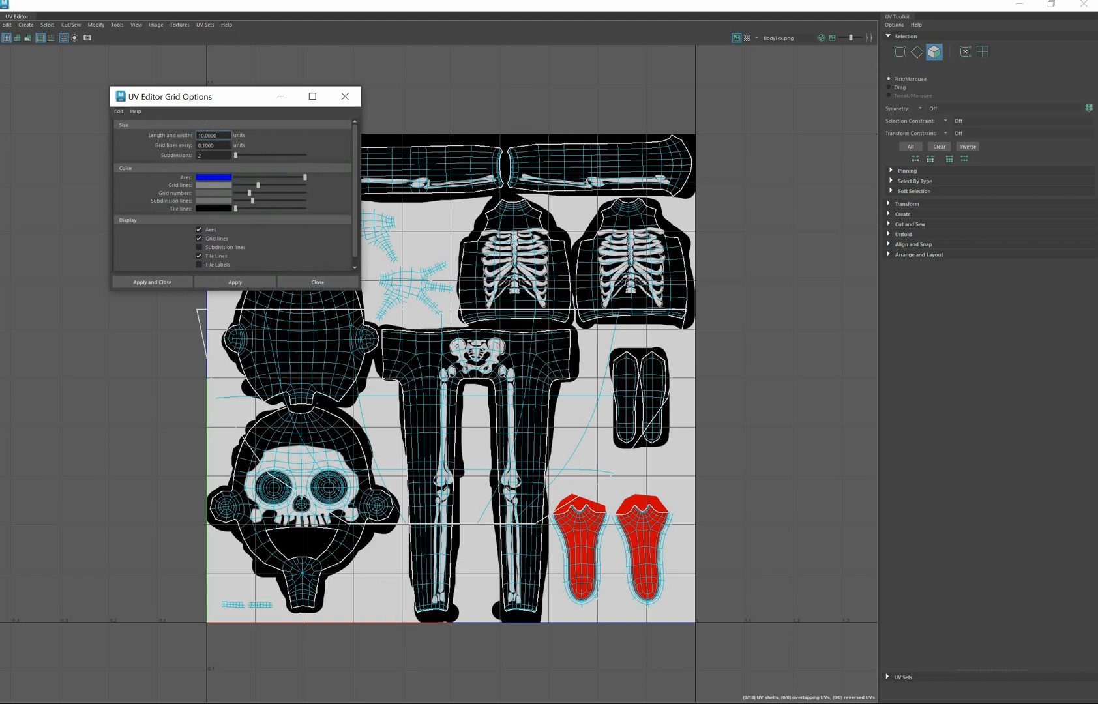
# Switch to Calculator, compute 1 ÷ 8 for the grid spacing, and close it
pyautogui.moveTo(253, 703)
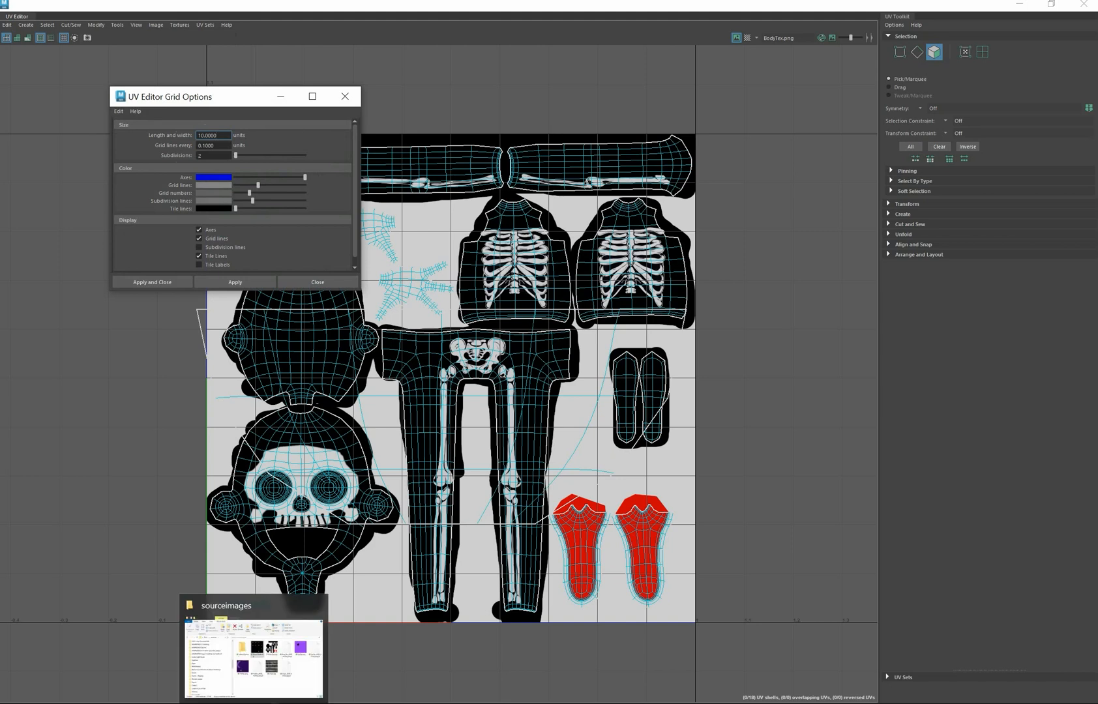
pyautogui.click(14, 702)
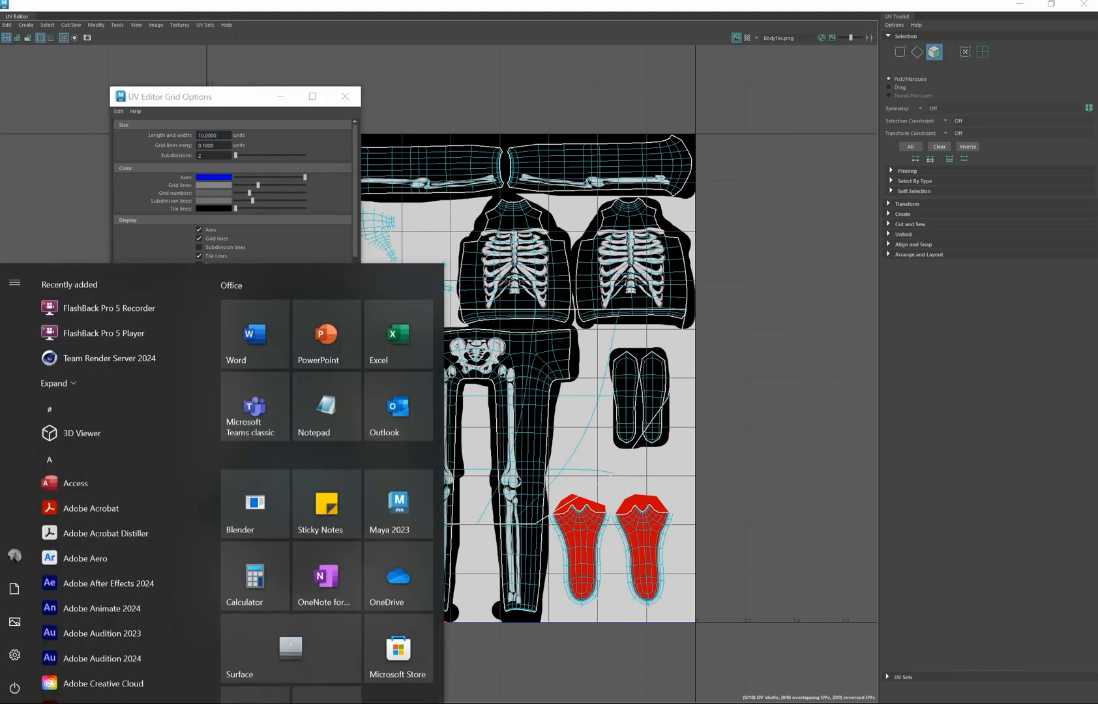
pyautogui.click(266, 565)
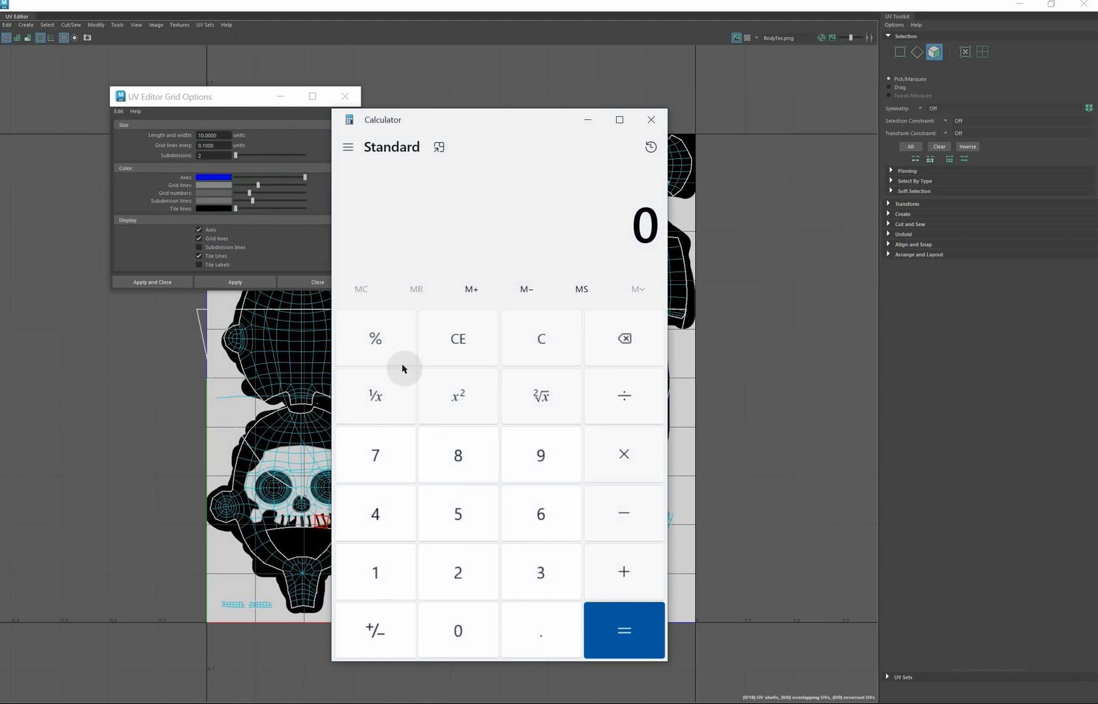
pyautogui.click(403, 572)
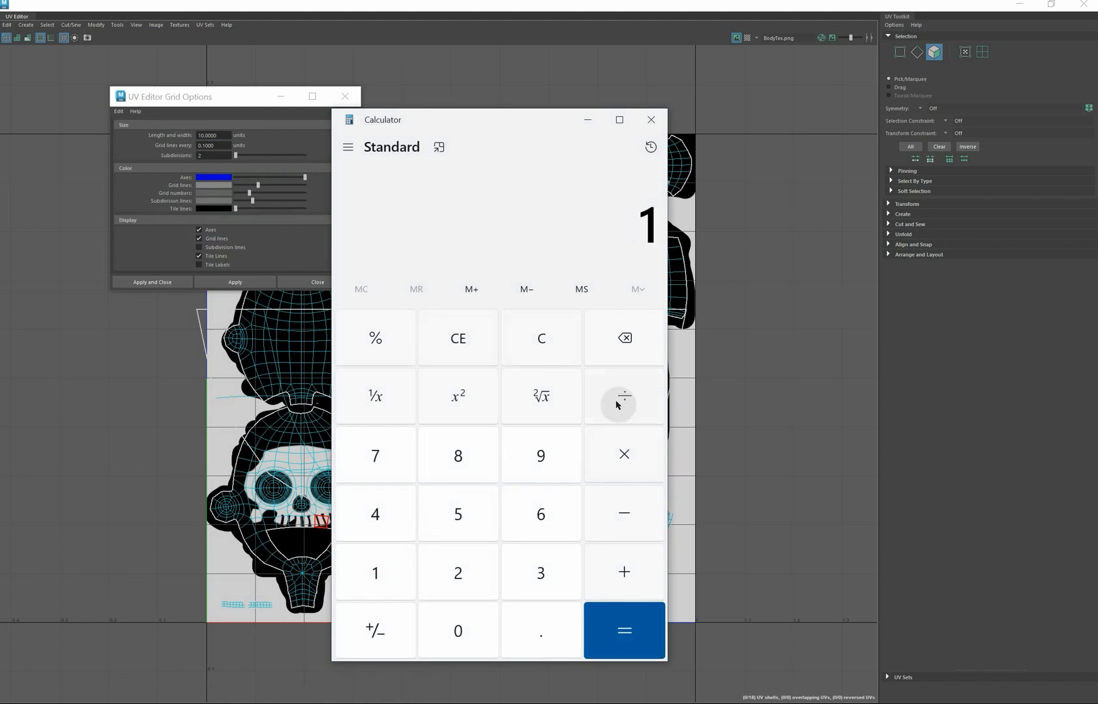
pyautogui.click(619, 399)
pyautogui.click(464, 460)
pyautogui.click(613, 624)
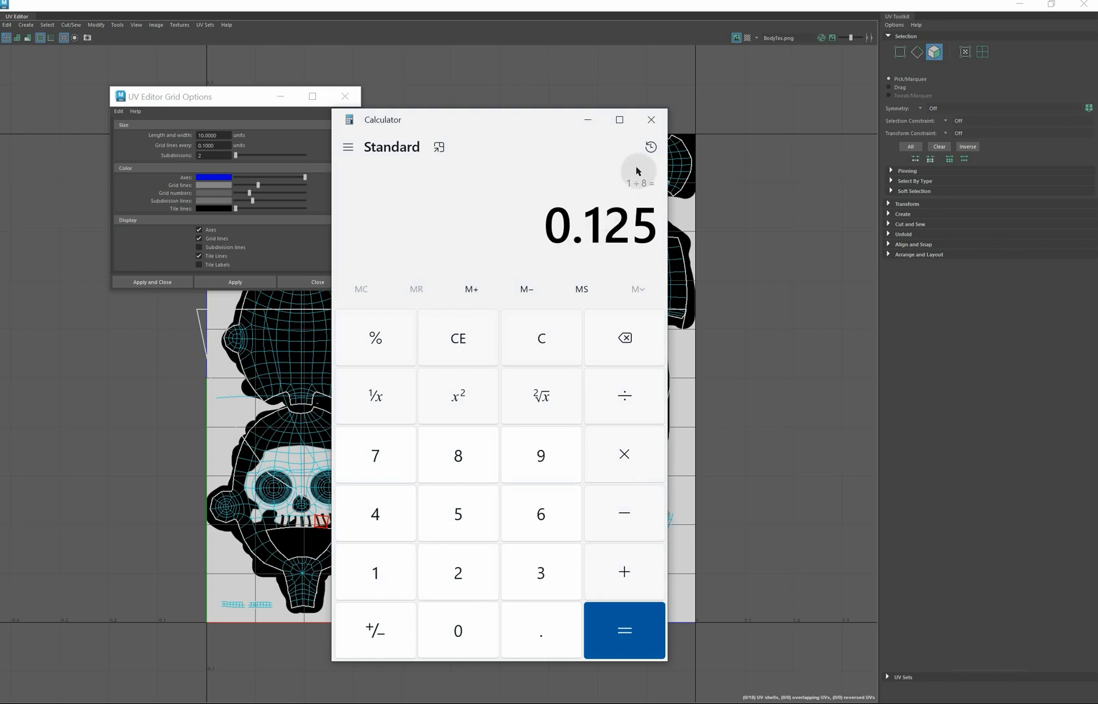
pyautogui.click(650, 119)
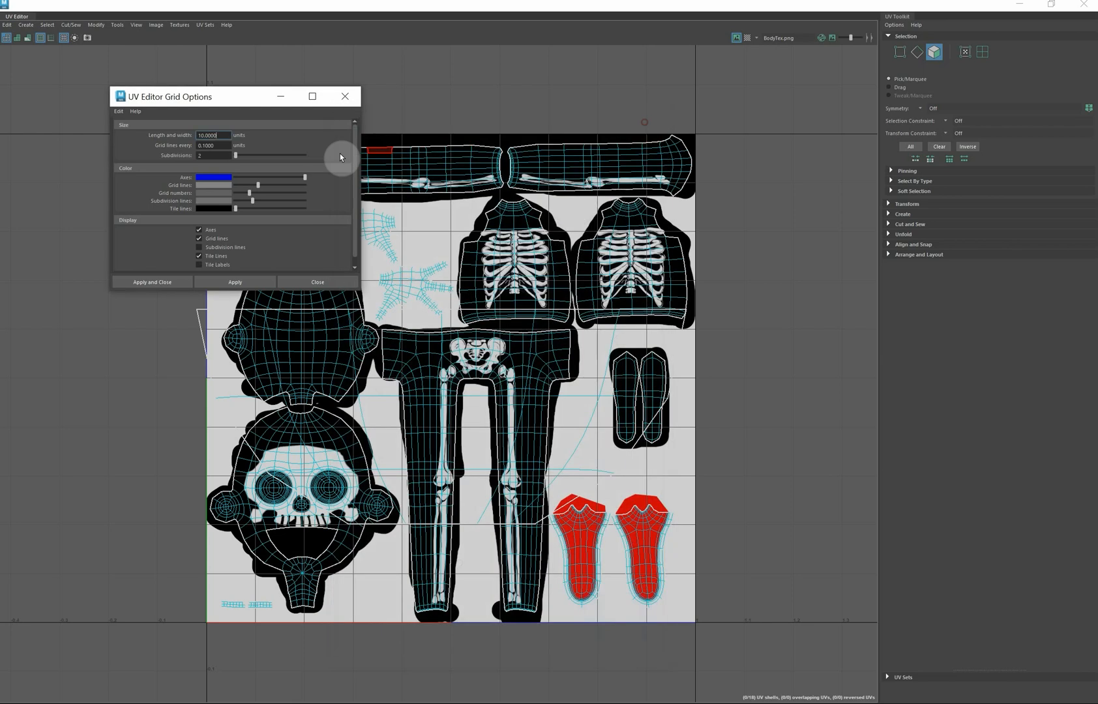
# Set the UV grid line spacing to 0.125 units, apply it and close the grid options
pyautogui.moveTo(199, 146); pyautogui.dragTo(223, 147)
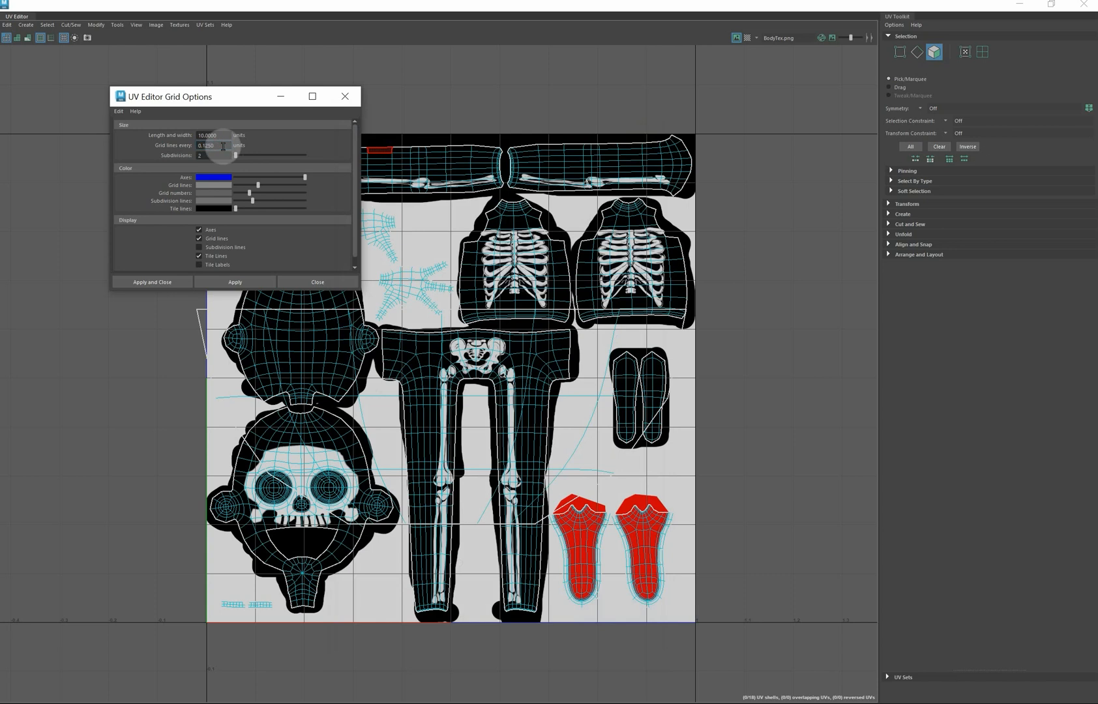
pyautogui.click(258, 282)
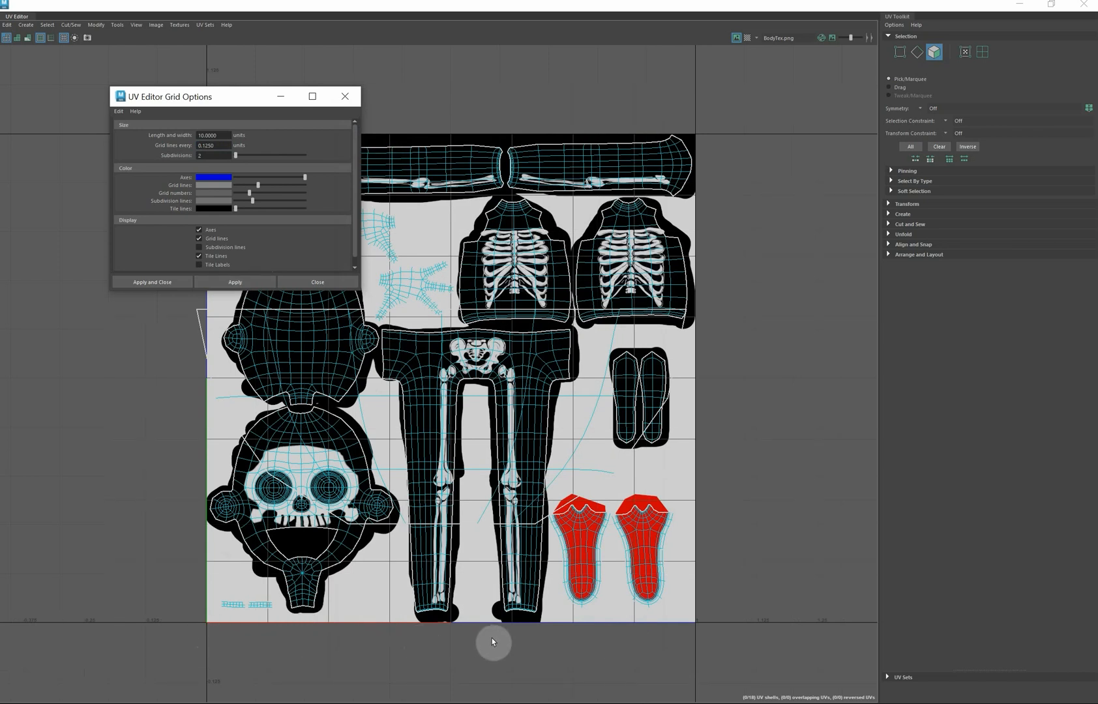
pyautogui.click(311, 282)
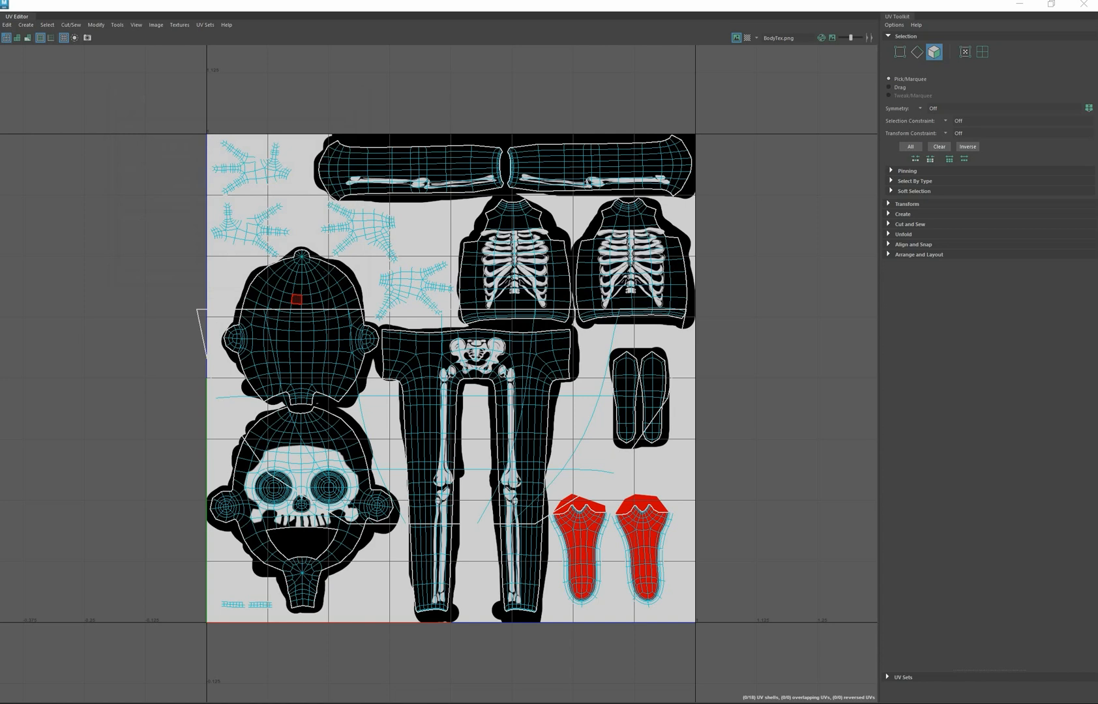
# Switch to UV shell selection, select the projected jaw shell and close the UV Editor
pyautogui.click(983, 52)
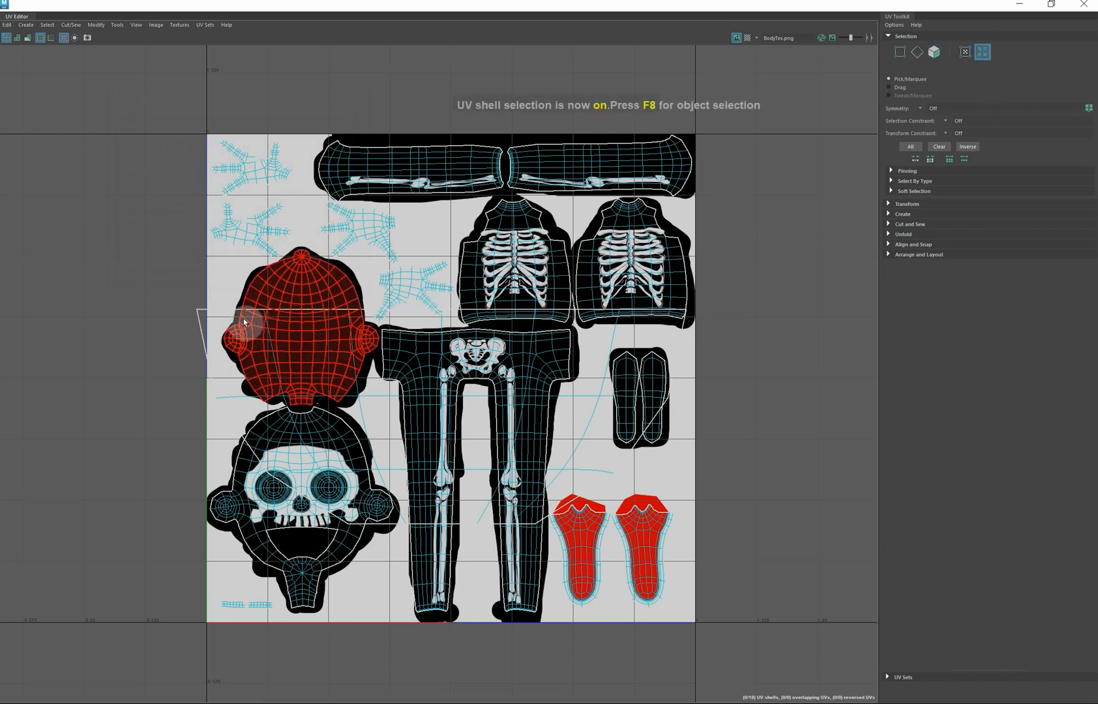
pyautogui.click(207, 320)
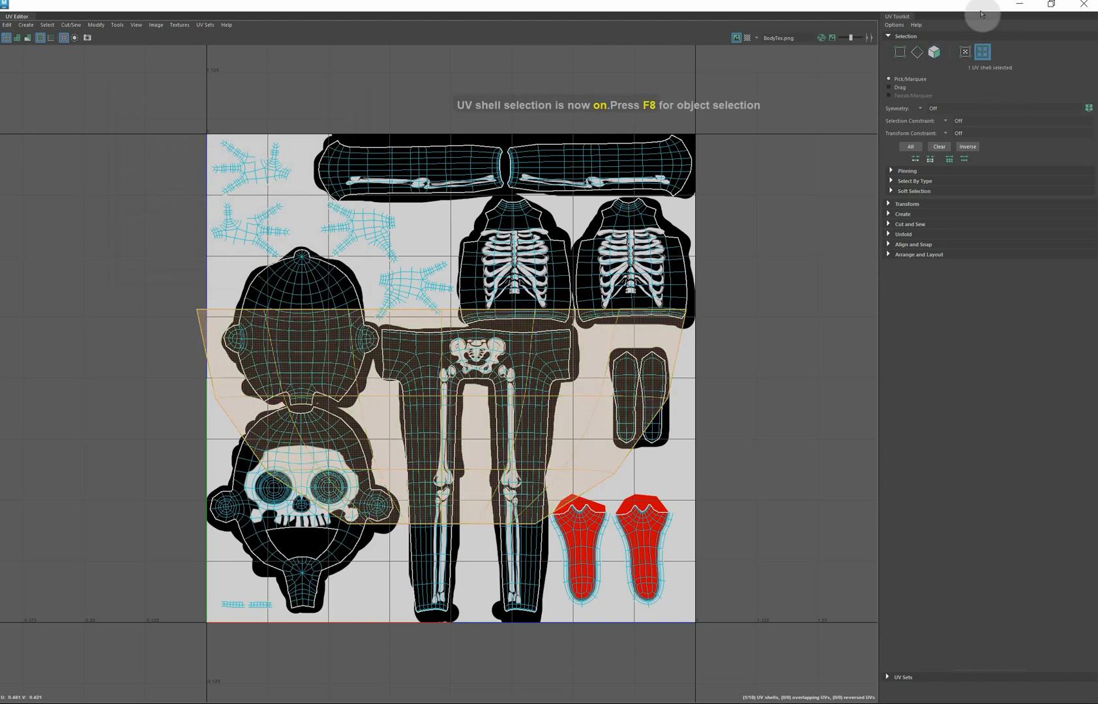
pyautogui.click(1084, 3)
# Assign a new Arnold aiStandardSurface material to the selected jaw faces
pyautogui.click(508, 253)
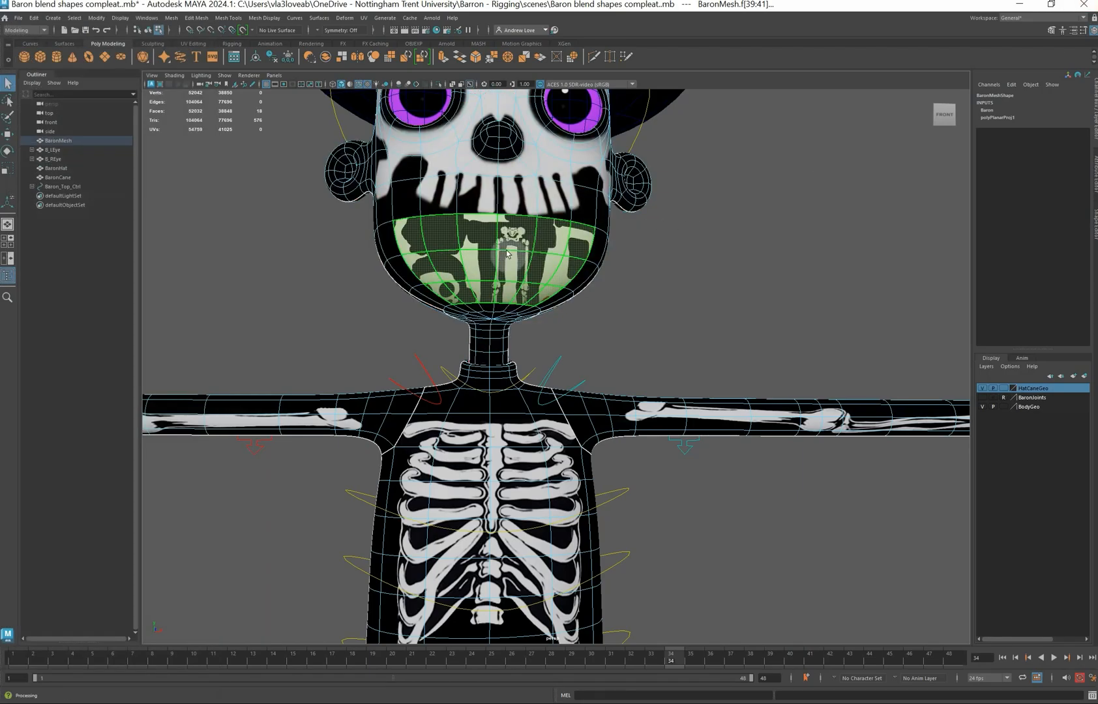
pyautogui.moveTo(507, 253); pyautogui.dragTo(522, 494, button='right')
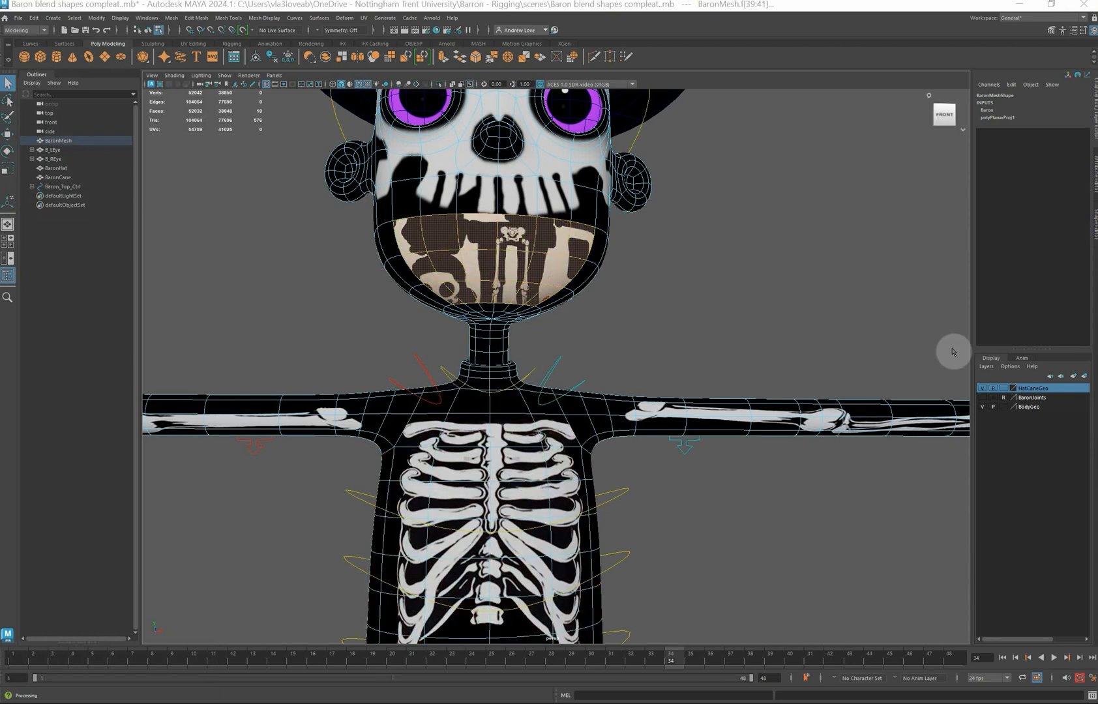
pyautogui.click(568, 224)
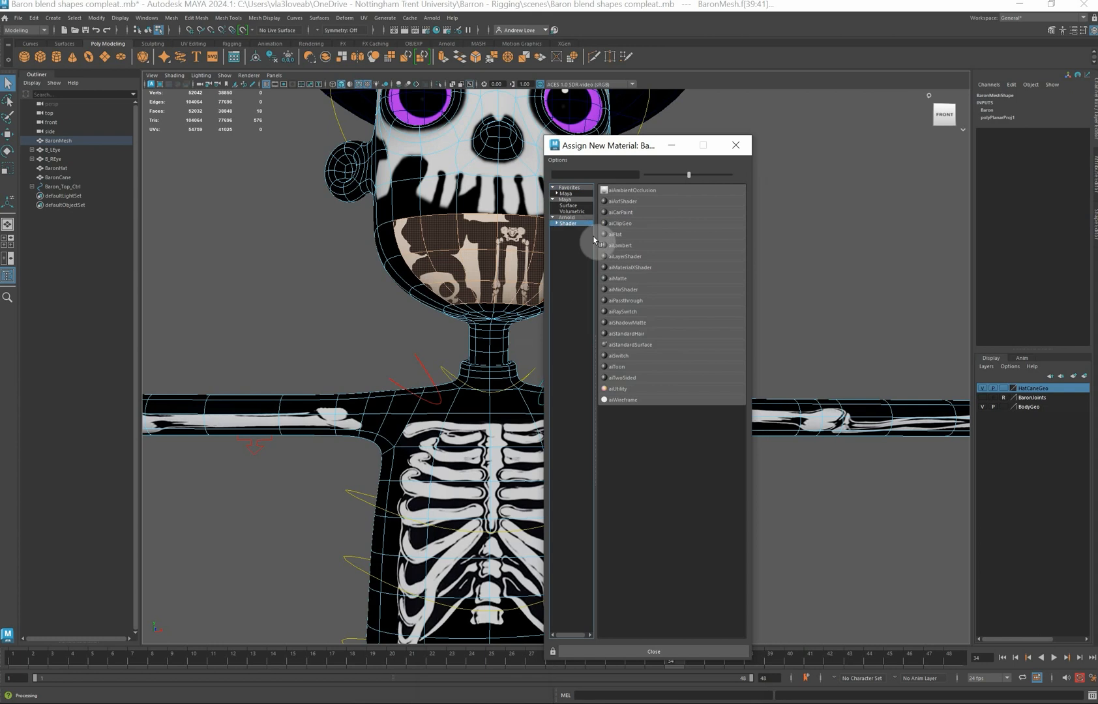
pyautogui.click(630, 347)
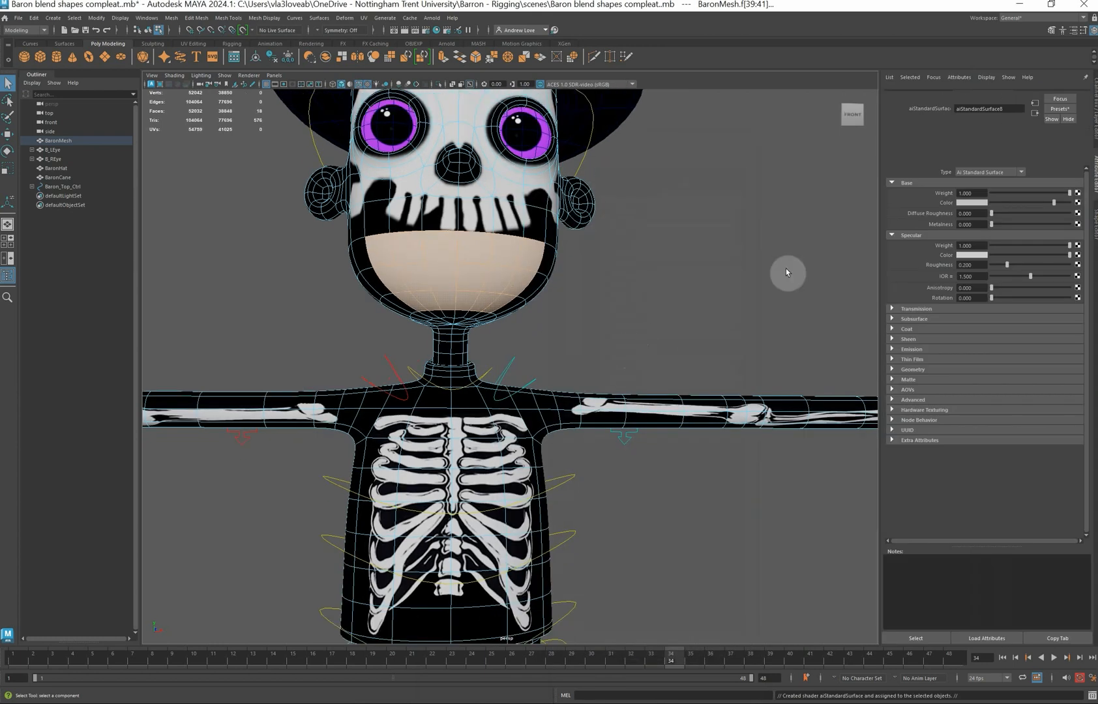
# Rename the jaw's new aiStandardSurface material to aiMouthShapes
pyautogui.click(1087, 96)
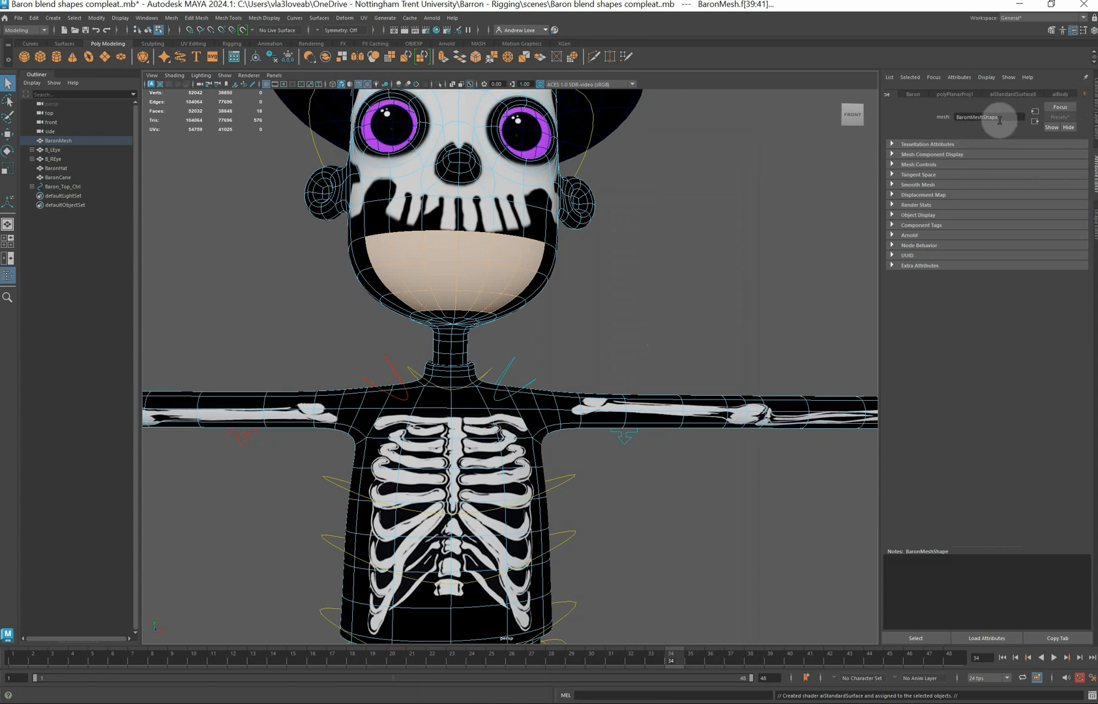
pyautogui.click(1060, 94)
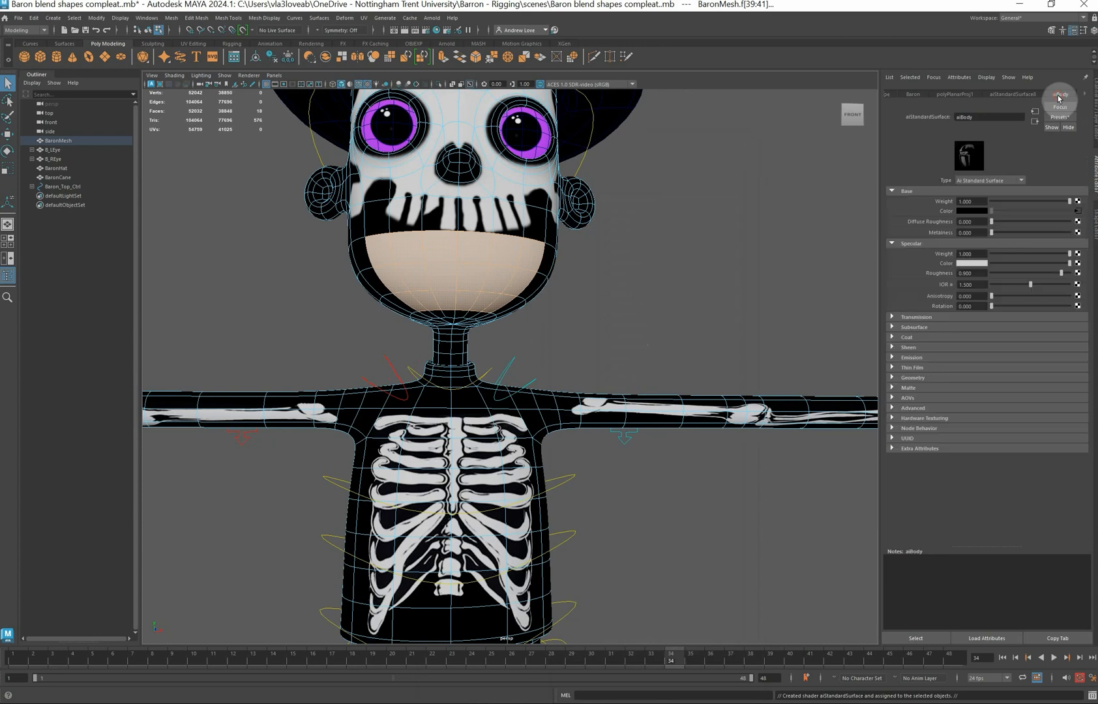
pyautogui.click(1015, 96)
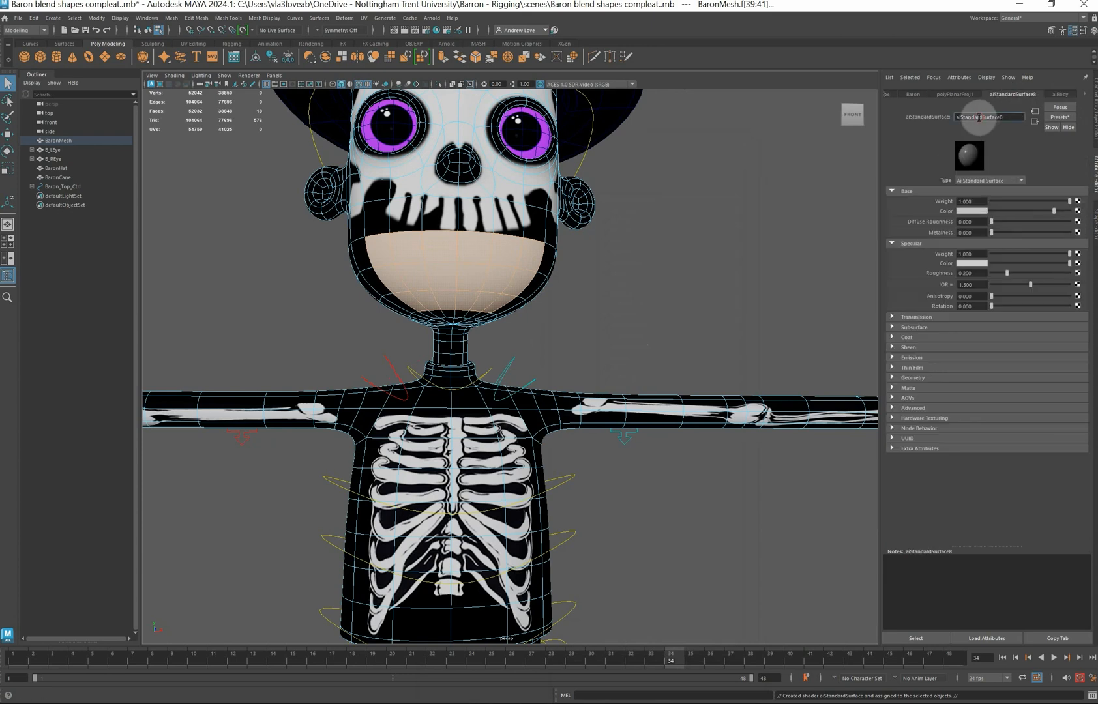
pyautogui.moveTo(962, 116); pyautogui.dragTo(1041, 128)
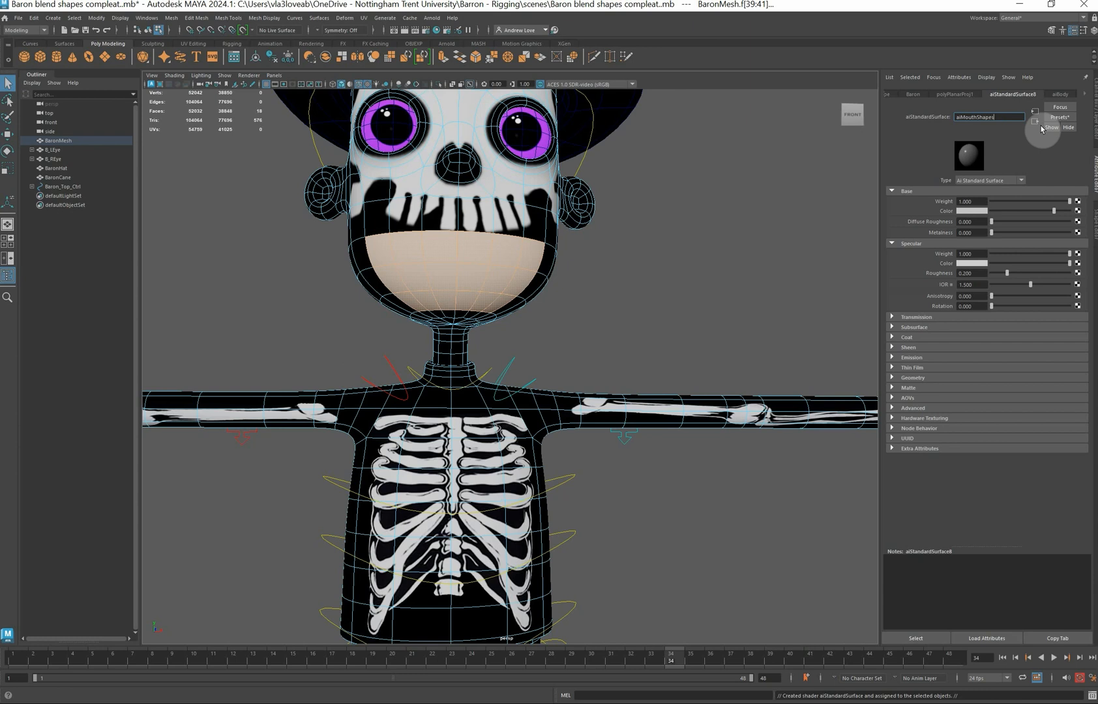
pyautogui.write('MouthShapes')
pyautogui.press('Return')
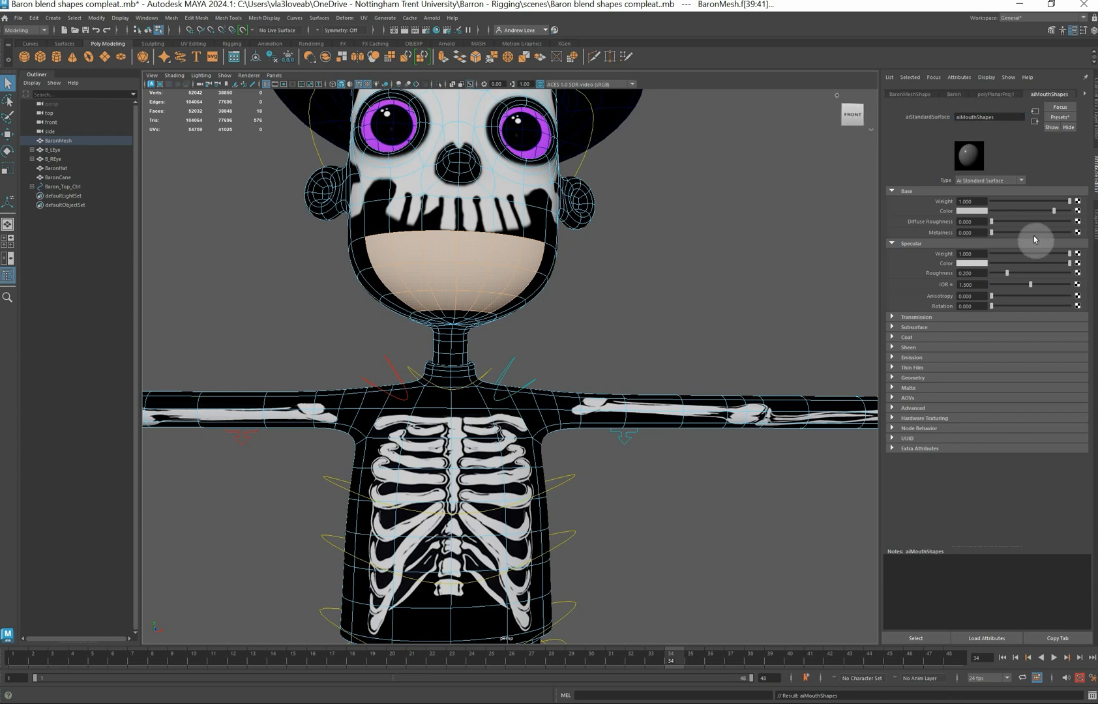
# Connect a File texture to the aiMouthShapes base colour and load BarronTeeth.png from the sourceimages folder
pyautogui.click(1078, 212)
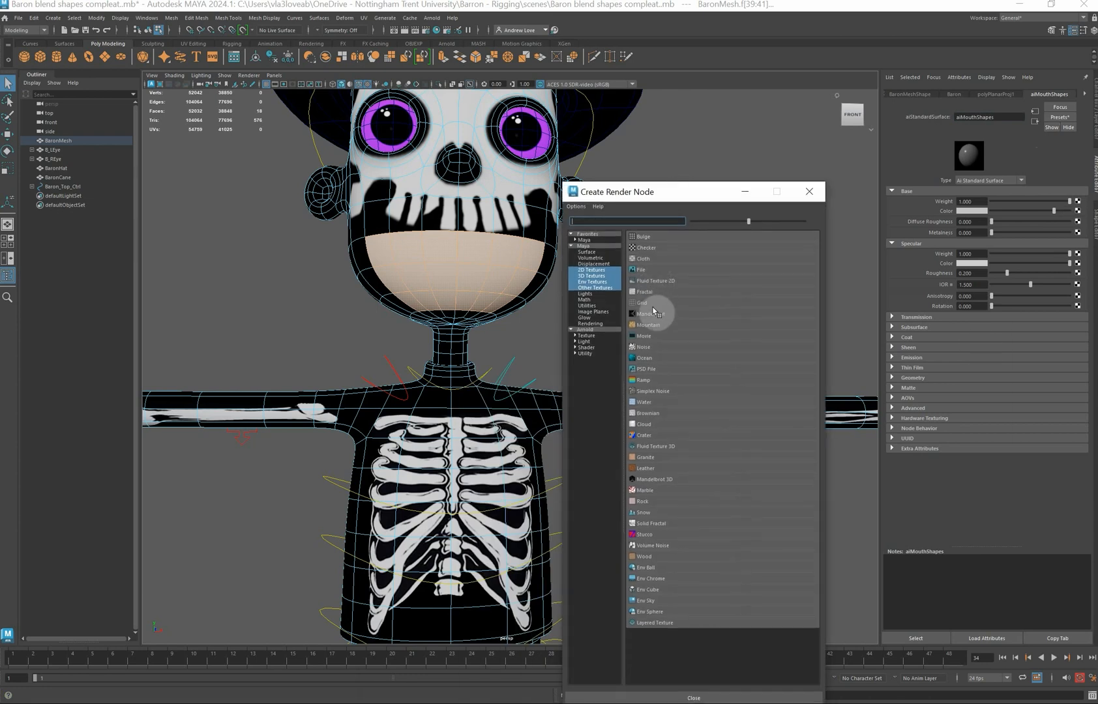
pyautogui.click(649, 274)
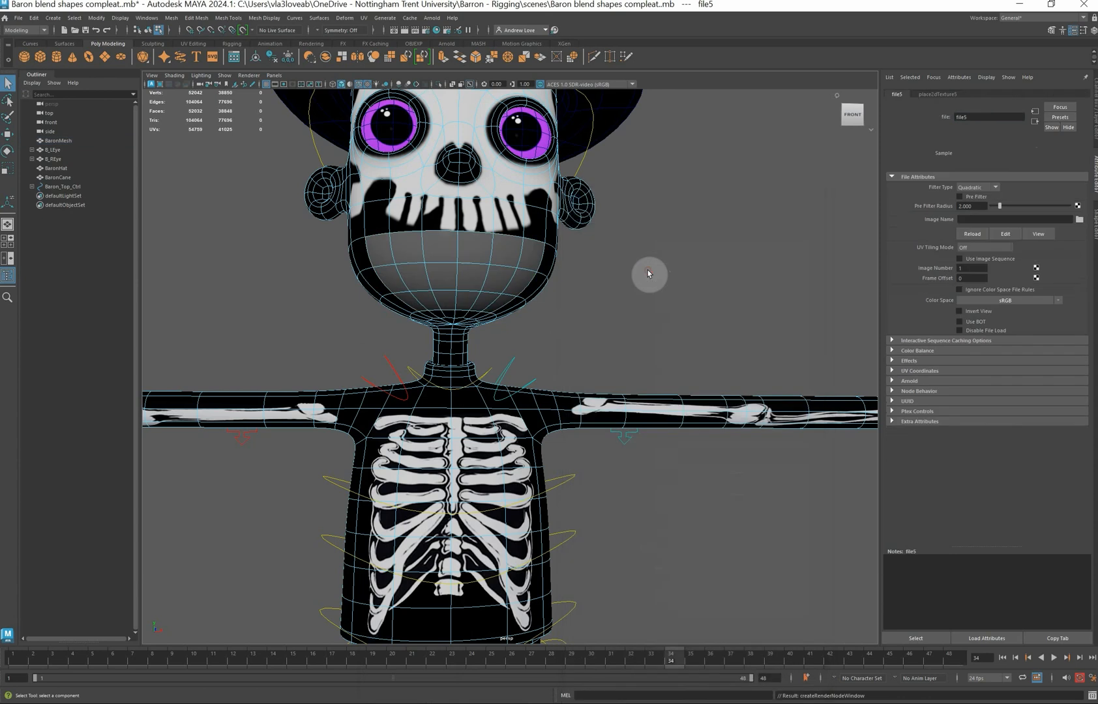
pyautogui.click(1078, 221)
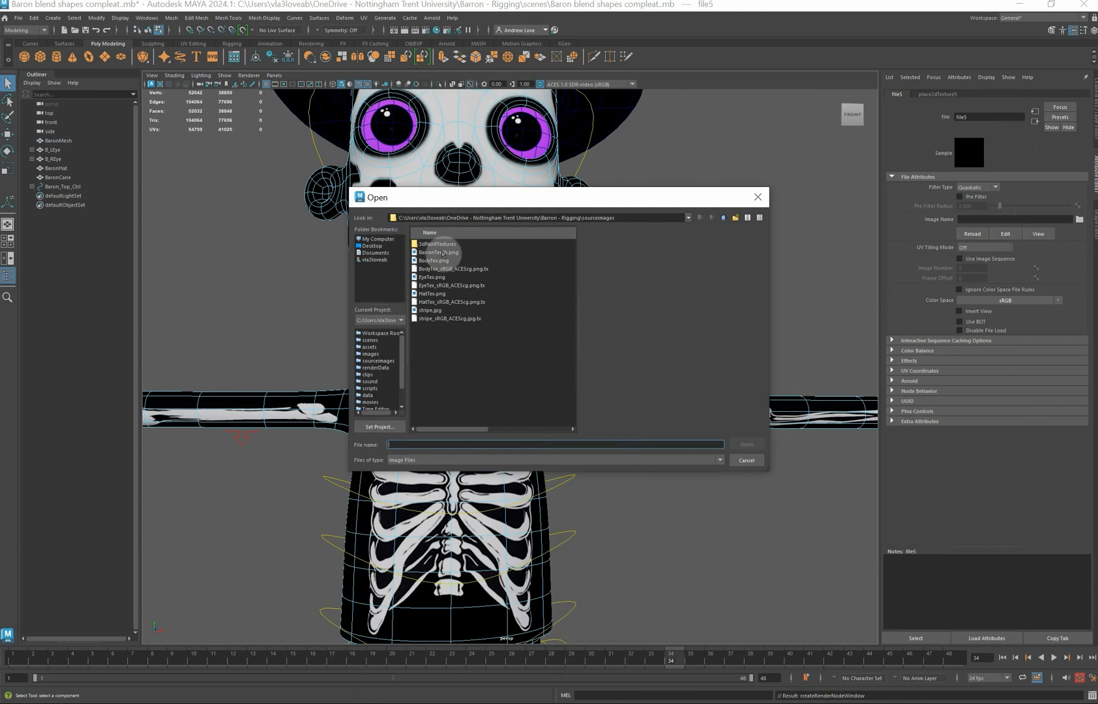
pyautogui.click(443, 253)
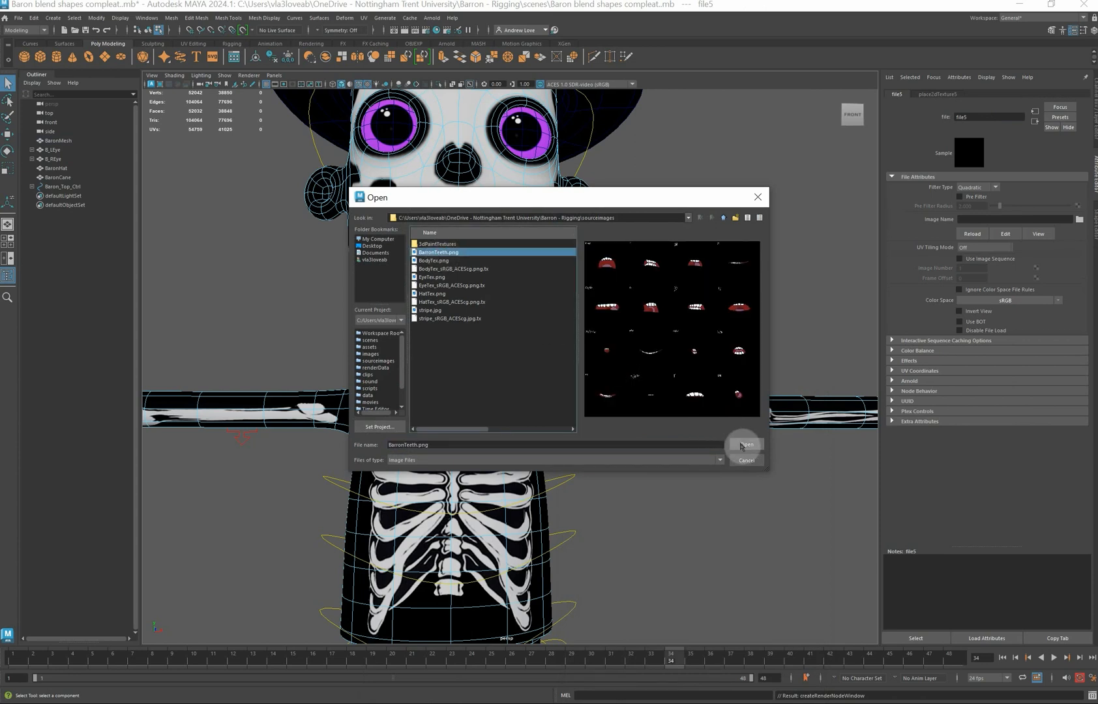
pyautogui.click(744, 445)
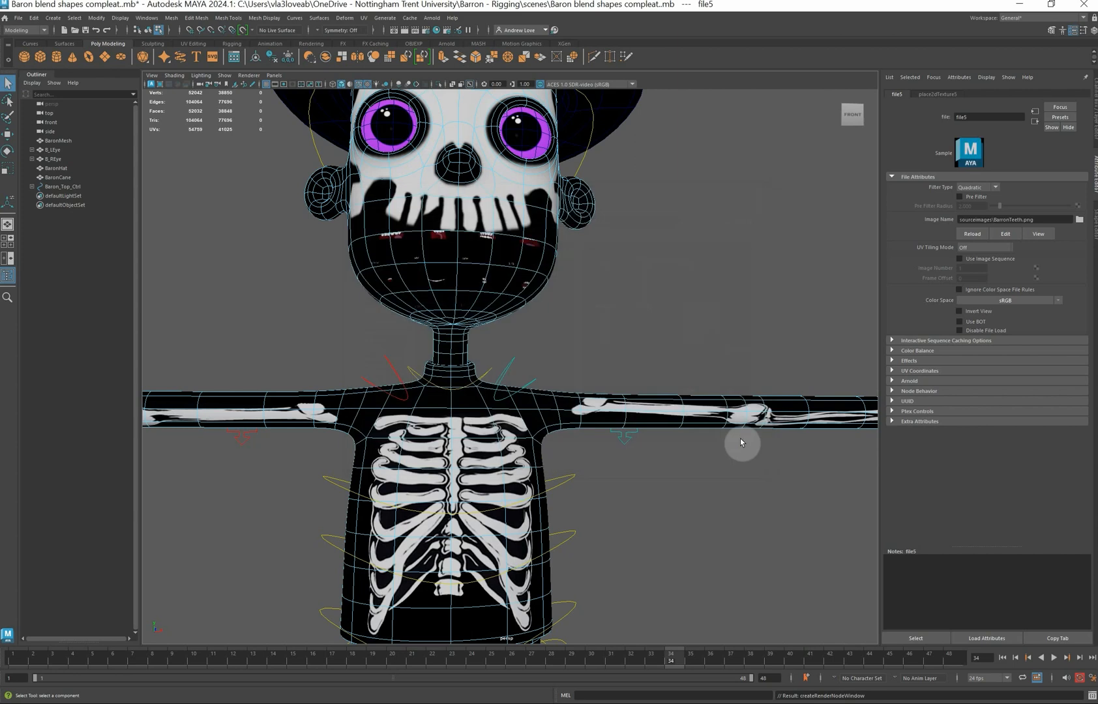
# Open the character mesh in the UV Editor and select the jaw's UV shell with UV shell selection
pyautogui.click(452, 261)
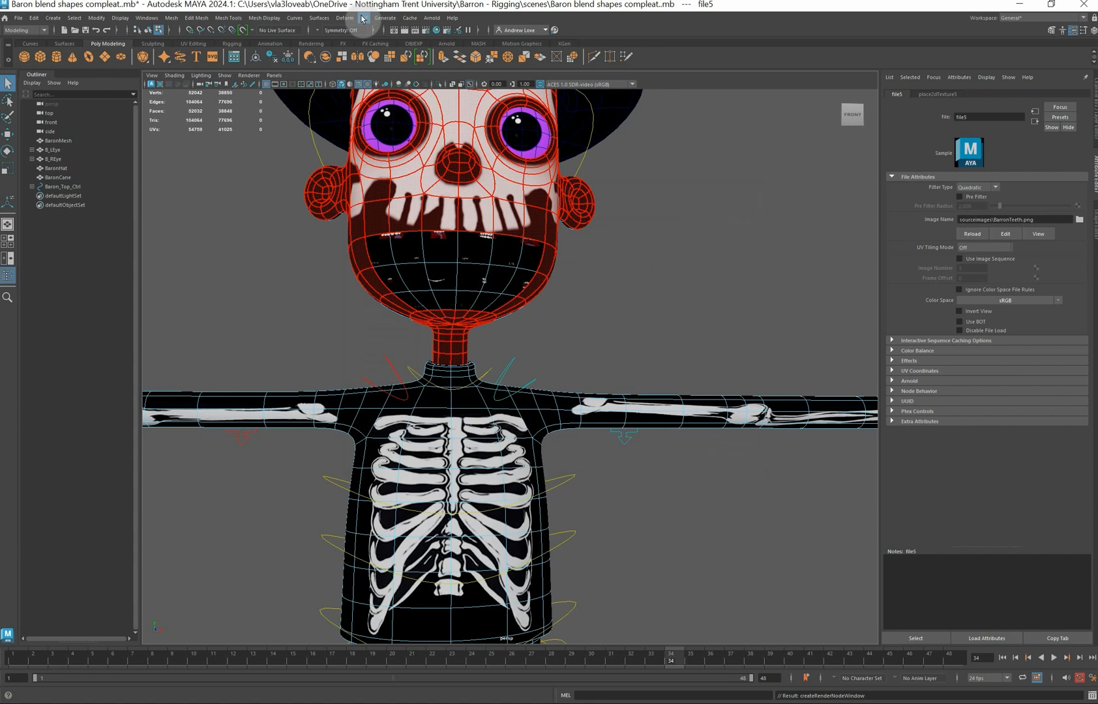
pyautogui.click(364, 19)
pyautogui.click(381, 38)
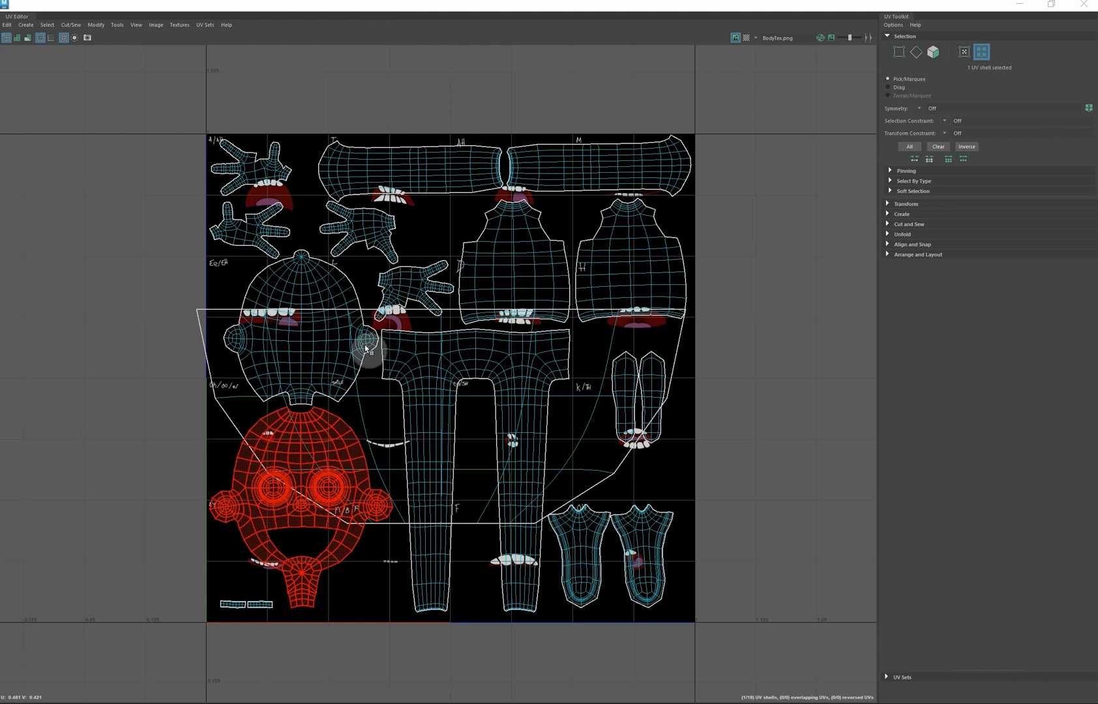
pyautogui.click(984, 52)
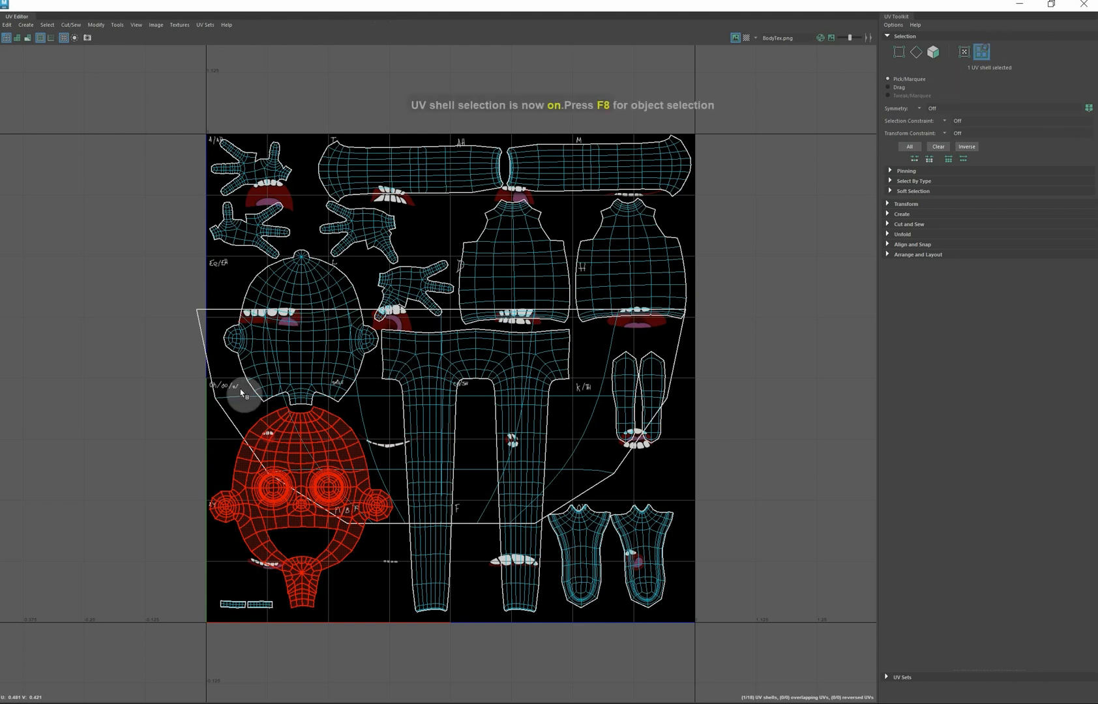
pyautogui.click(232, 404)
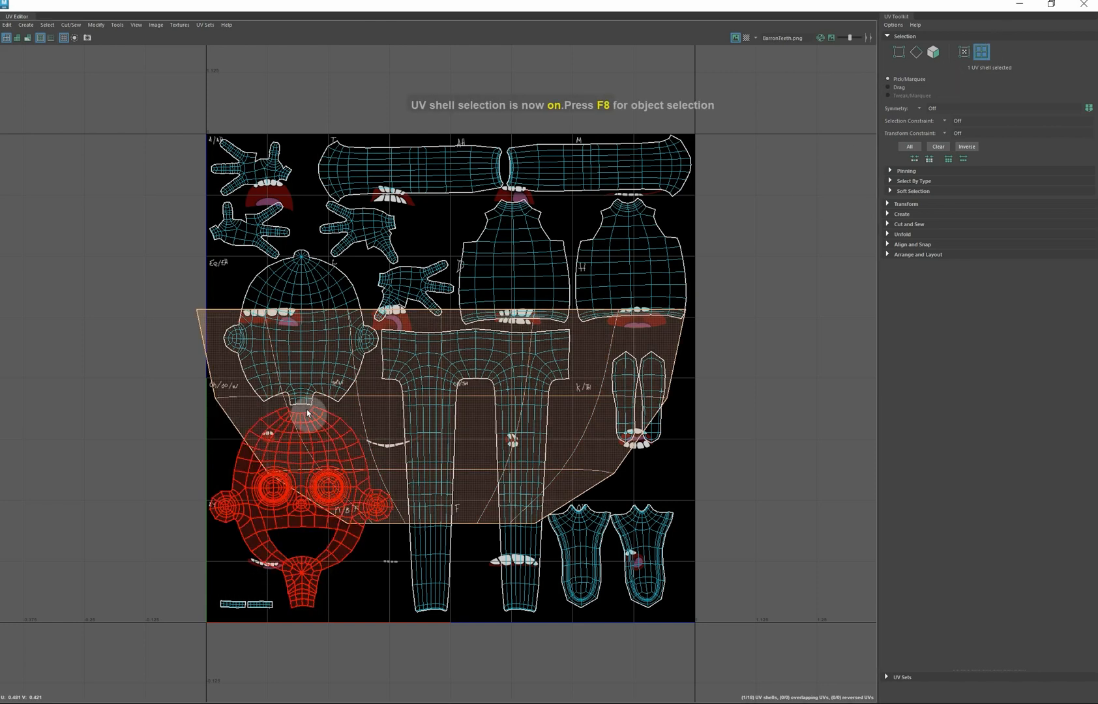
# Move the jaw shell's centre onto the smiling mouth of the lower-left texture cell and scale it uniformly to fit that cell
pyautogui.press('w')
pyautogui.click(441, 415)
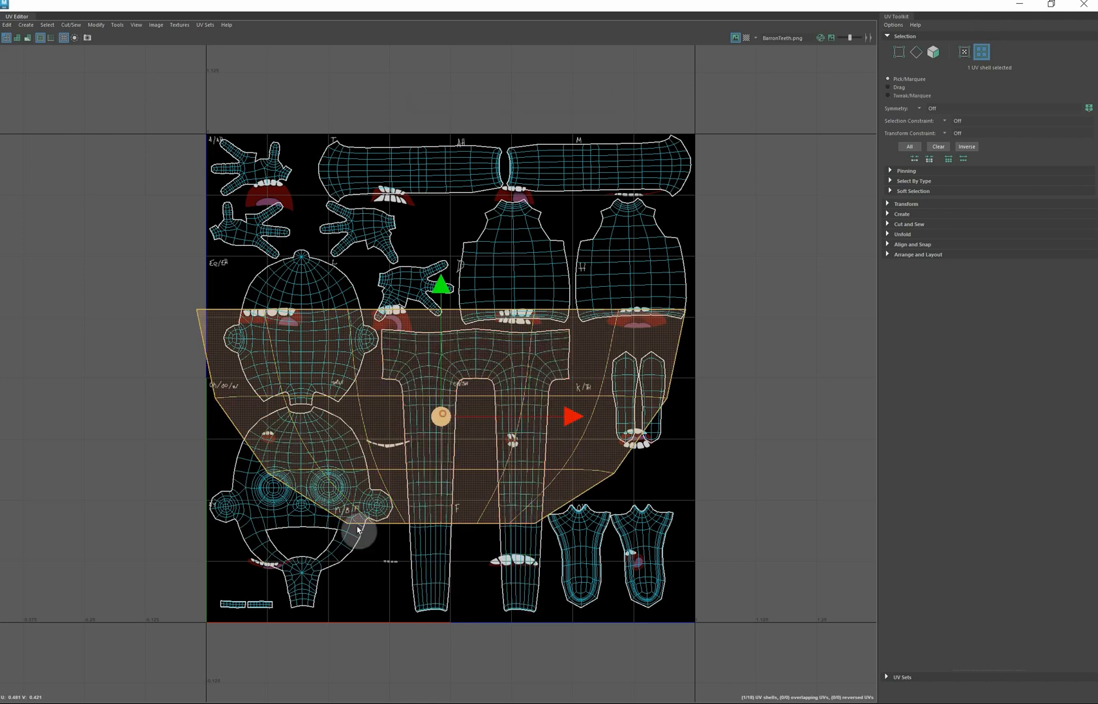
pyautogui.moveTo(357, 531); pyautogui.dragTo(269, 566)
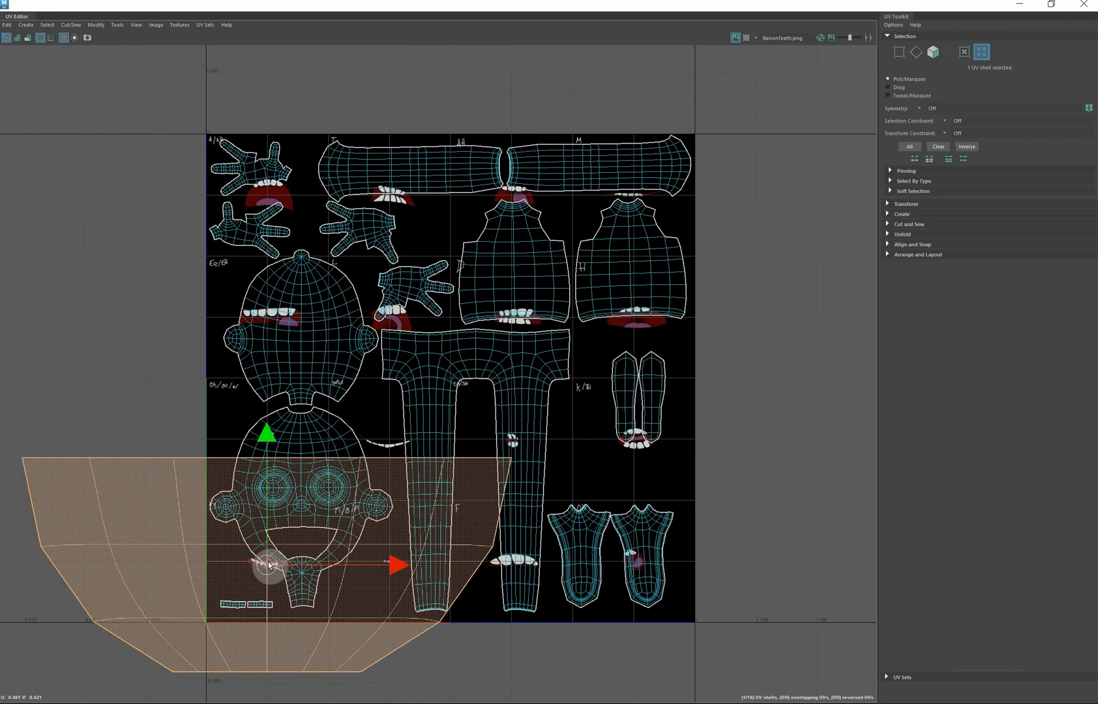
pyautogui.press('r')
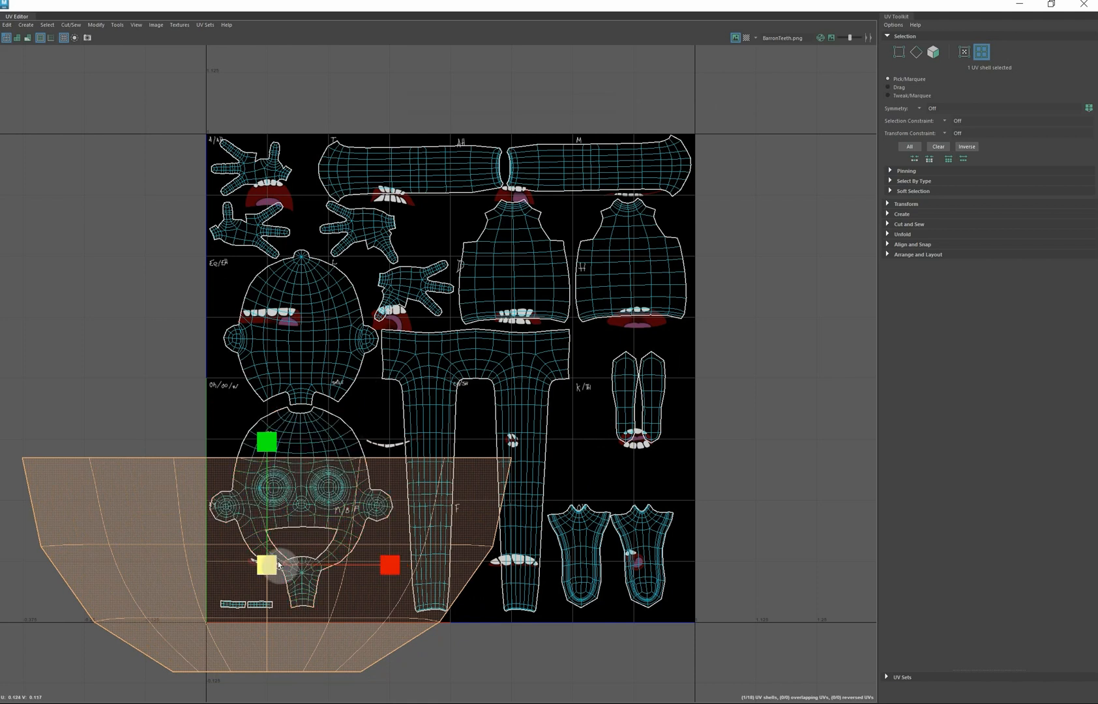
pyautogui.moveTo(269, 568); pyautogui.dragTo(175, 534)
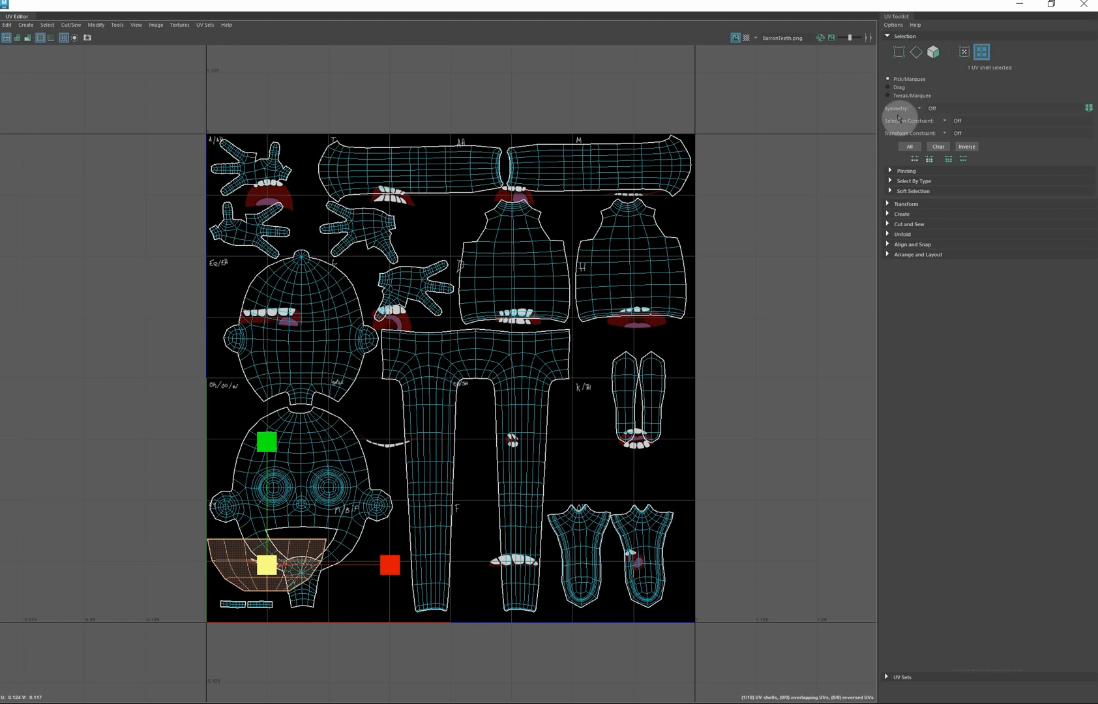
# Restore the UV Editor to a smaller window and scale the jaw shell down slightly around the smiling mouth
pyautogui.moveTo(877, 8); pyautogui.dragTo(800, 92)
pyautogui.moveTo(345, 602); pyautogui.dragTo(301, 597)
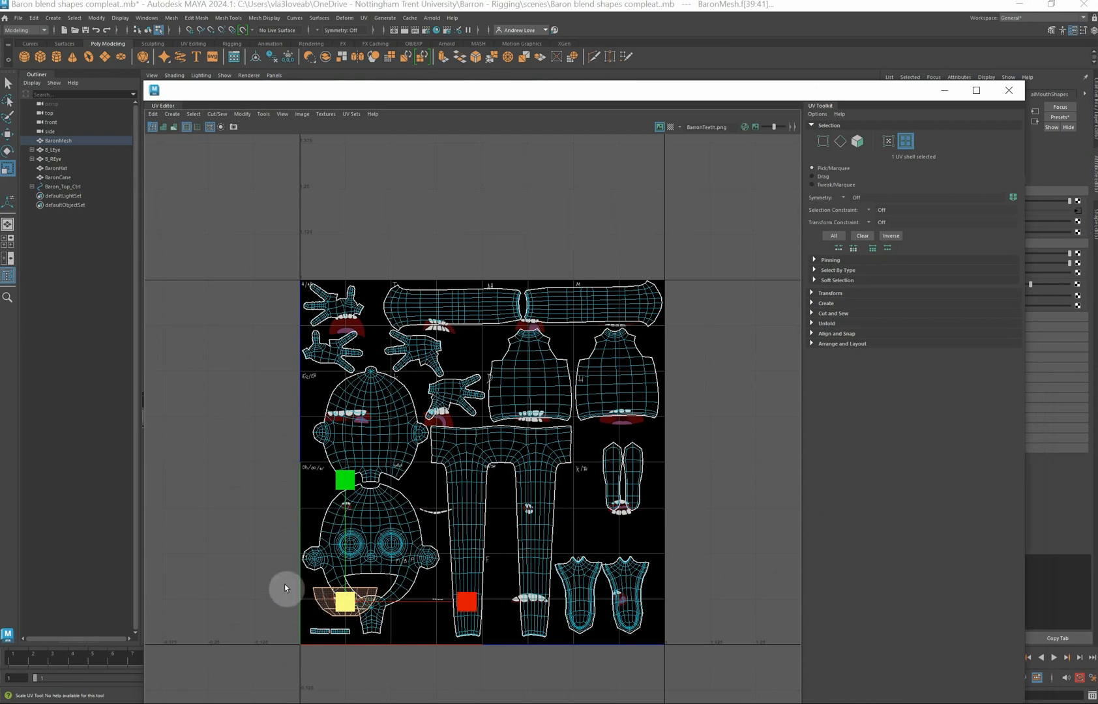
pyautogui.press('f')
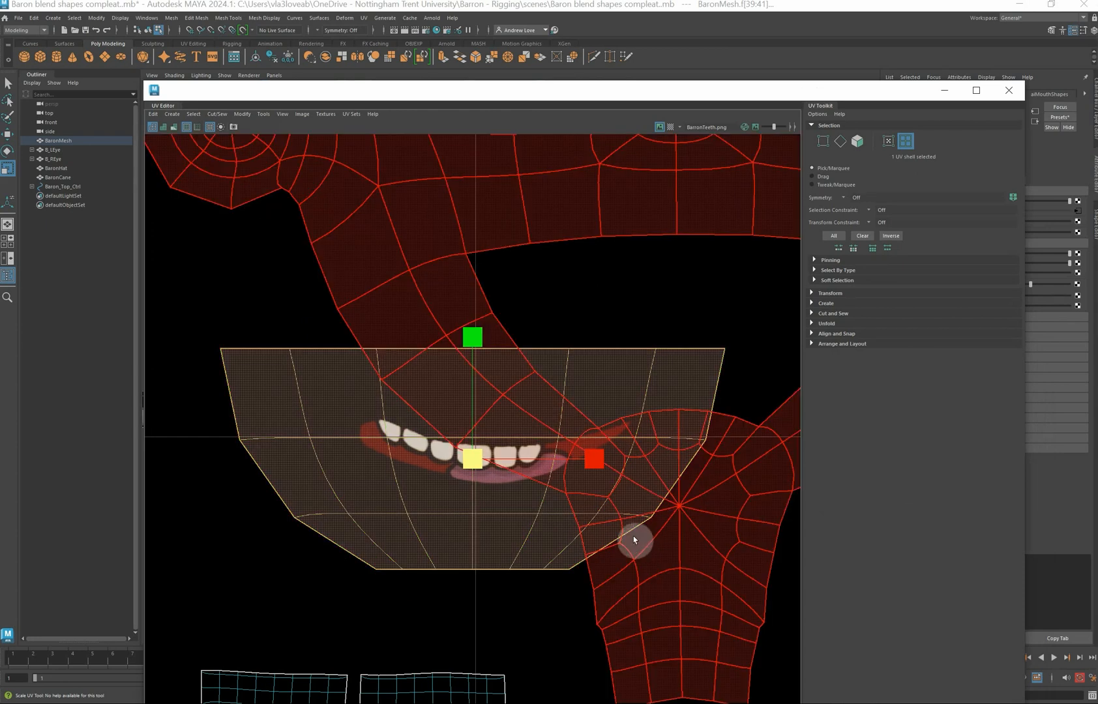
pyautogui.moveTo(472, 464); pyautogui.dragTo(461, 461)
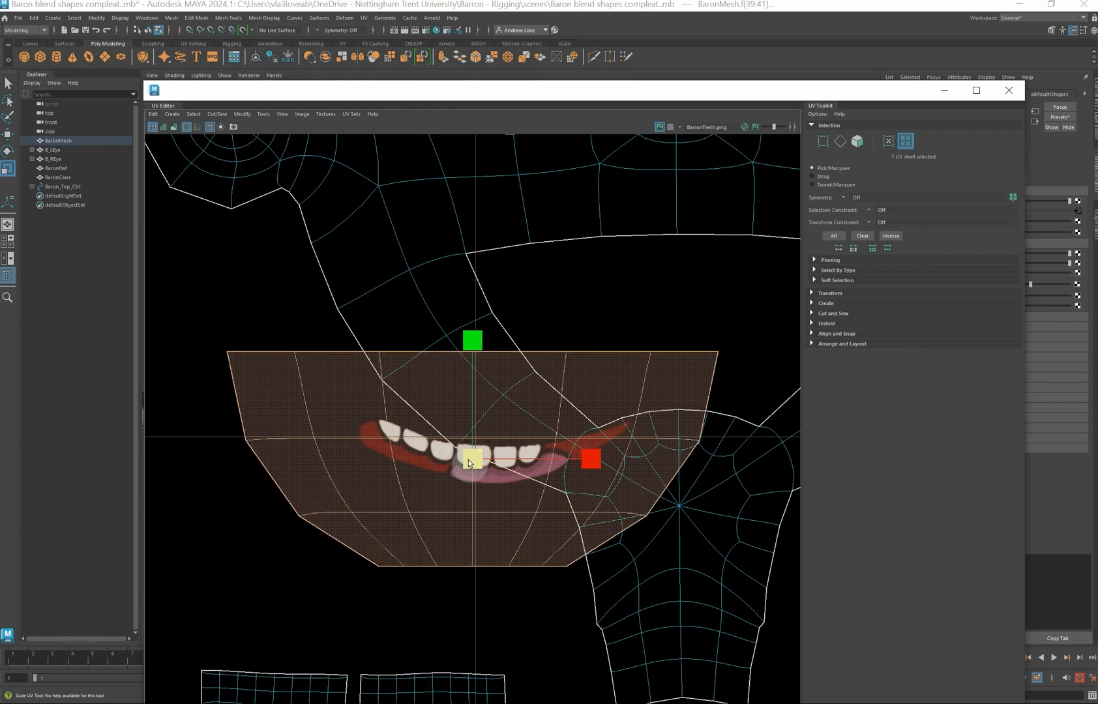
pyautogui.scroll(-3, 659, 479)
pyautogui.scroll(-5, 667, 470)
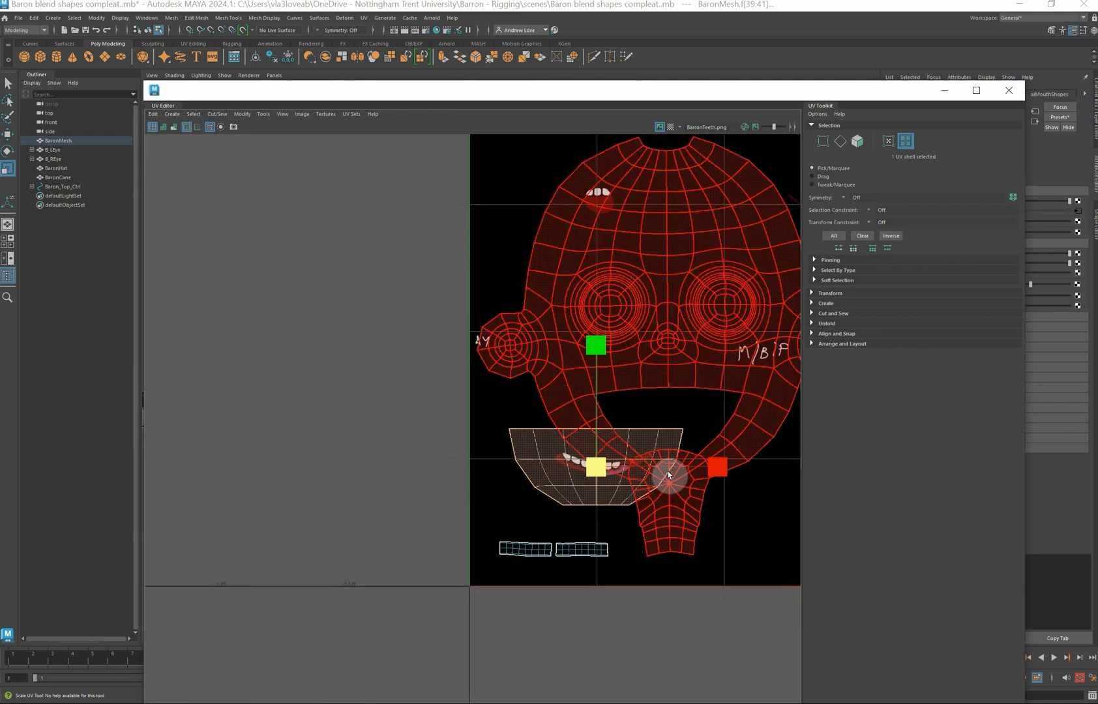
# Reselect the jaw shell, fine-tune its uniform scale within the lower-left cell and minimise the UV Editor
pyautogui.click(438, 454)
pyautogui.press('a')
pyautogui.click(510, 483)
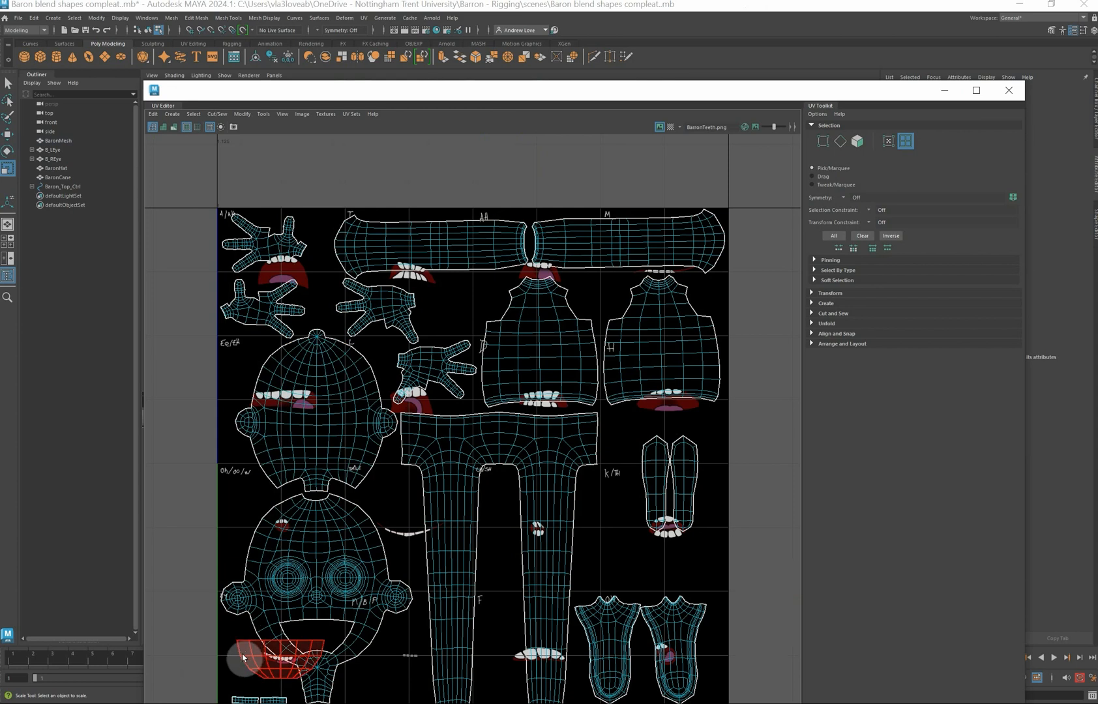
pyautogui.click(278, 657)
pyautogui.moveTo(286, 665); pyautogui.dragTo(289, 661)
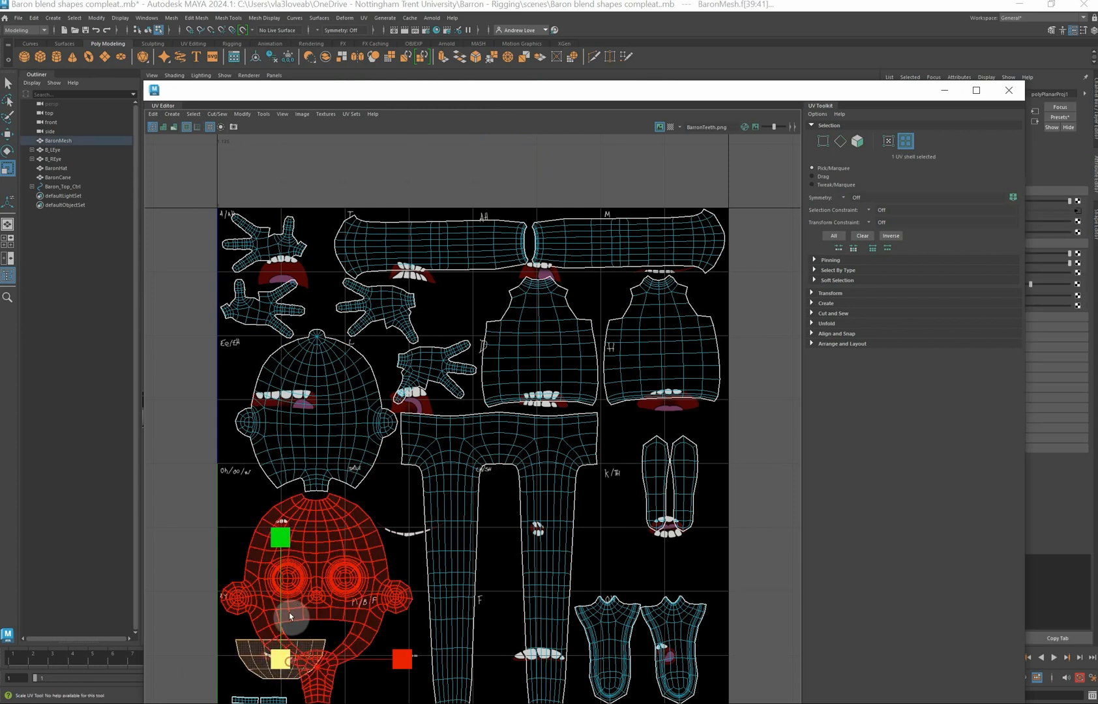
pyautogui.click(945, 92)
pyautogui.click(676, 268)
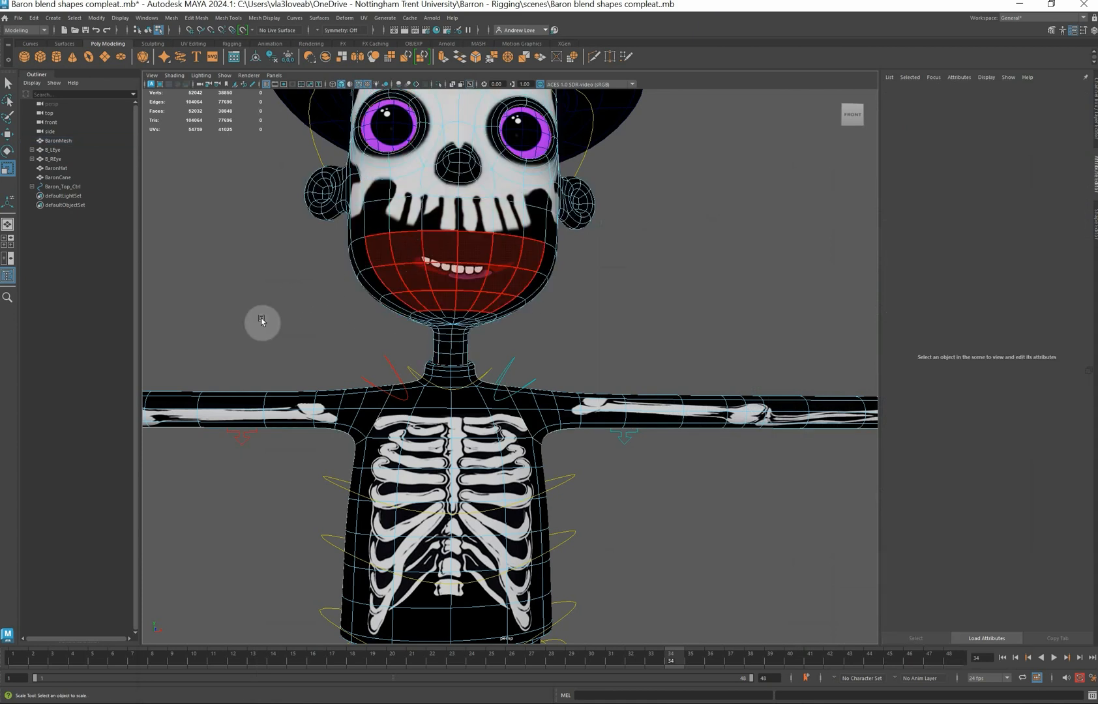
# Return the character mesh to object mode, deselect it and turn off Wireframe on Shaded in the viewport
pyautogui.moveTo(361, 244); pyautogui.dragTo(391, 232, button='right')
pyautogui.click(238, 306)
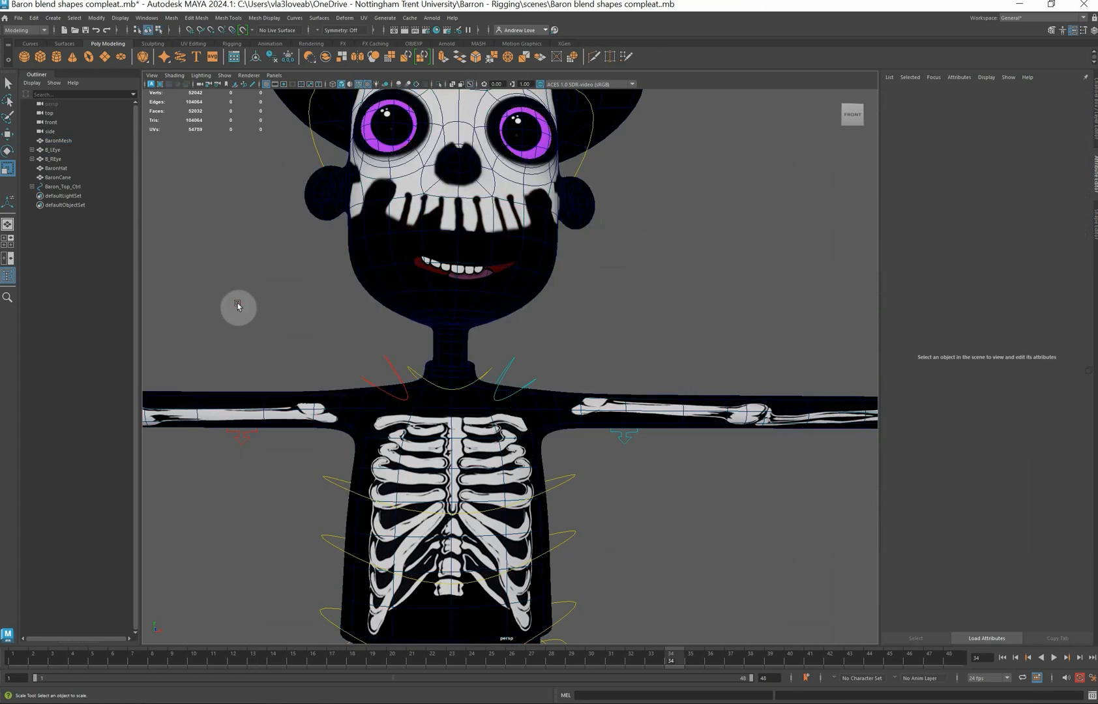
pyautogui.click(174, 75)
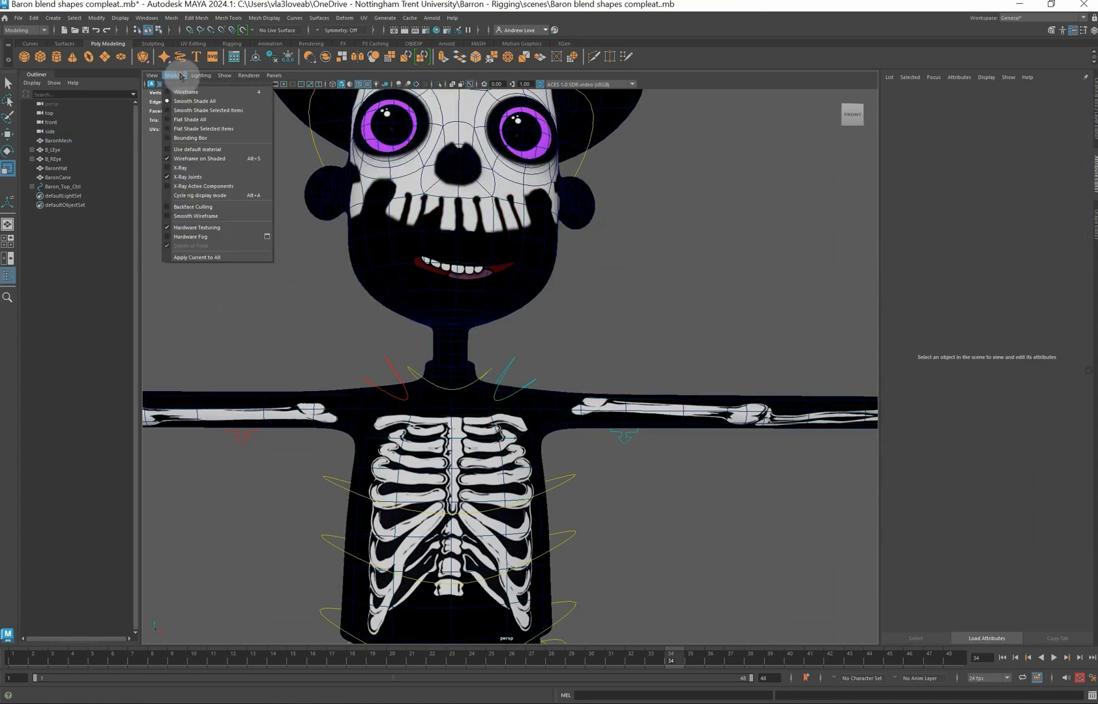
pyautogui.click(194, 158)
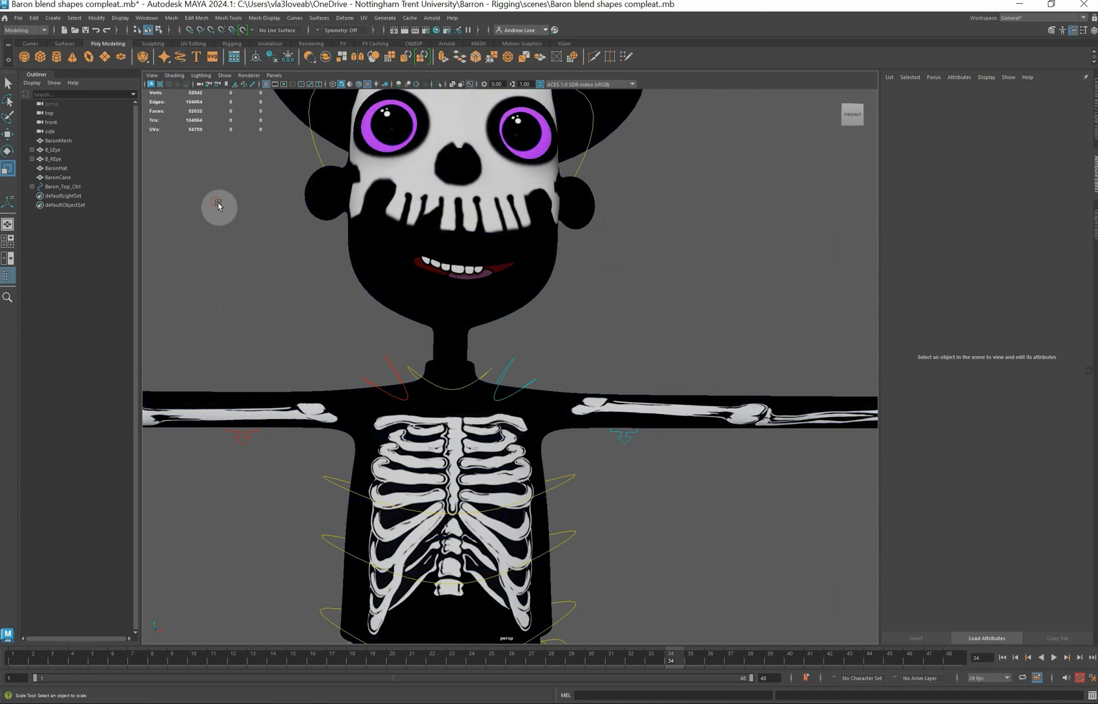
pyautogui.keyDown('alt'); pyautogui.moveTo(300, 296); pyautogui.dragTo(278, 313); pyautogui.keyUp('alt')
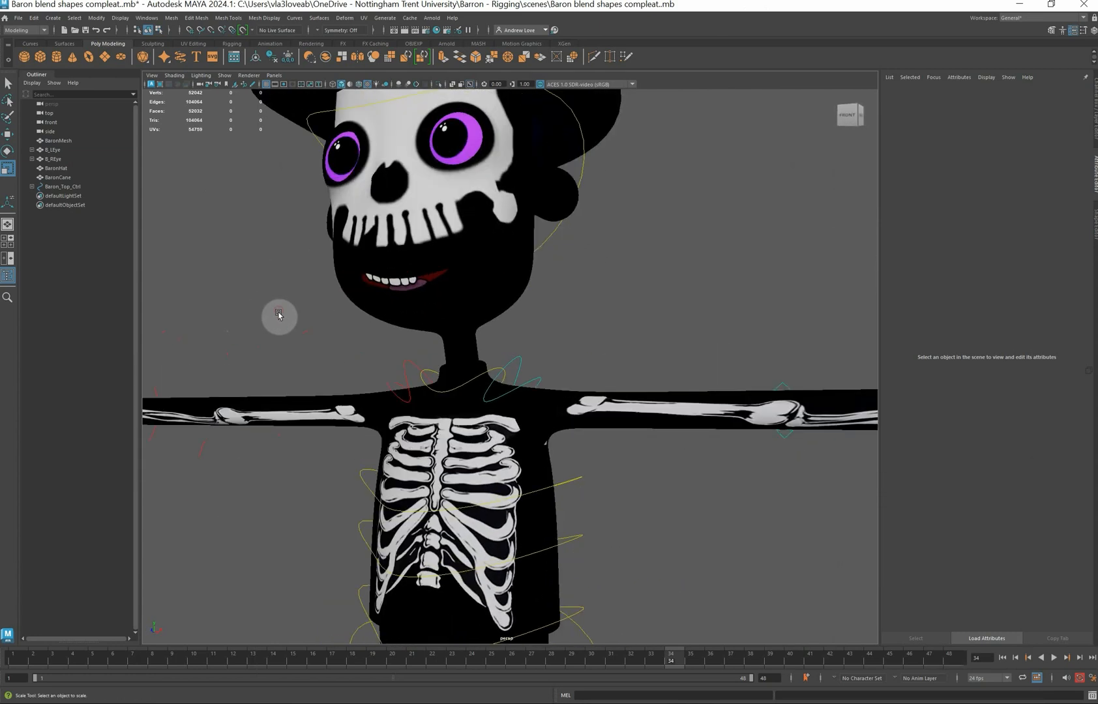
# Begin a new attribute on the head control, naming it MouthShapes and setting its data type to Integer
pyautogui.click(553, 244)
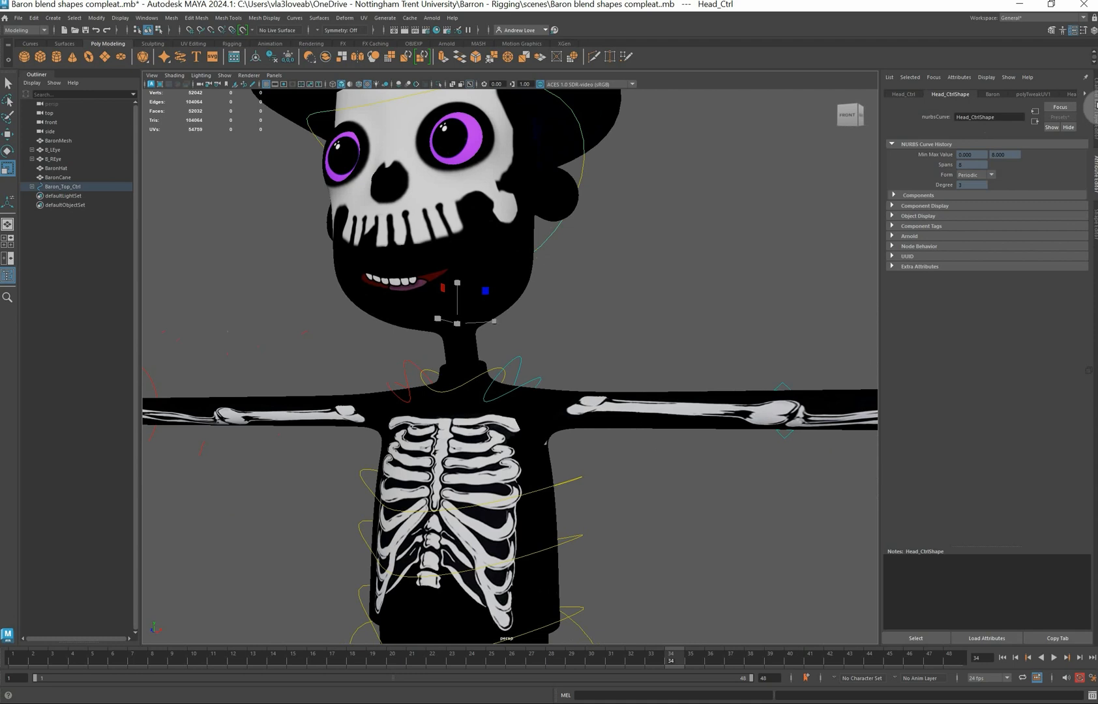
pyautogui.click(1094, 108)
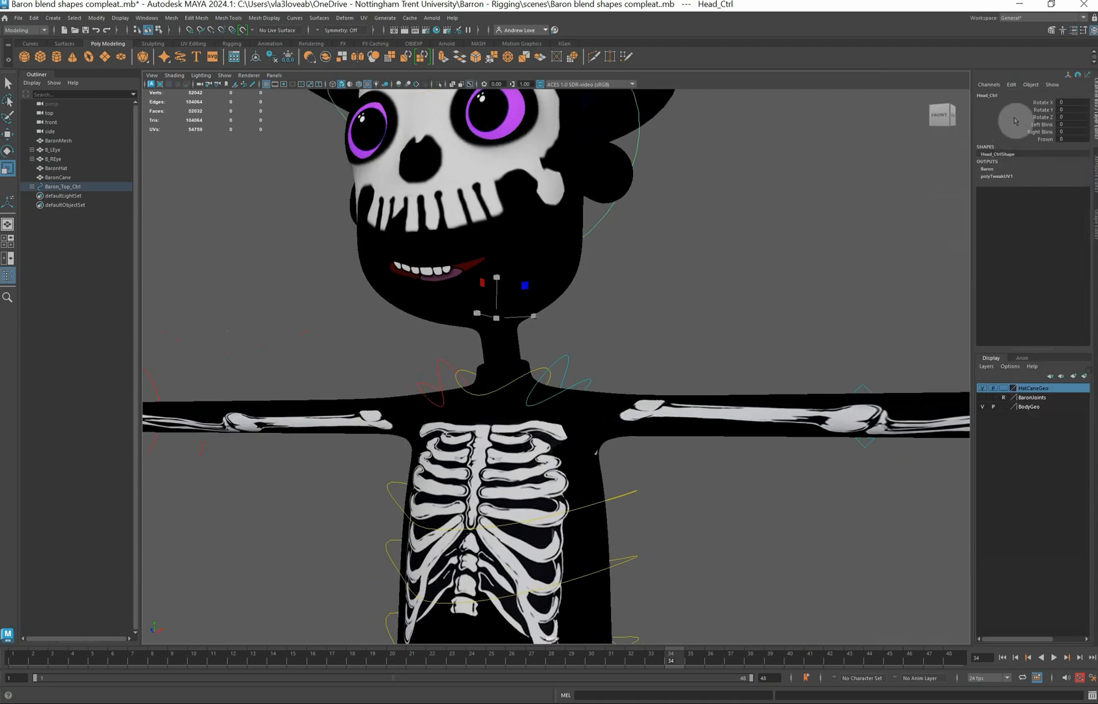
pyautogui.click(1011, 84)
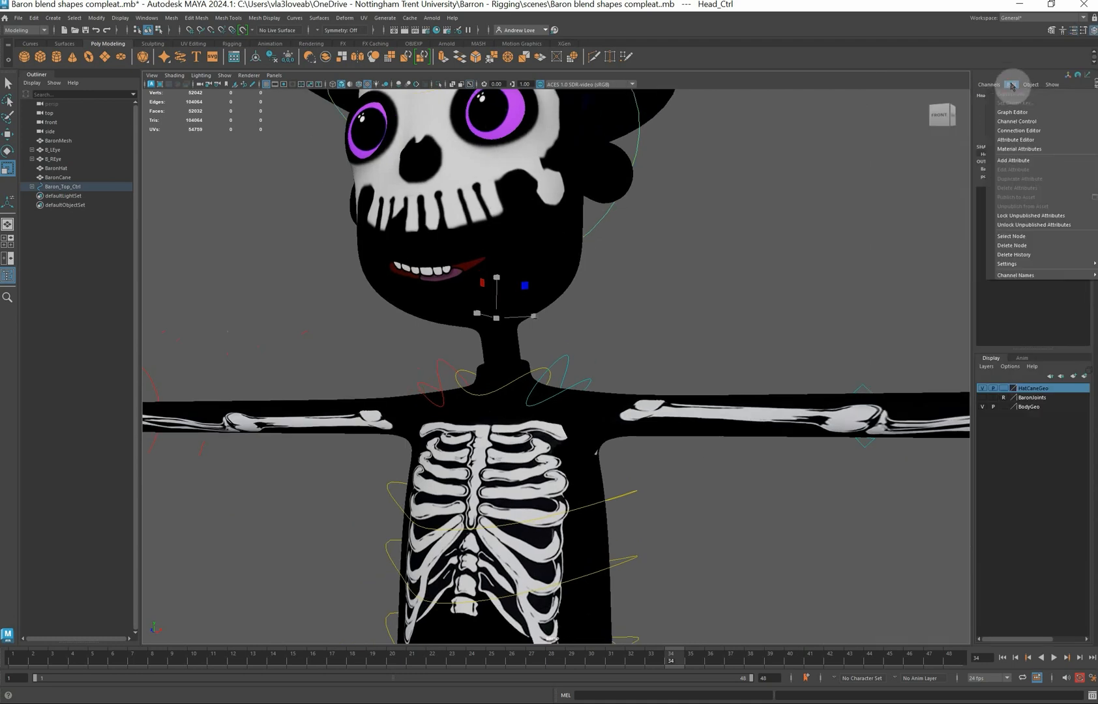
pyautogui.click(1029, 161)
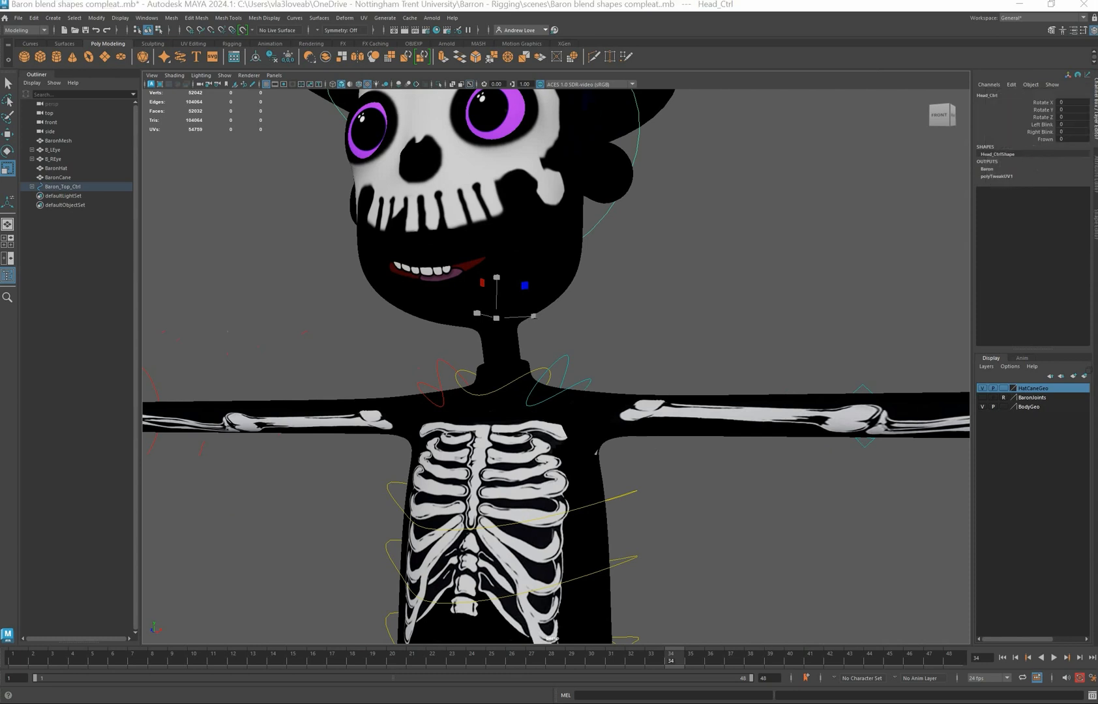
pyautogui.moveTo(1097, 236); pyautogui.dragTo(688, 161)
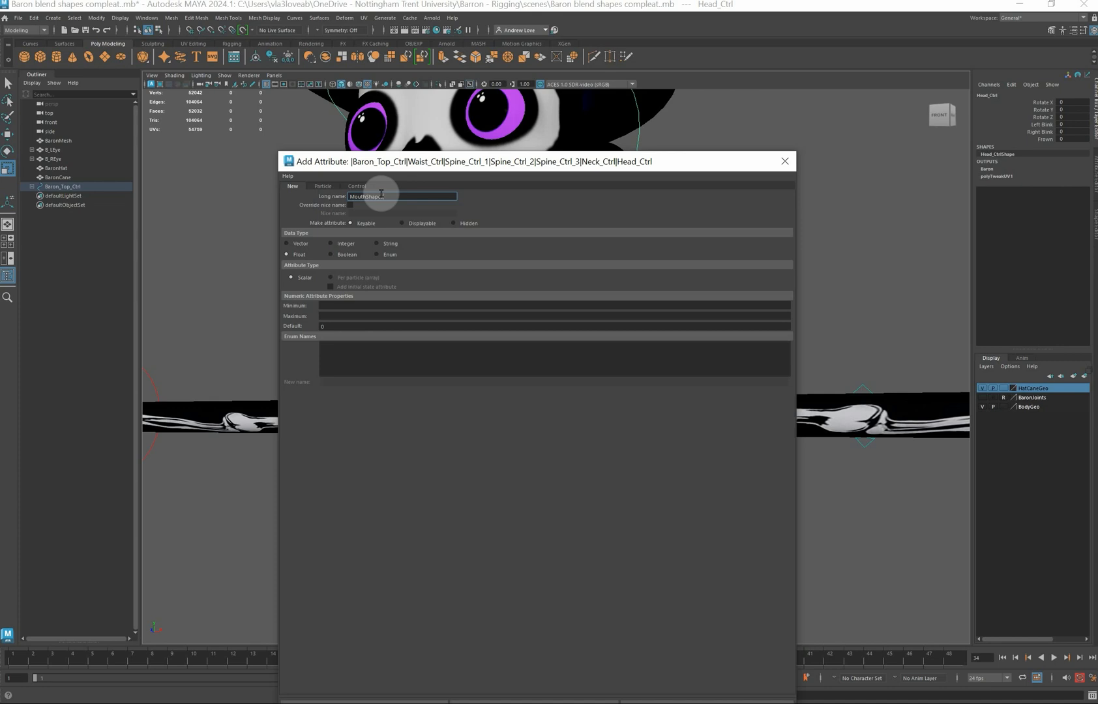
pyautogui.click(331, 245)
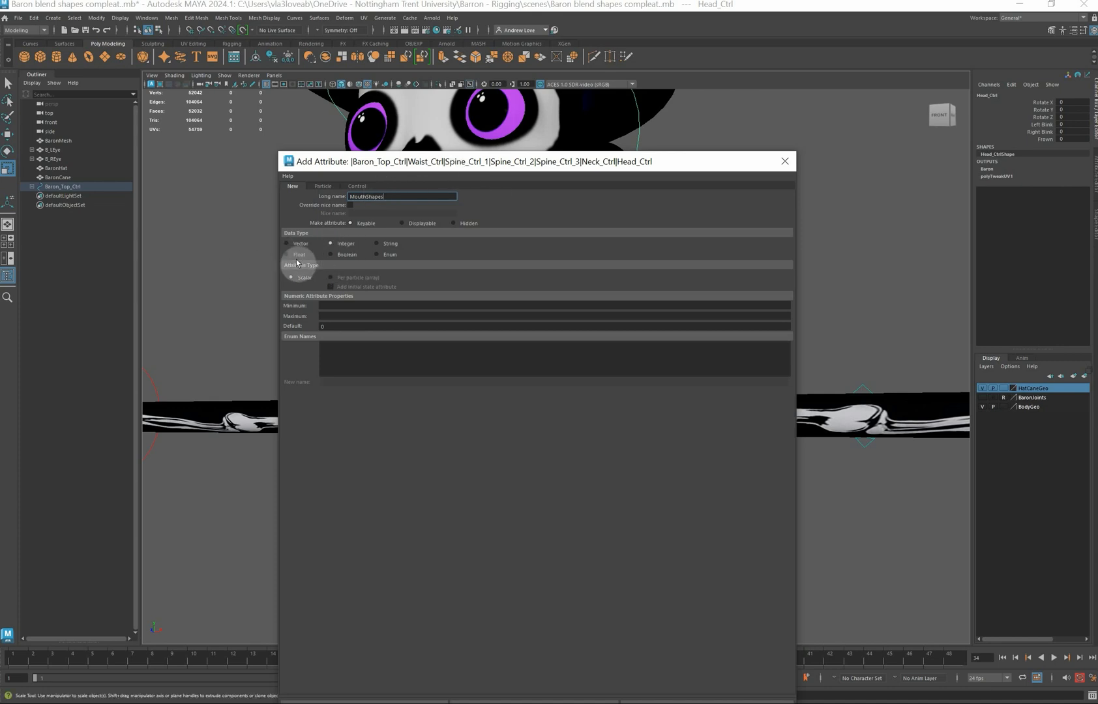
# Set the attribute's minimum to 1, maximum to 16 and default to 1, add it to the head control and select its channel
pyautogui.click(329, 306)
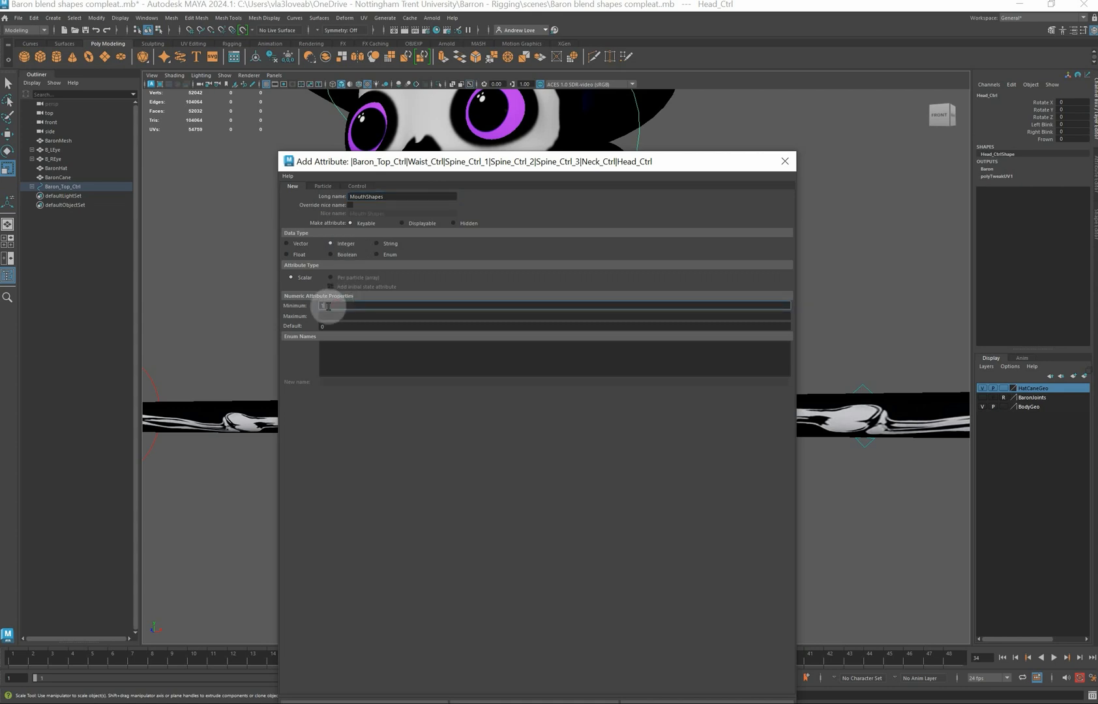
pyautogui.click(327, 316)
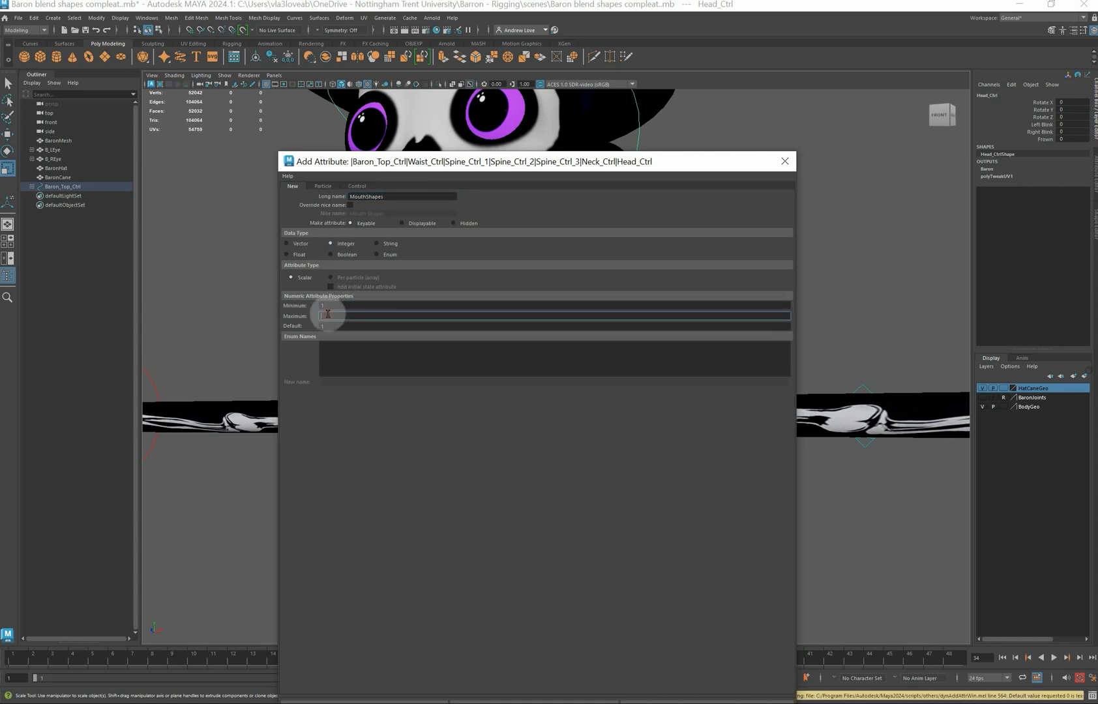
pyautogui.write('16')
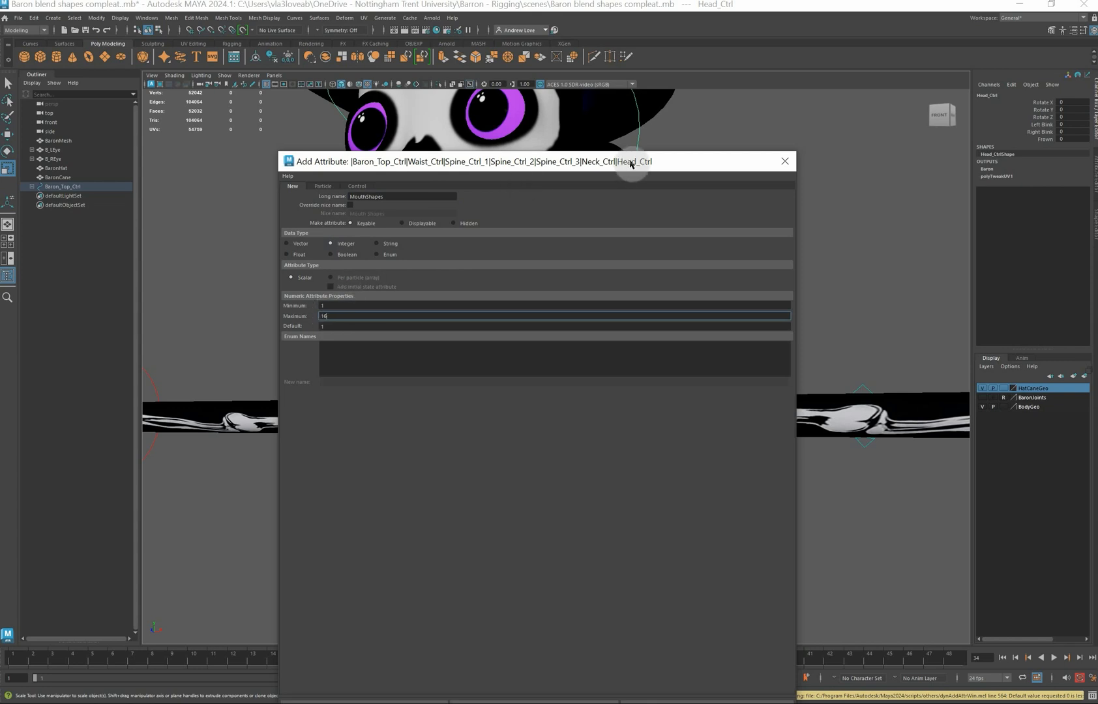
pyautogui.moveTo(693, 160); pyautogui.dragTo(659, 82)
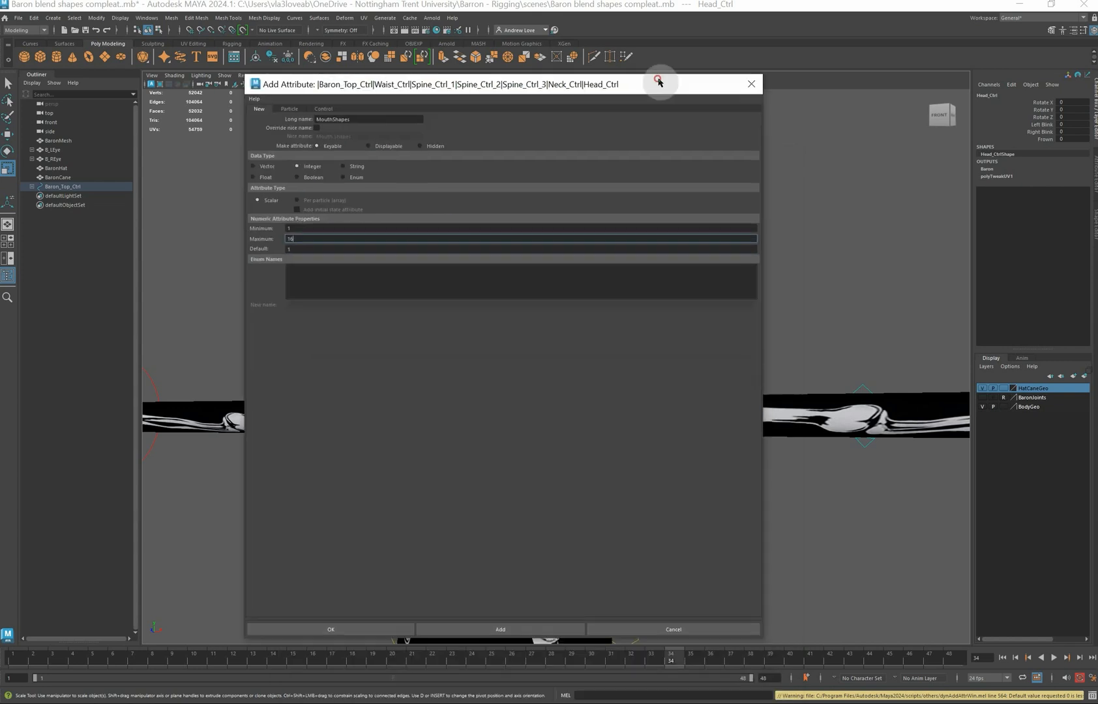
pyautogui.click(527, 628)
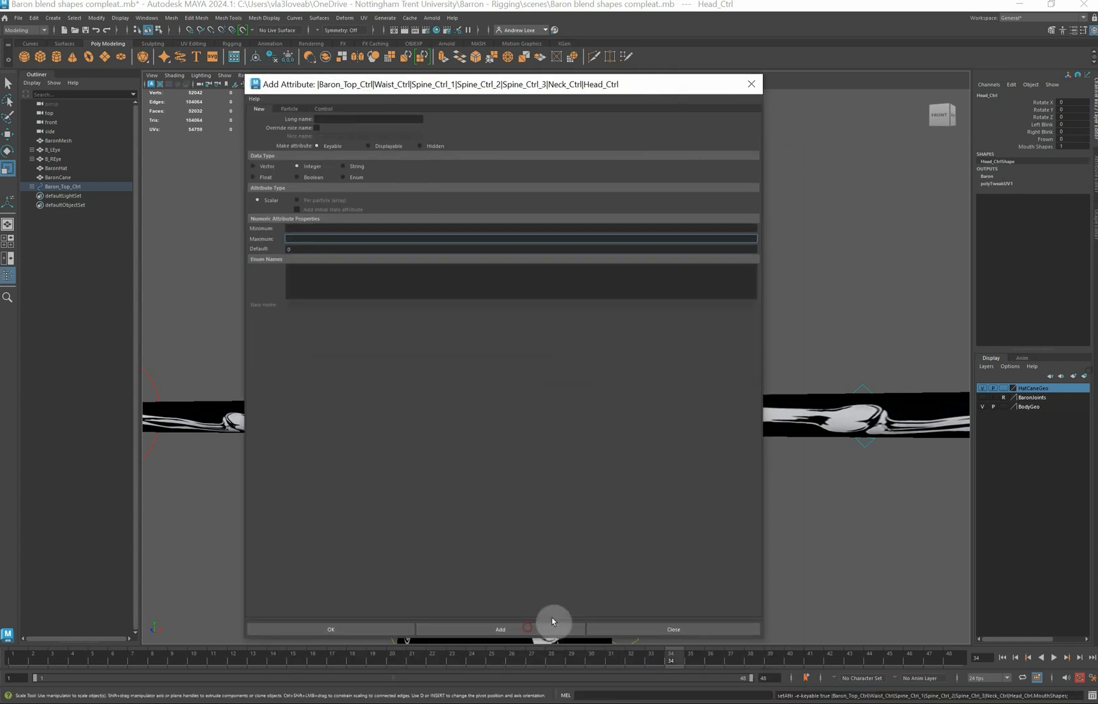
pyautogui.click(751, 83)
pyautogui.click(1032, 146)
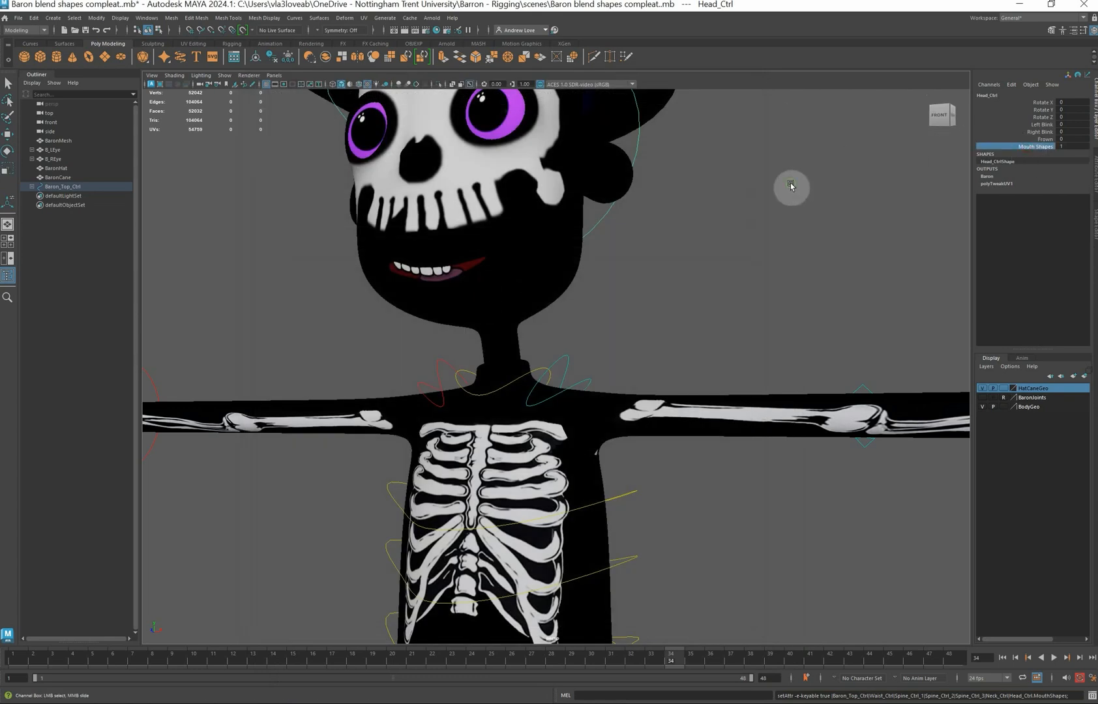
pyautogui.moveTo(789, 186)
pyautogui.mouseDown(button='middle')
pyautogui.moveTo(863, 187)
pyautogui.moveTo(788, 187)
pyautogui.mouseUp(button='middle')
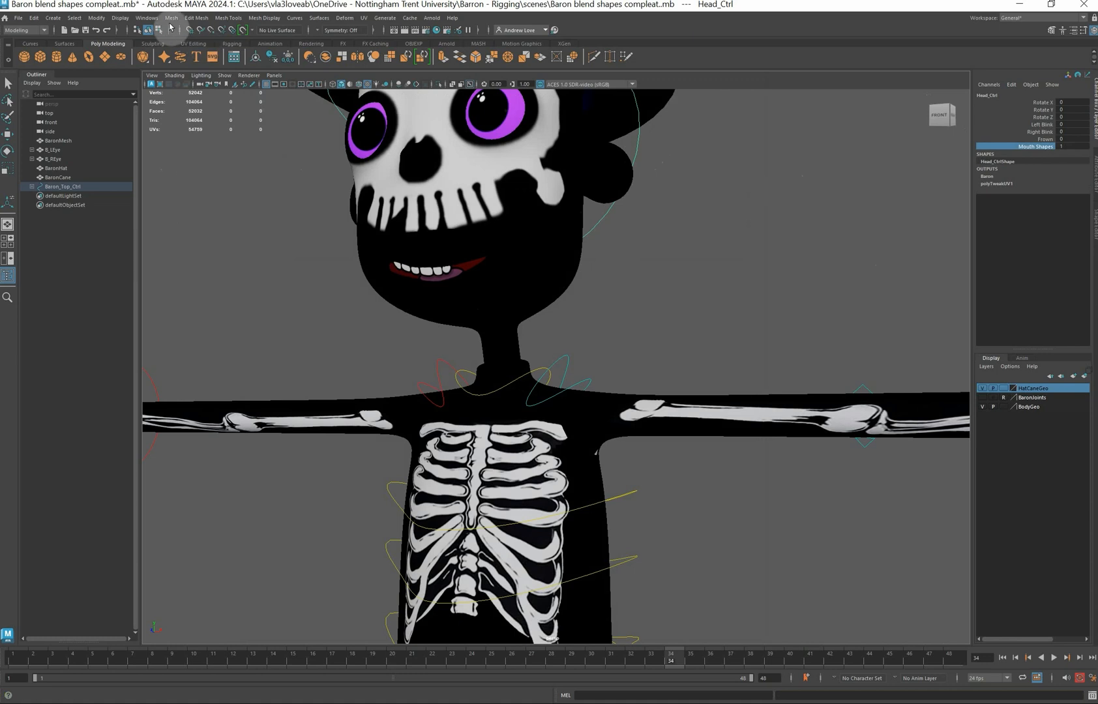
# Open Set Driven Key from the Animation menu set and load Head_Ctrl as driver with its Mouth Shapes attribute
pyautogui.click(29, 30)
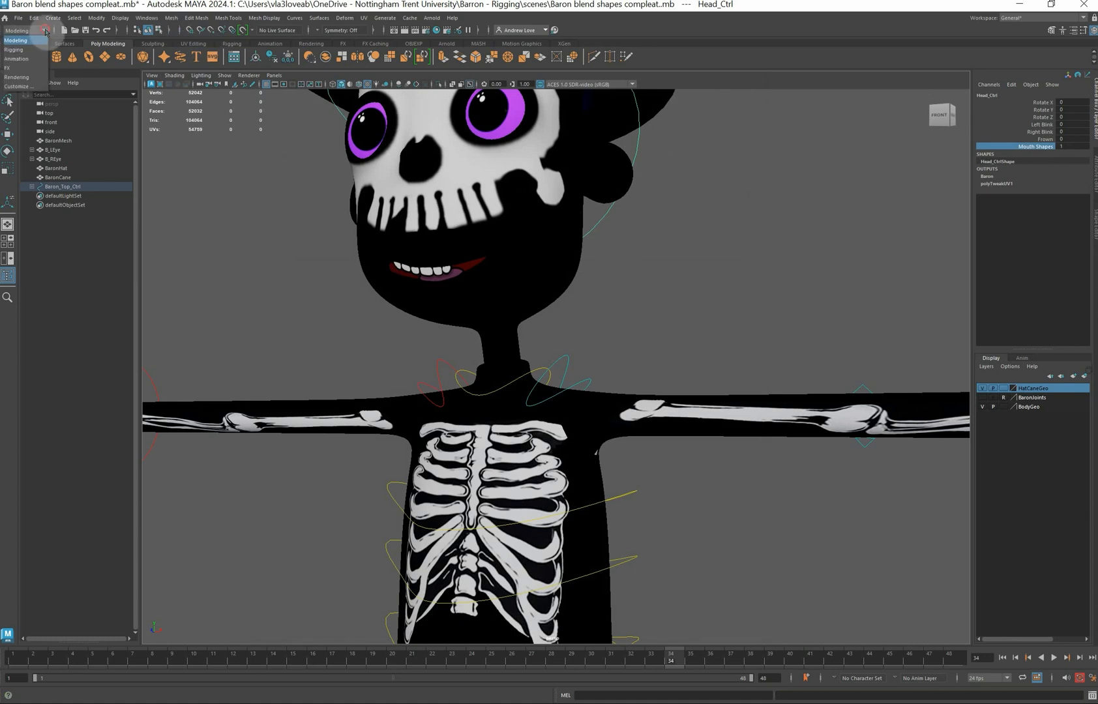
pyautogui.click(17, 59)
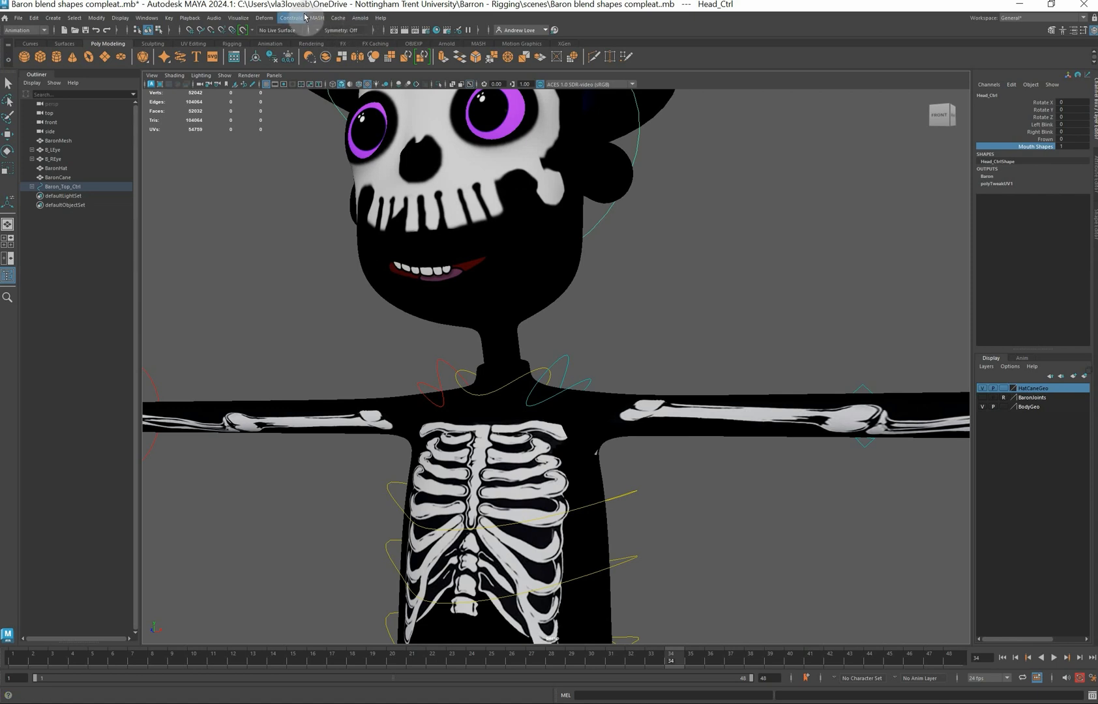
pyautogui.click(169, 18)
pyautogui.moveTo(250, 99)
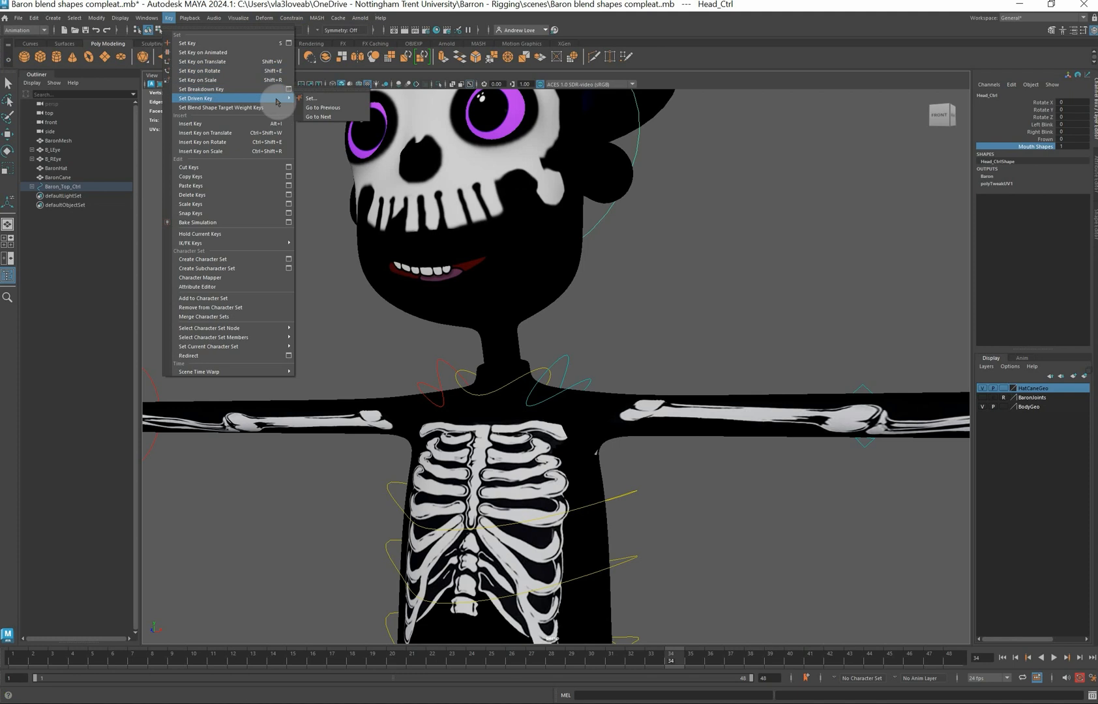
pyautogui.click(299, 98)
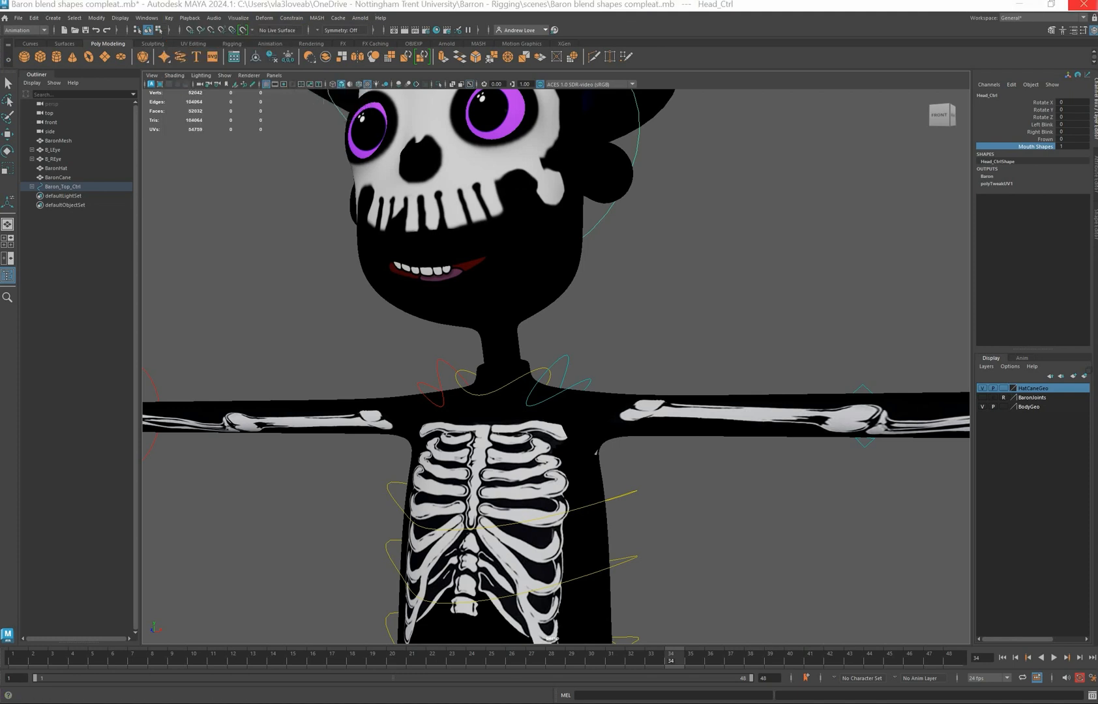
pyautogui.moveTo(654, 336); pyautogui.dragTo(342, 114)
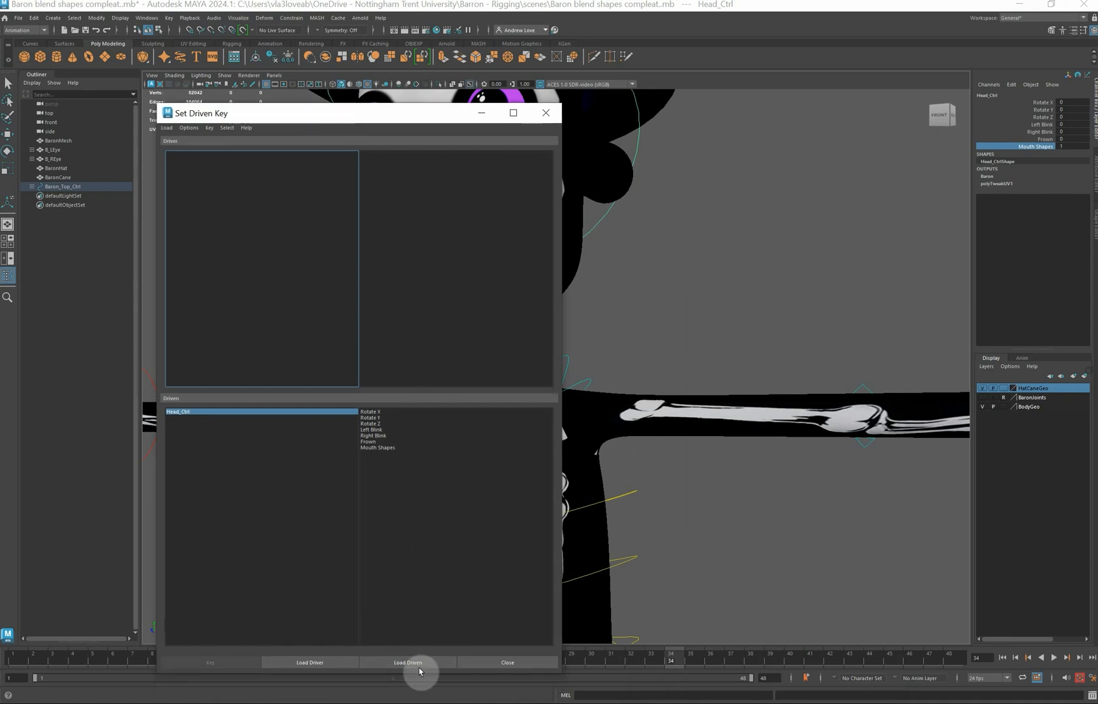
pyautogui.click(329, 662)
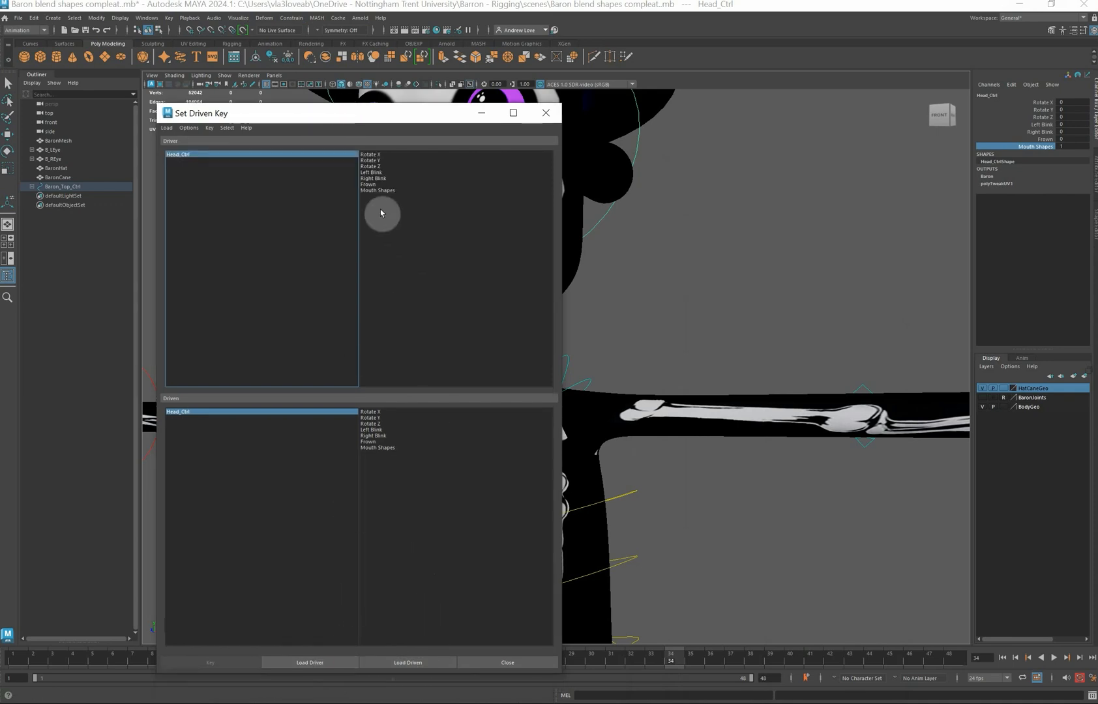
pyautogui.click(373, 190)
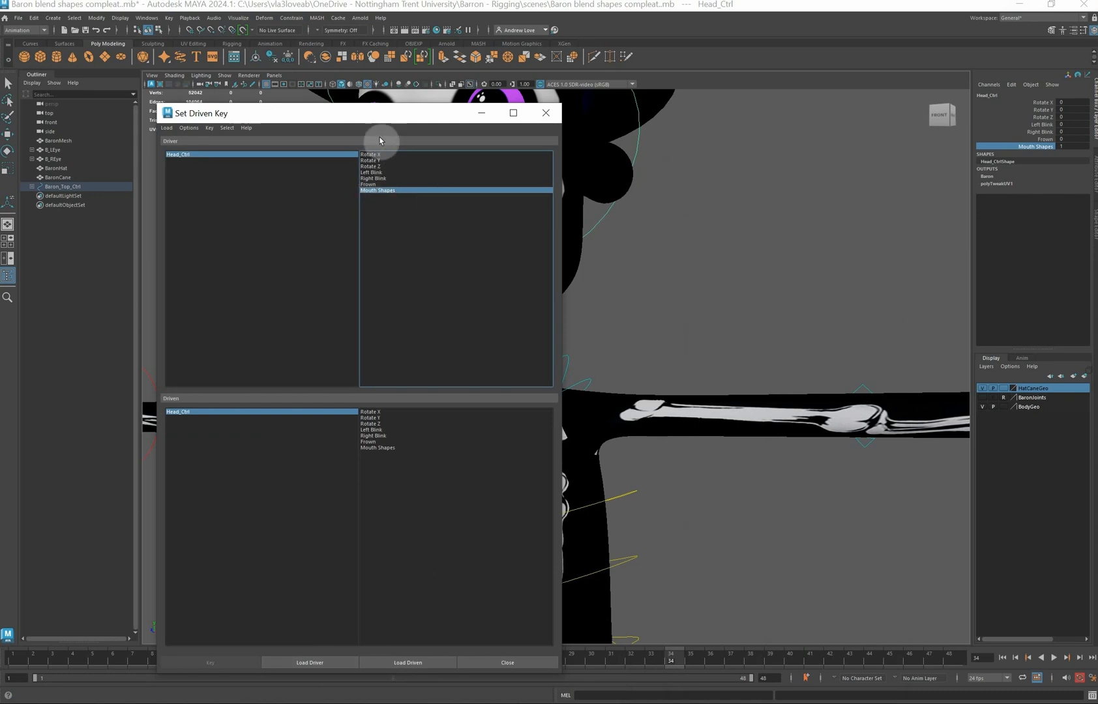
pyautogui.moveTo(385, 113); pyautogui.dragTo(300, 122)
# Trace the aiMouthShapes material's connections from the character mesh in search of the mouth texture's placement node
pyautogui.click(565, 290)
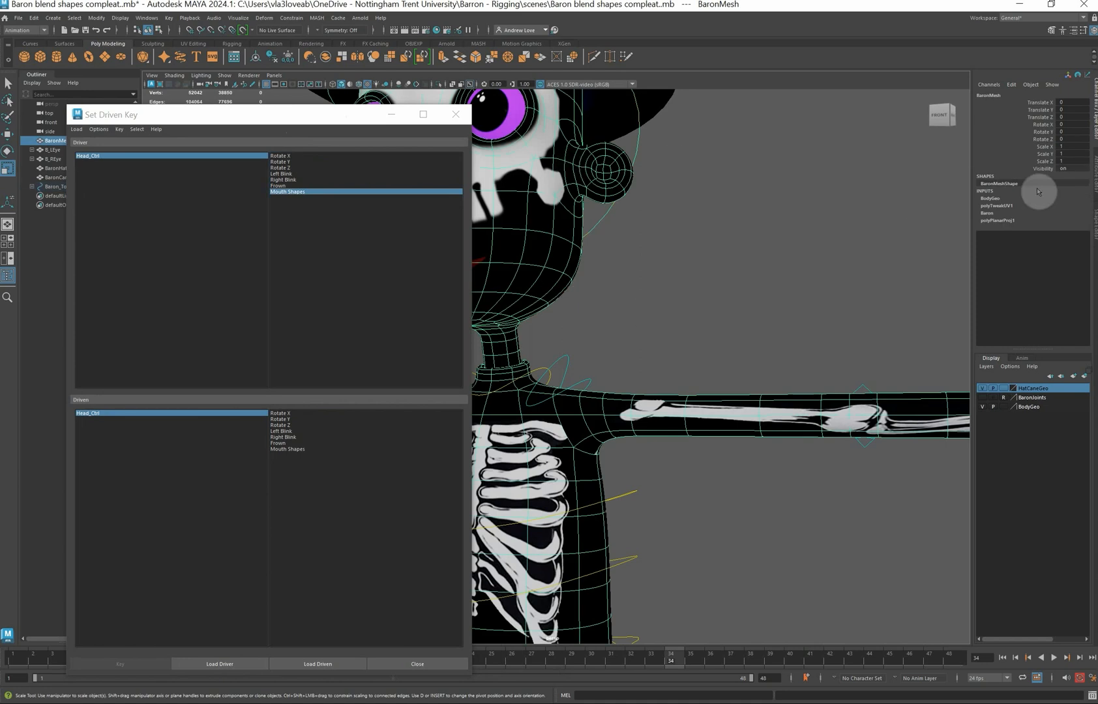
pyautogui.click(1095, 190)
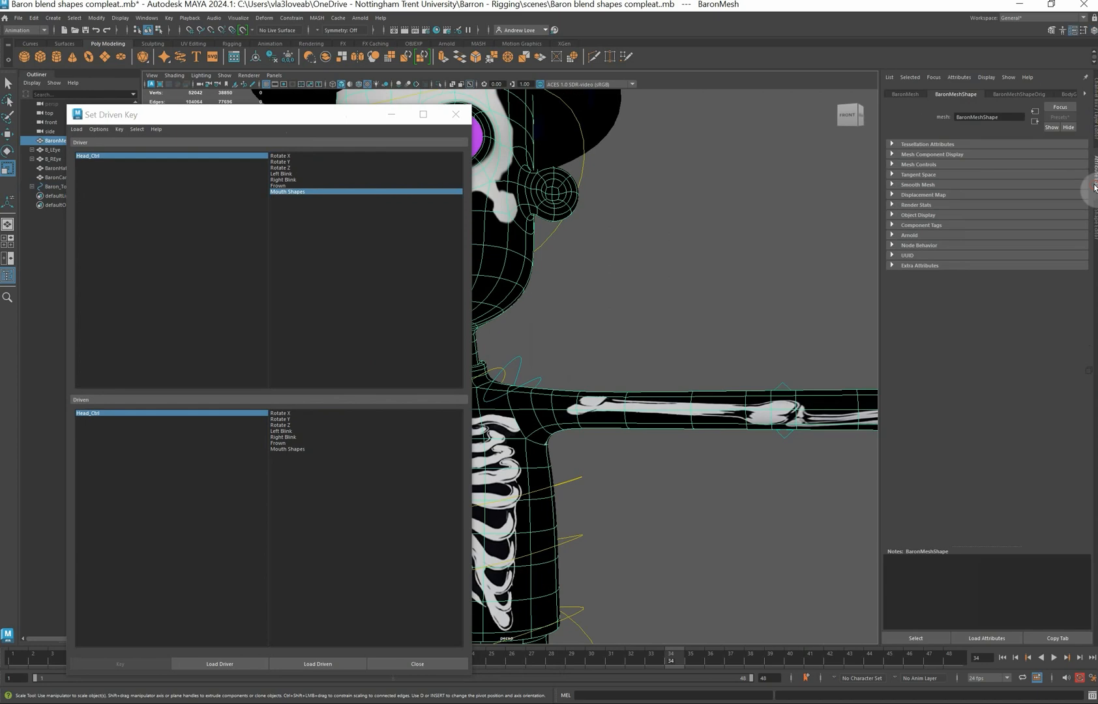
pyautogui.click(1085, 96)
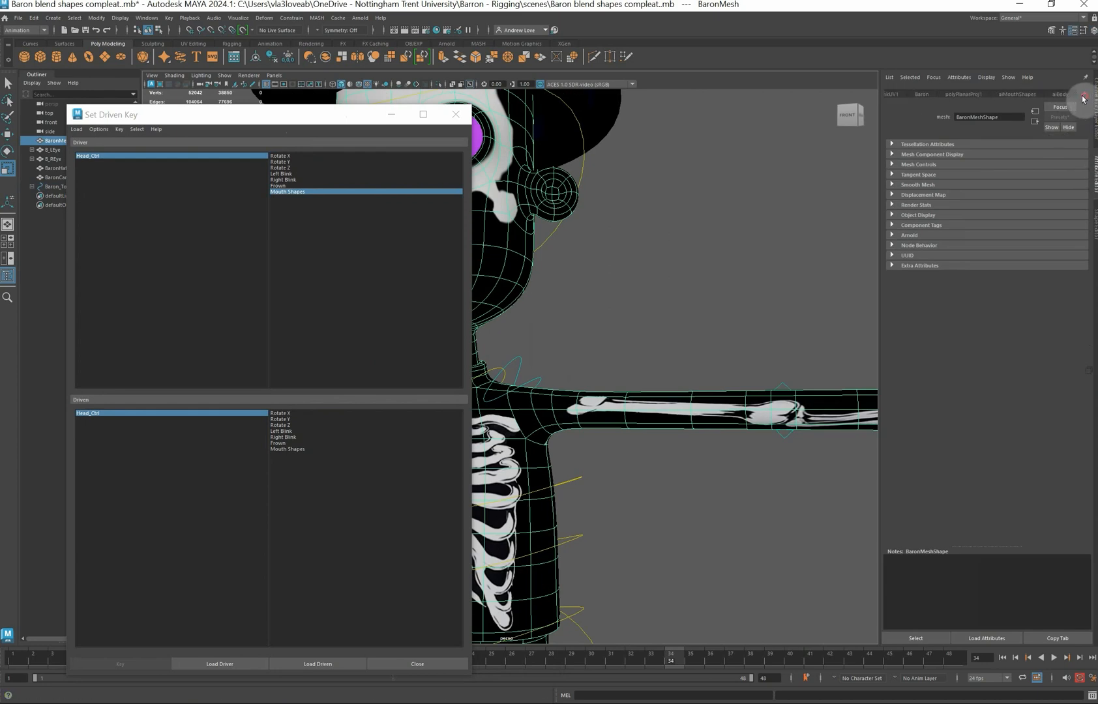
pyautogui.click(1016, 95)
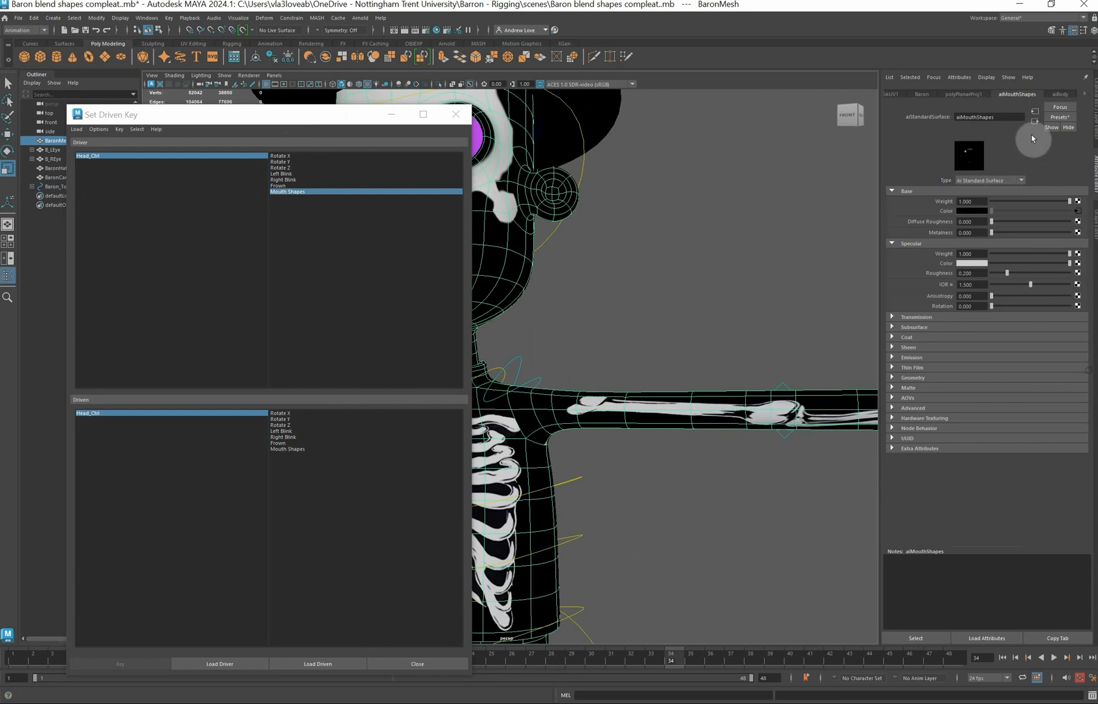
pyautogui.click(1035, 122)
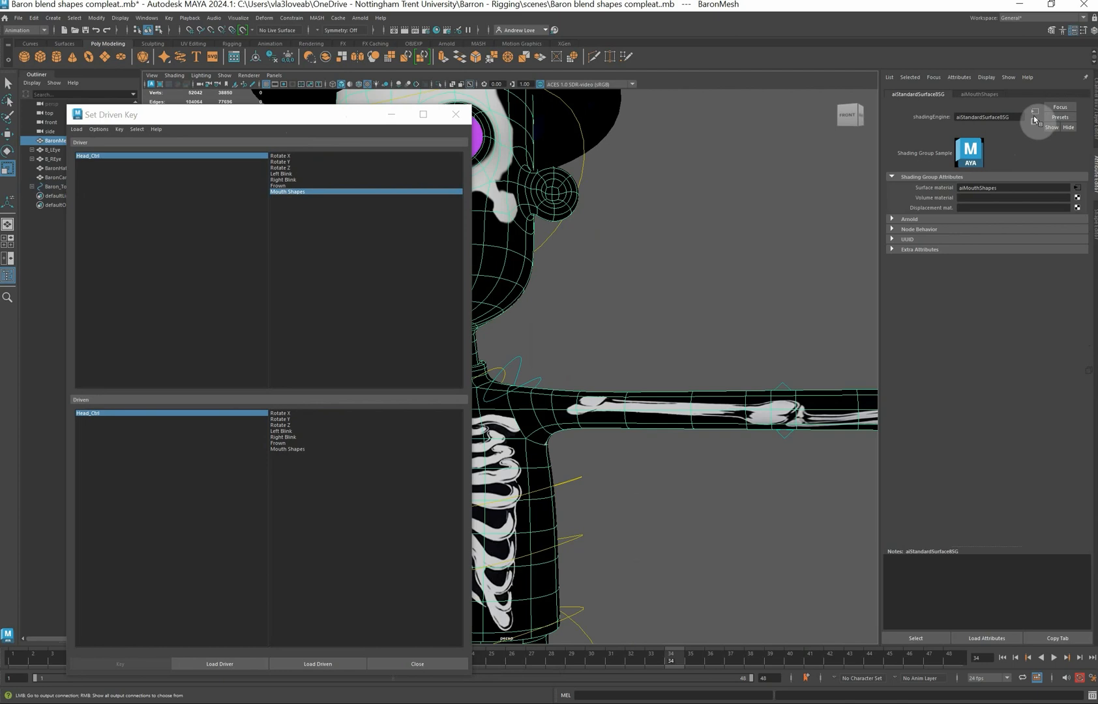
pyautogui.click(1036, 116)
pyautogui.click(1036, 116)
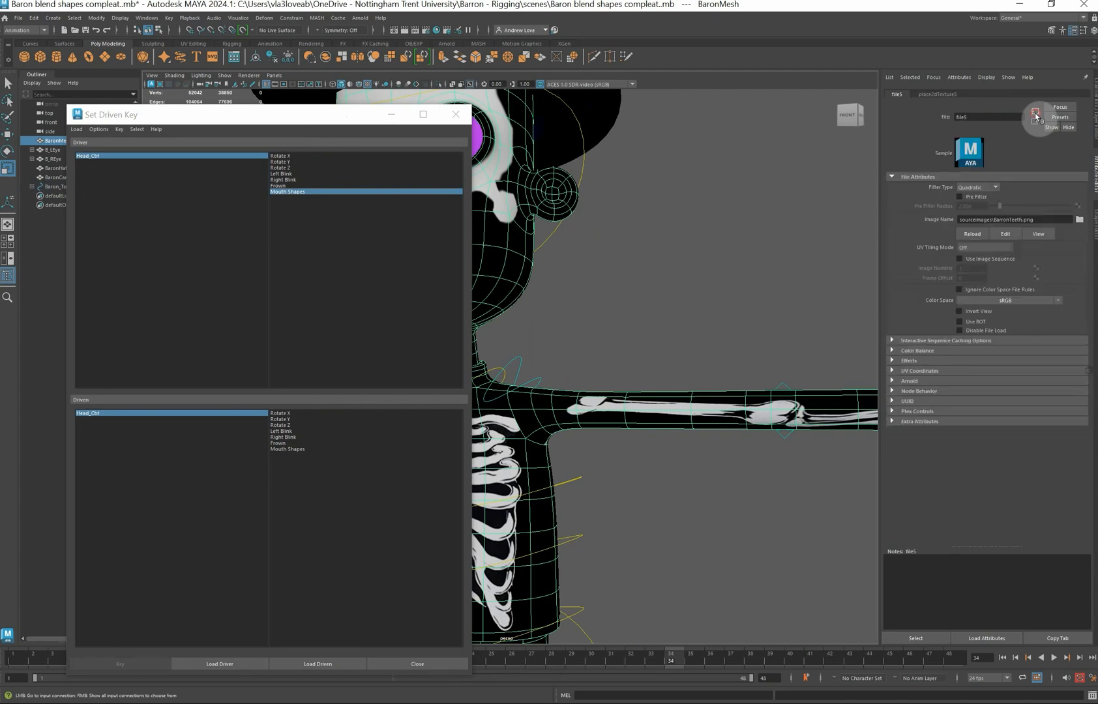
pyautogui.click(1036, 116)
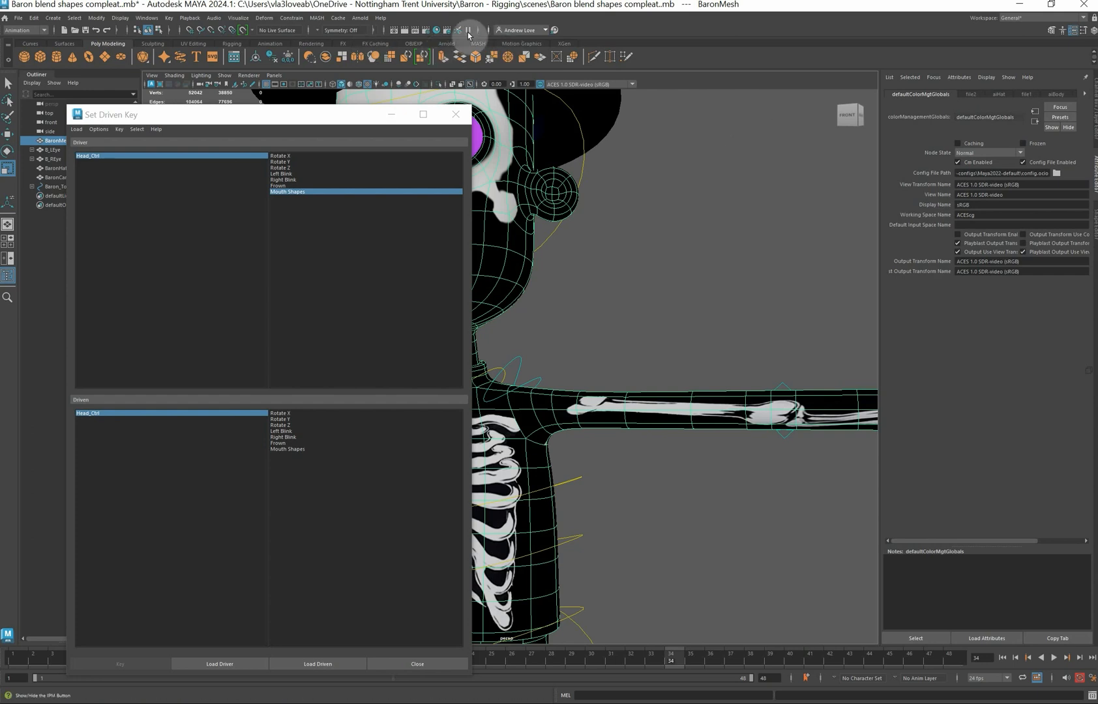
# Graph the aiMouthShapes material network in Hypershade and select its place2dTexture5 node
pyautogui.click(436, 32)
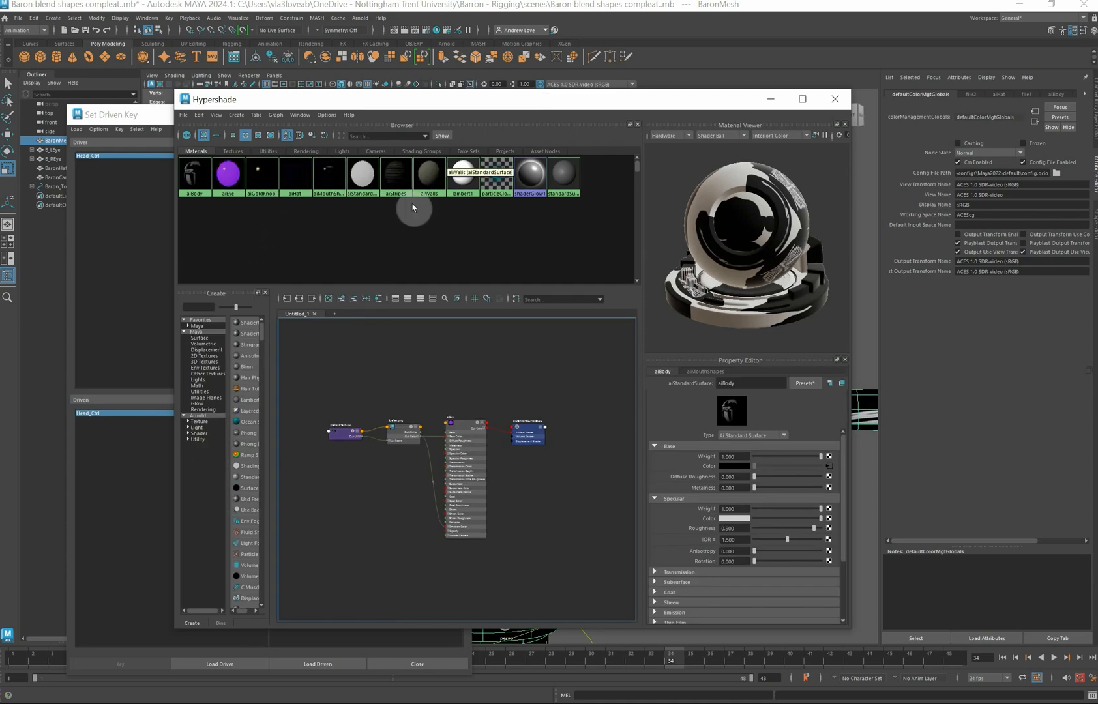
pyautogui.click(299, 299)
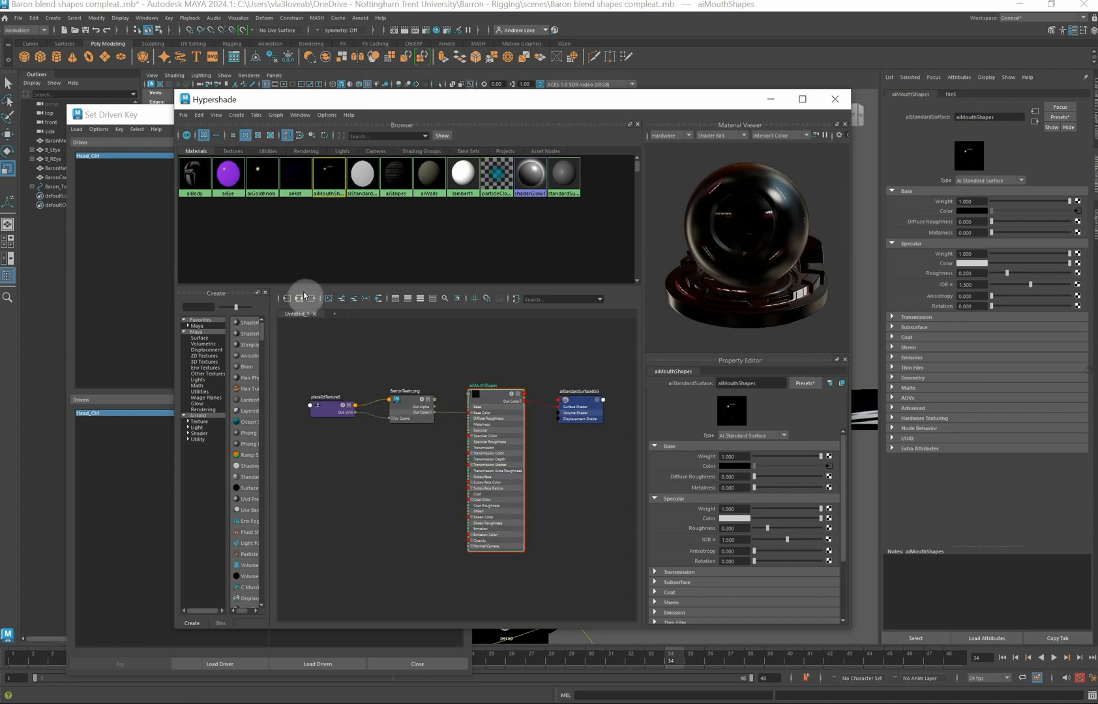
pyautogui.click(331, 405)
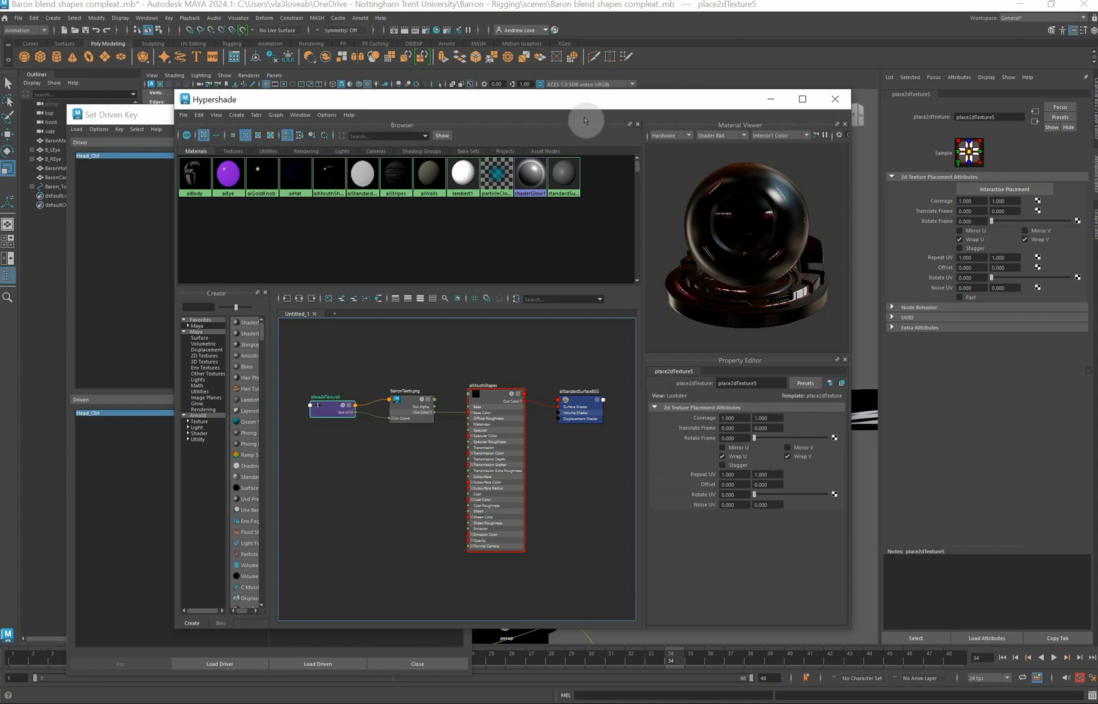
pyautogui.moveTo(632, 94); pyautogui.dragTo(712, 81)
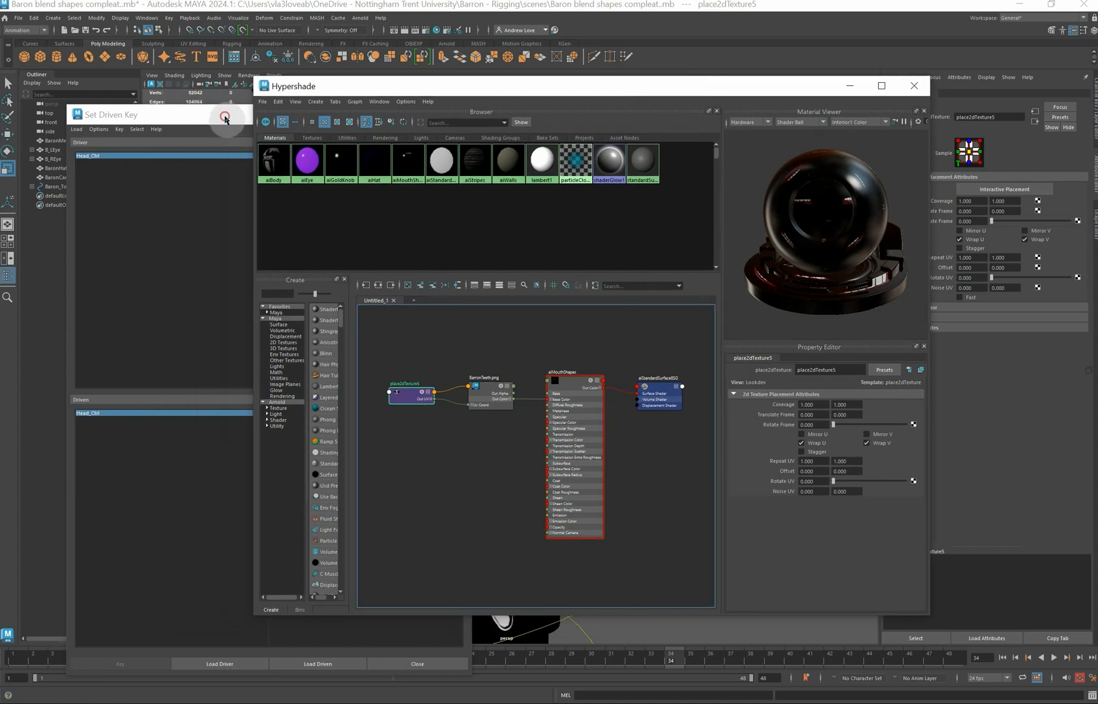
# Load place2dTexture5 as the driven object in Set Driven Key and choose its Offset U and Offset V attributes
pyautogui.click(225, 115)
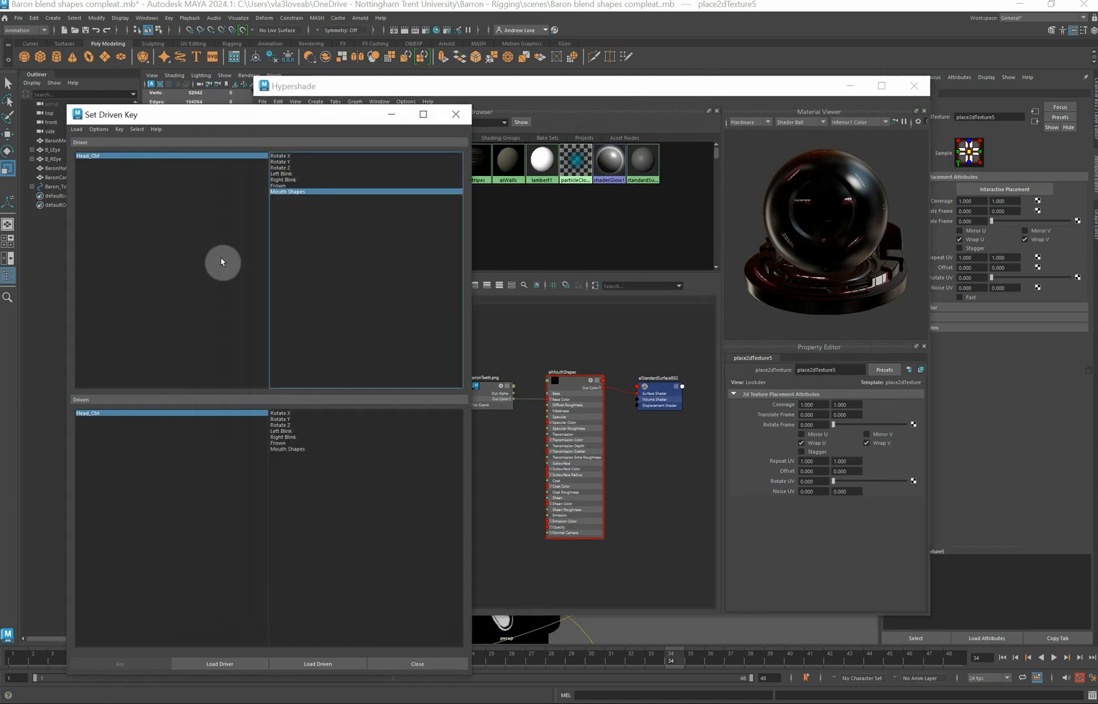
pyautogui.click(298, 665)
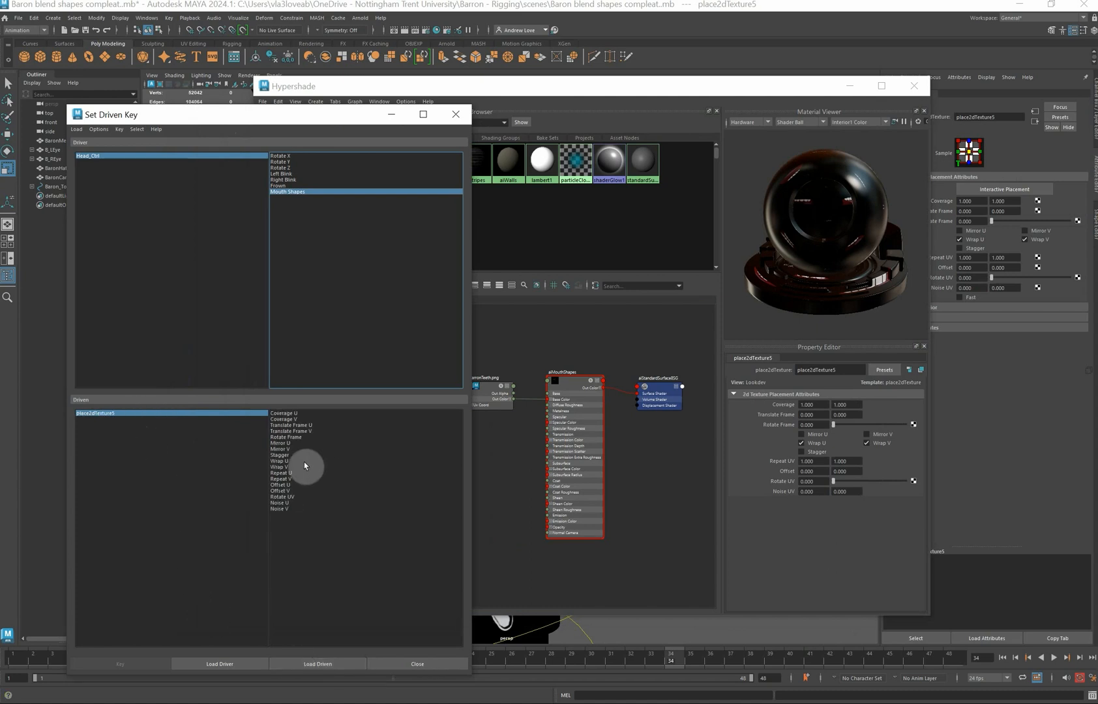
pyautogui.click(285, 485)
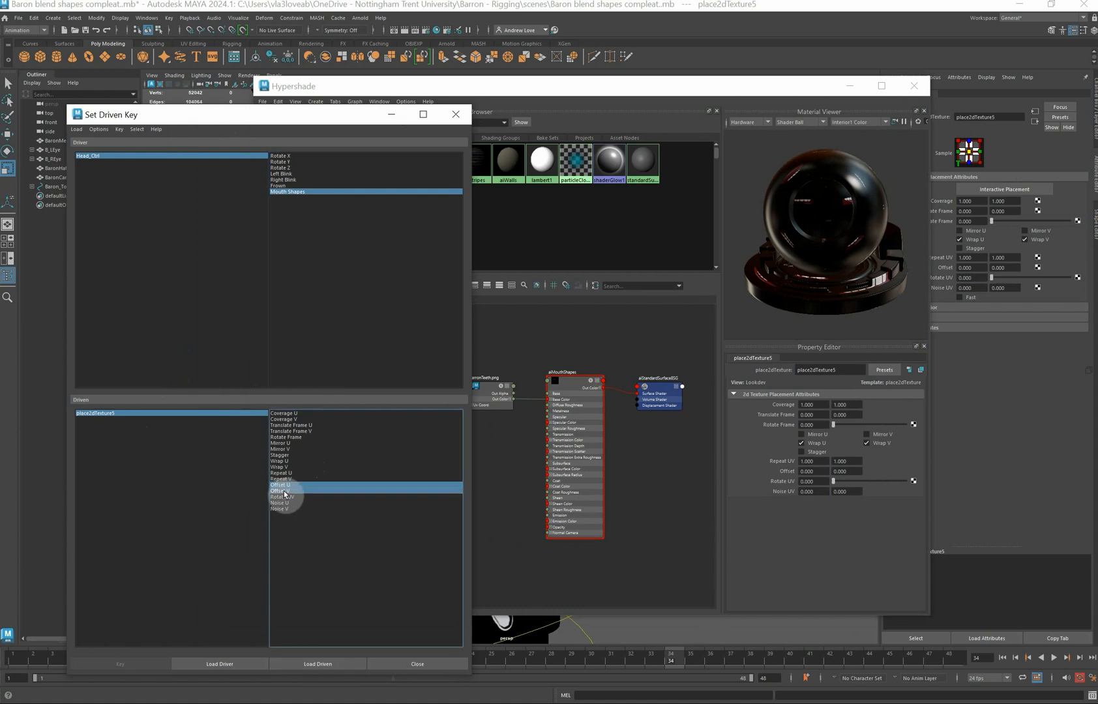
pyautogui.keyDown('shift'); pyautogui.click(285, 491); pyautogui.keyUp('shift')
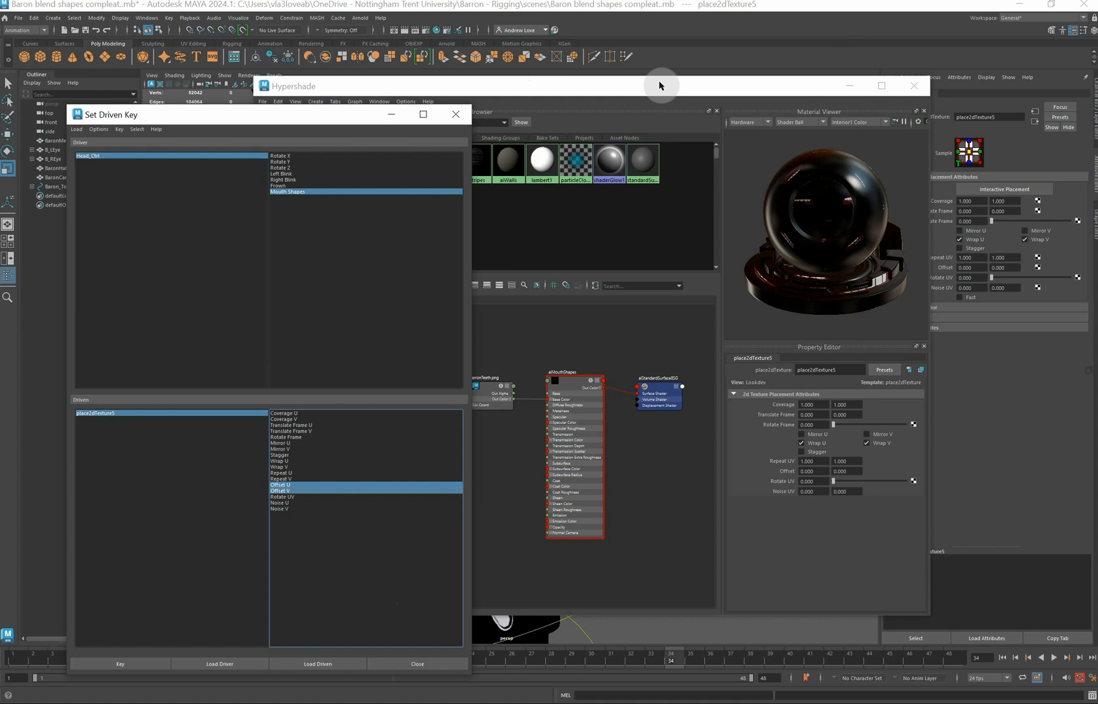
# Minimize the Hypershade and Set Driven Key windows, select Head_Ctrl on the character and show its channel attributes
pyautogui.click(842, 86)
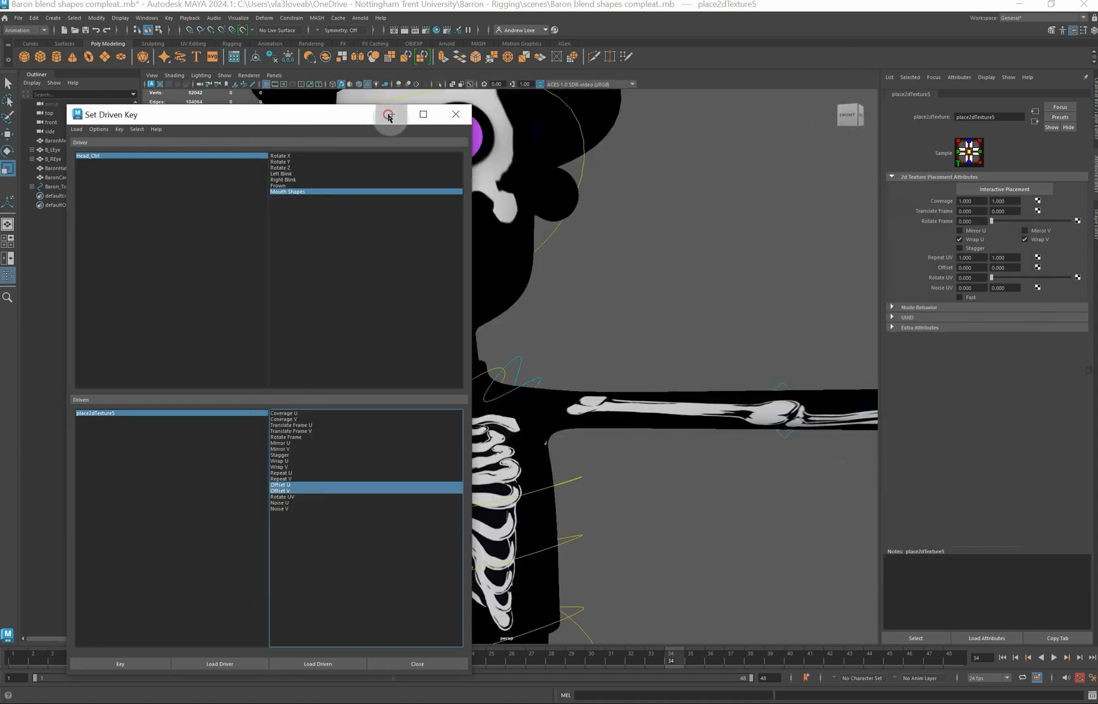
pyautogui.click(389, 116)
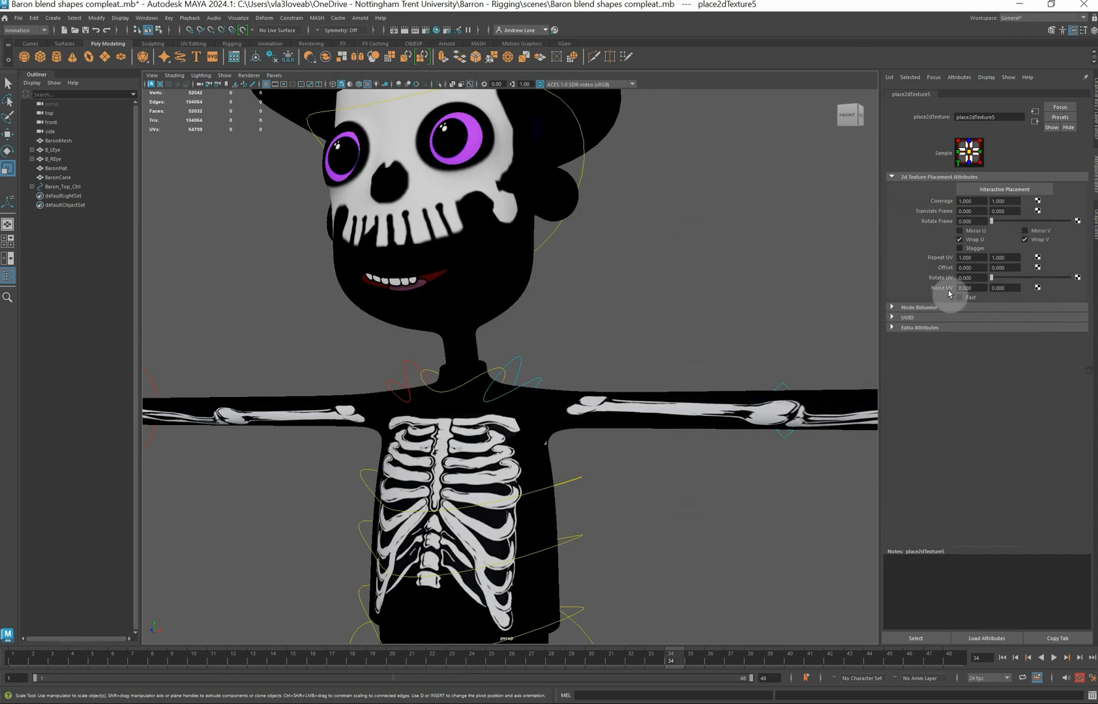
pyautogui.click(584, 170)
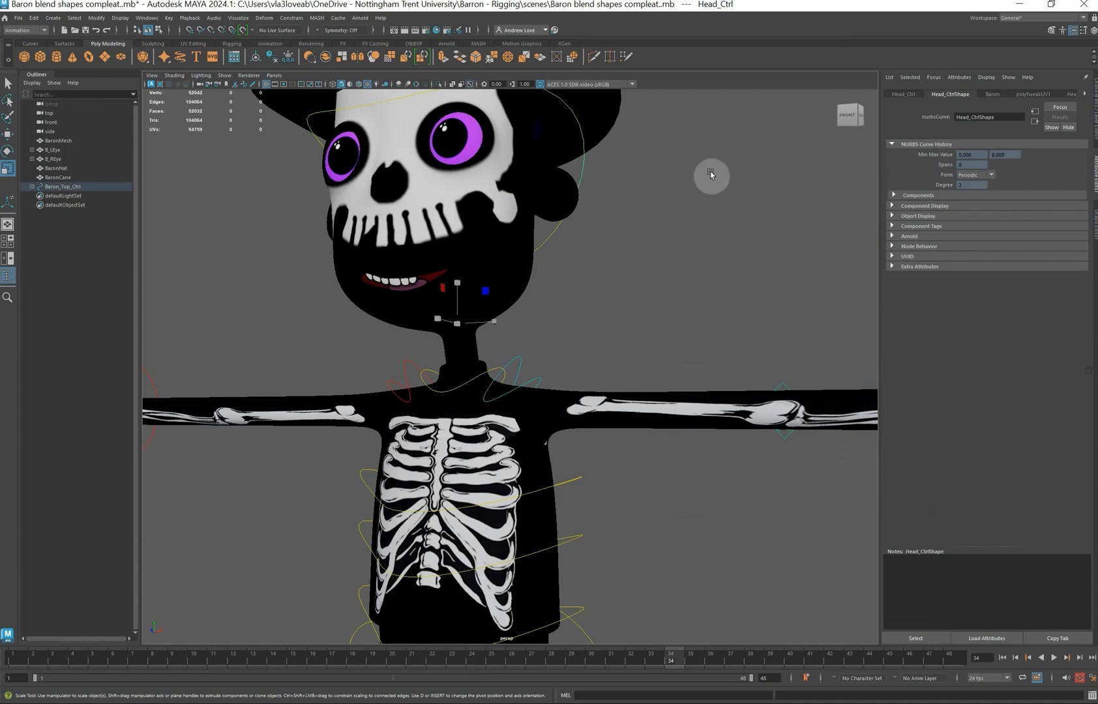
pyautogui.click(1094, 128)
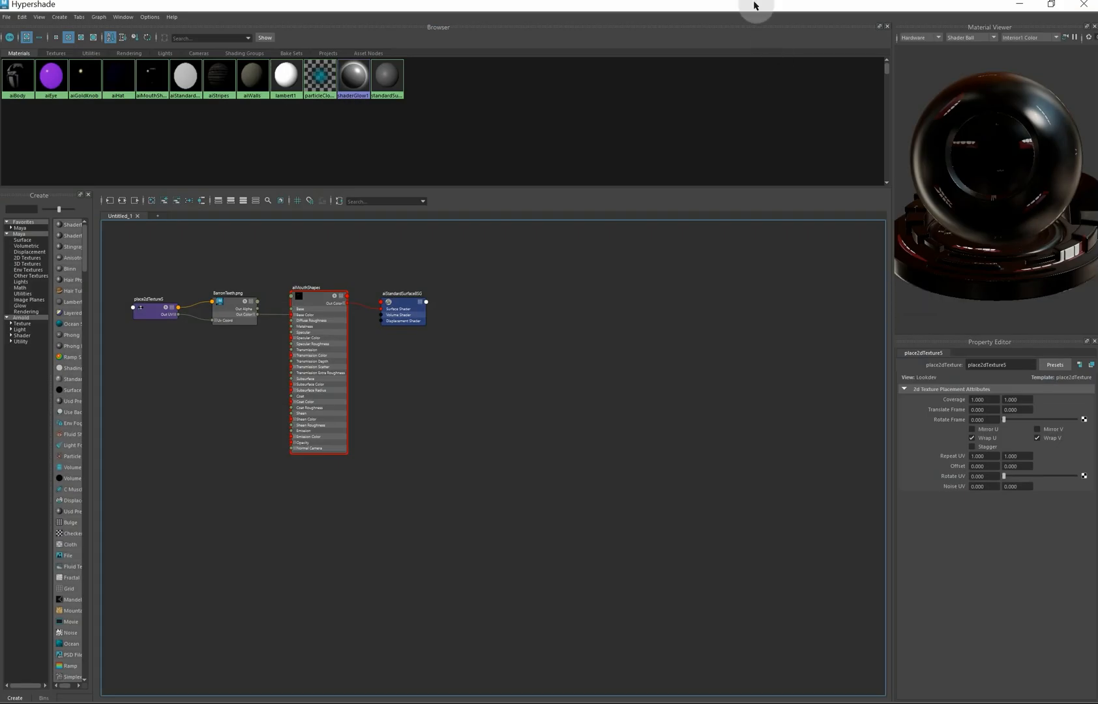
# Restore Hypershade and Set Driven Key as smaller windows, arranged so both remain usable beside Head_Ctrl's channels
pyautogui.moveTo(757, 7); pyautogui.dragTo(716, 206)
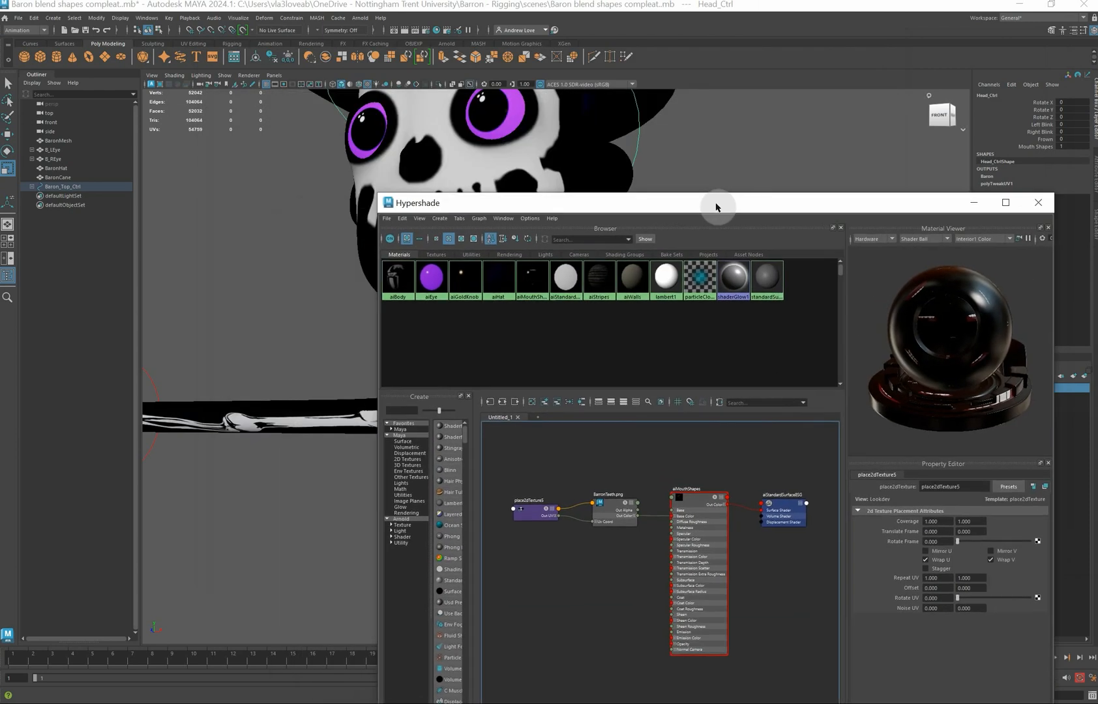
pyautogui.moveTo(379, 350); pyautogui.dragTo(401, 352)
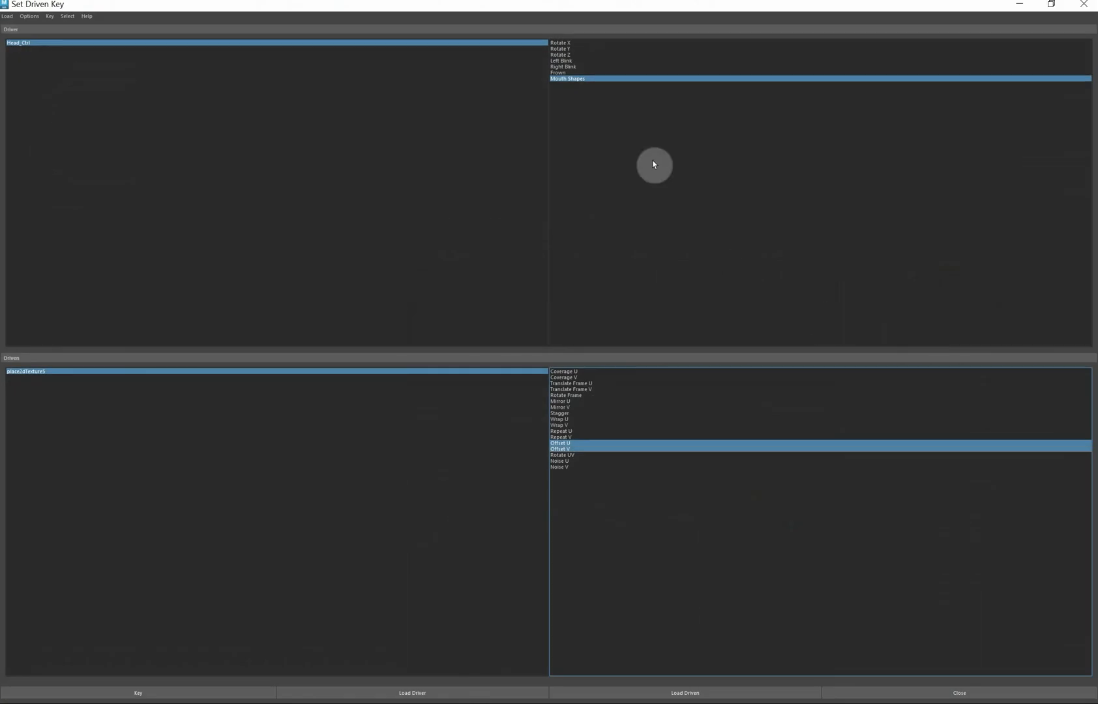
pyautogui.moveTo(553, 12); pyautogui.dragTo(241, 427)
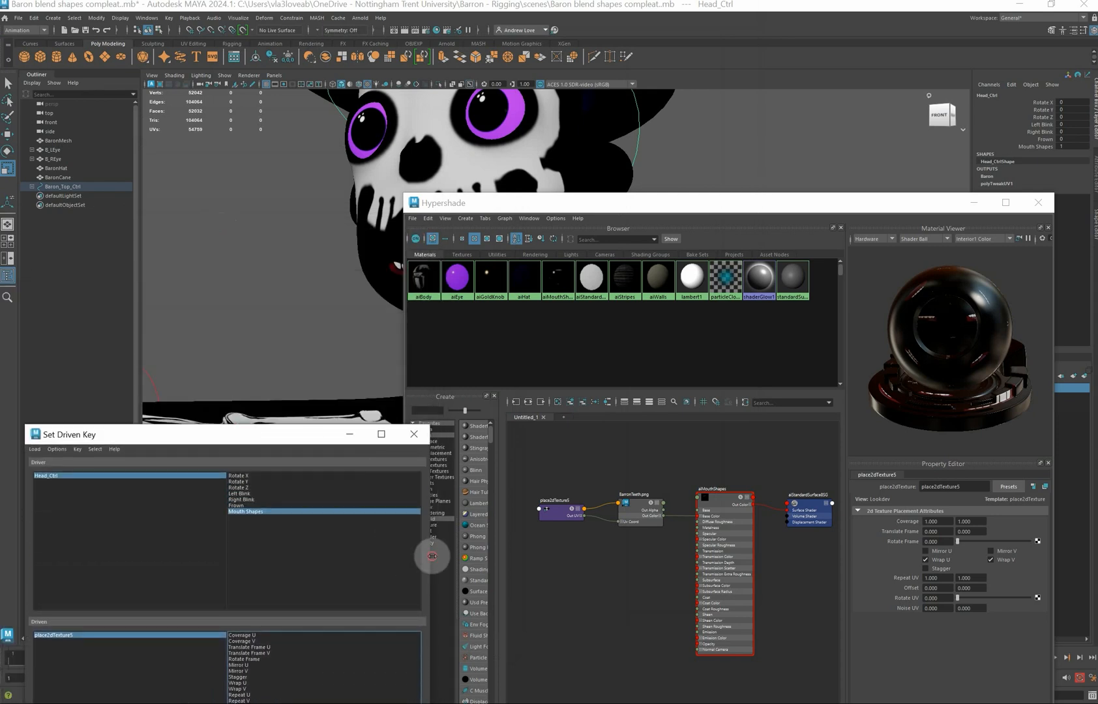
pyautogui.moveTo(431, 556); pyautogui.dragTo(259, 541)
pyautogui.moveTo(135, 429); pyautogui.dragTo(116, 328)
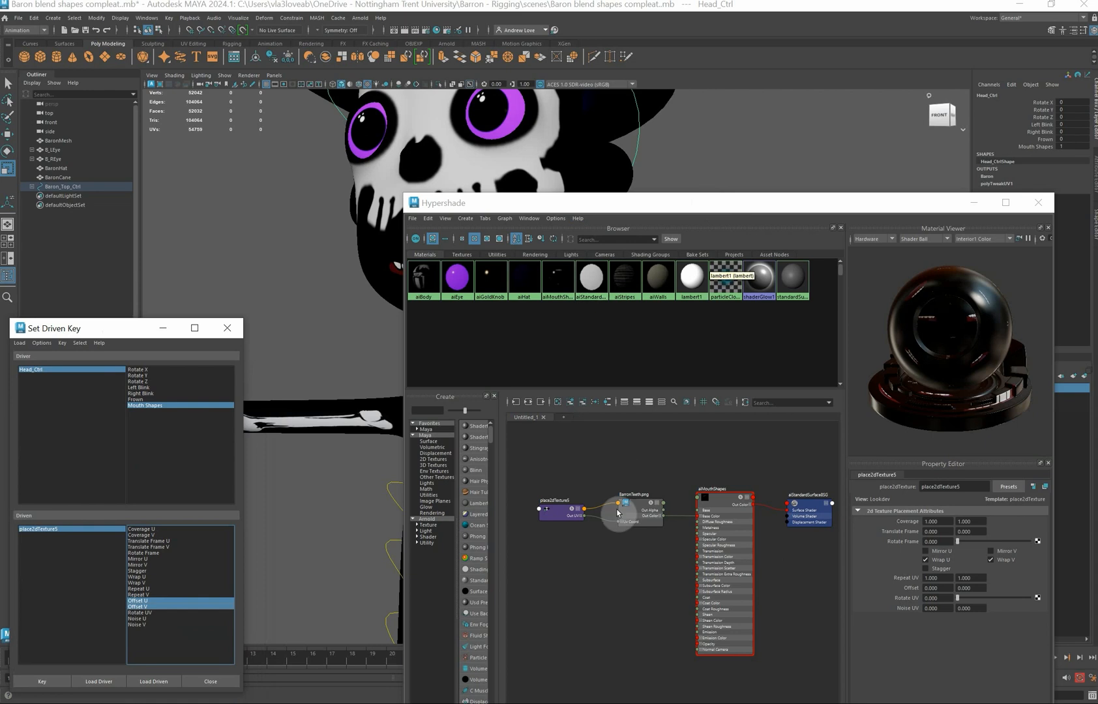
# Check place2dTexture5, reselect Head_Ctrl and set the first driven key with Mouth Shapes at 1 and both offsets at 0
pyautogui.click(556, 511)
pyautogui.moveTo(852, 201); pyautogui.dragTo(727, 262)
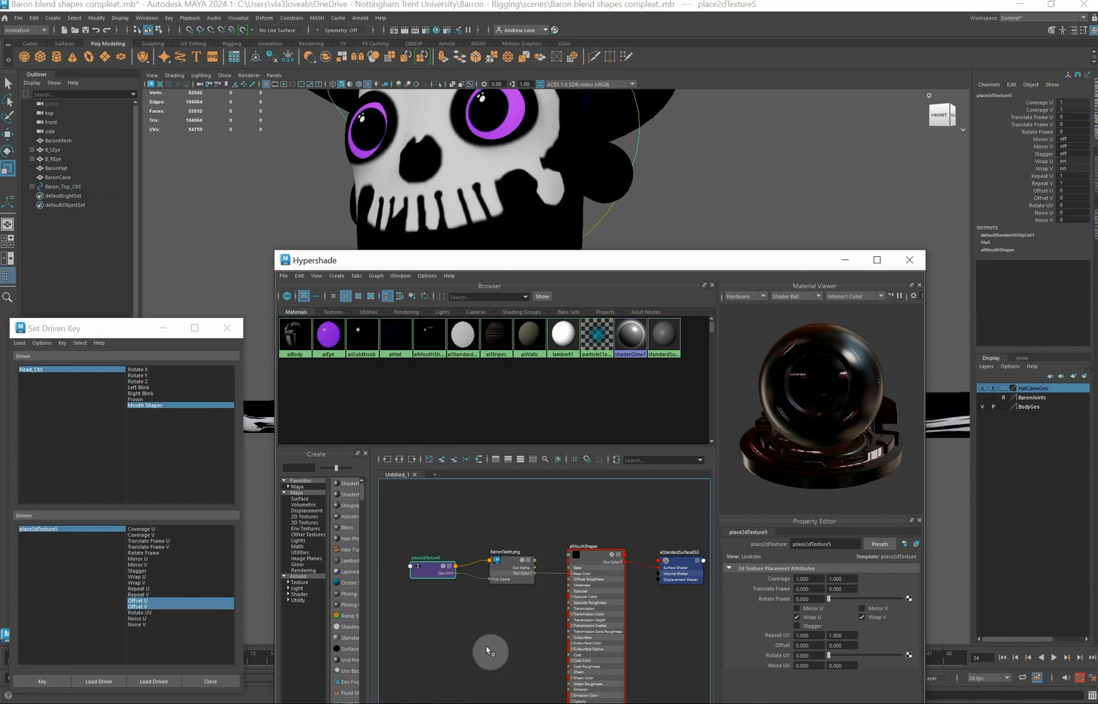
pyautogui.click(636, 155)
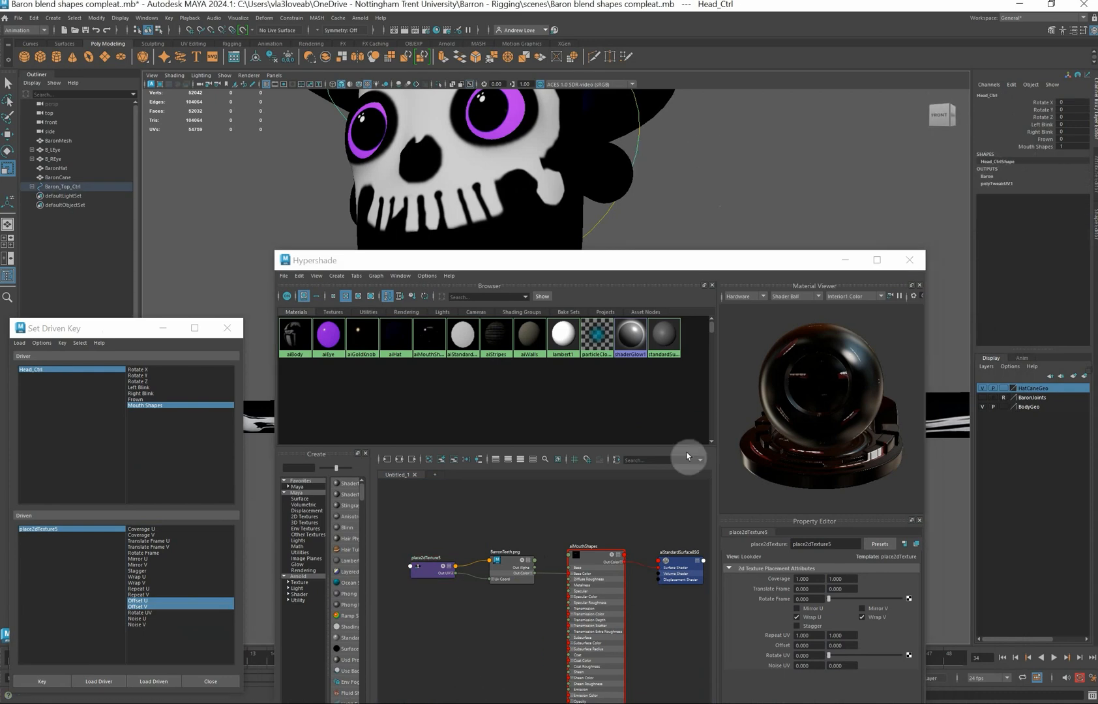
pyautogui.click(43, 681)
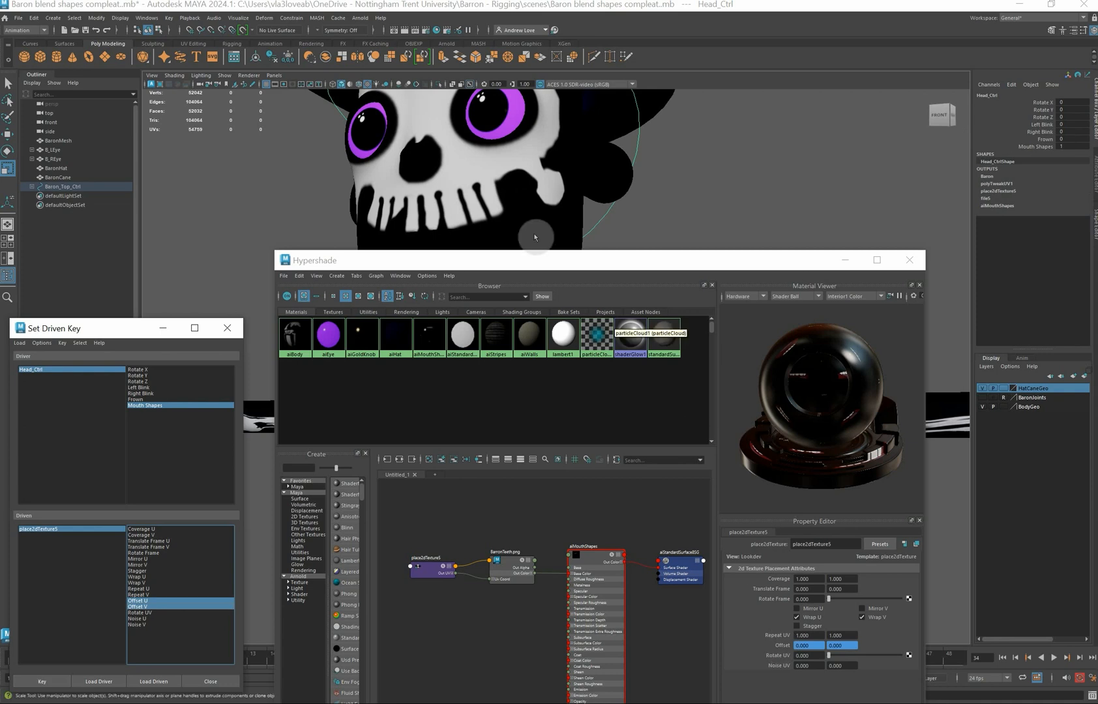
# Set Mouth Shapes to 2 and the texture's Offset U to 0.25, and key the pair
pyautogui.moveTo(544, 264); pyautogui.dragTo(535, 307)
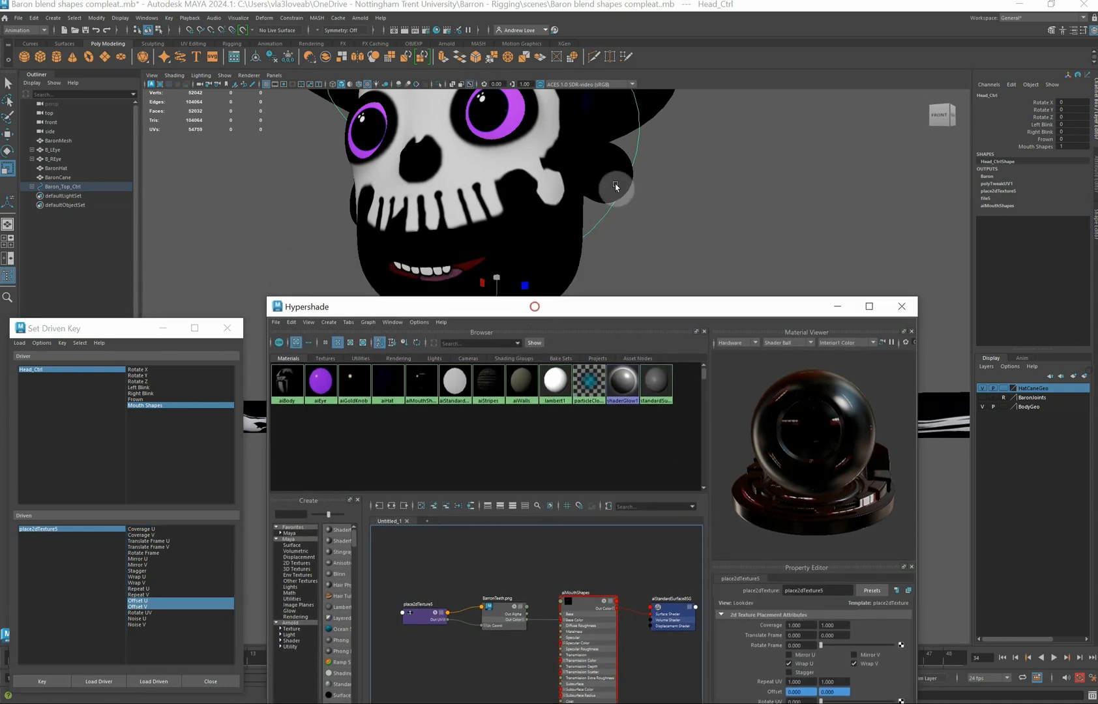
pyautogui.click(635, 159)
pyautogui.click(1069, 146)
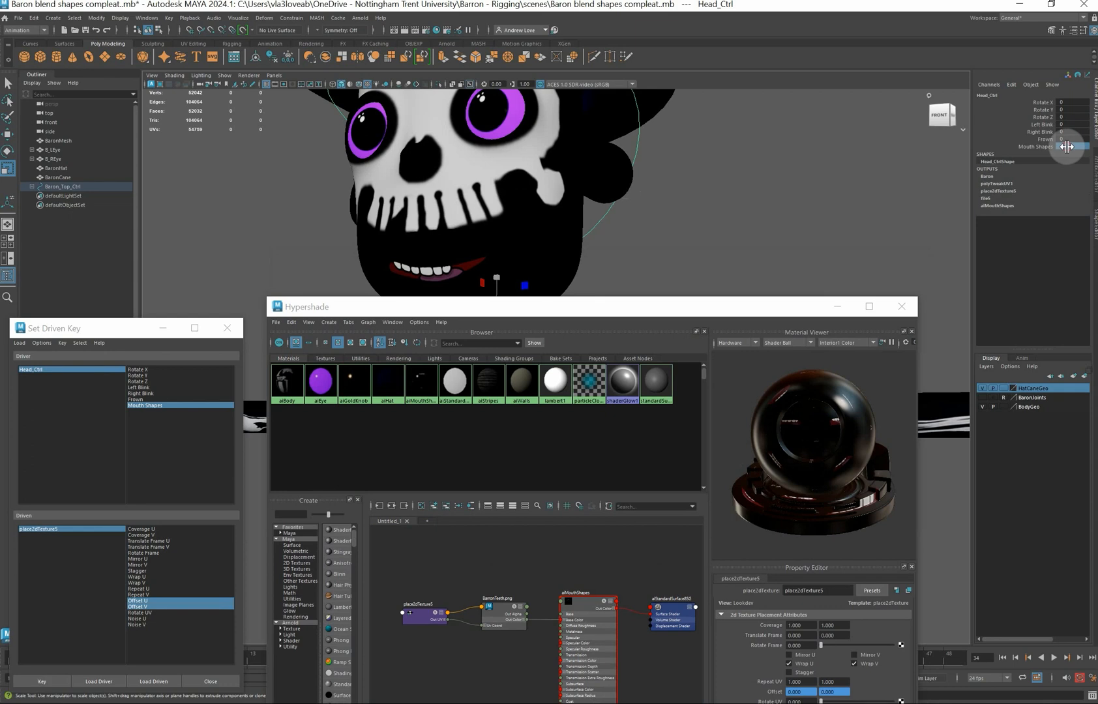
pyautogui.press('Return')
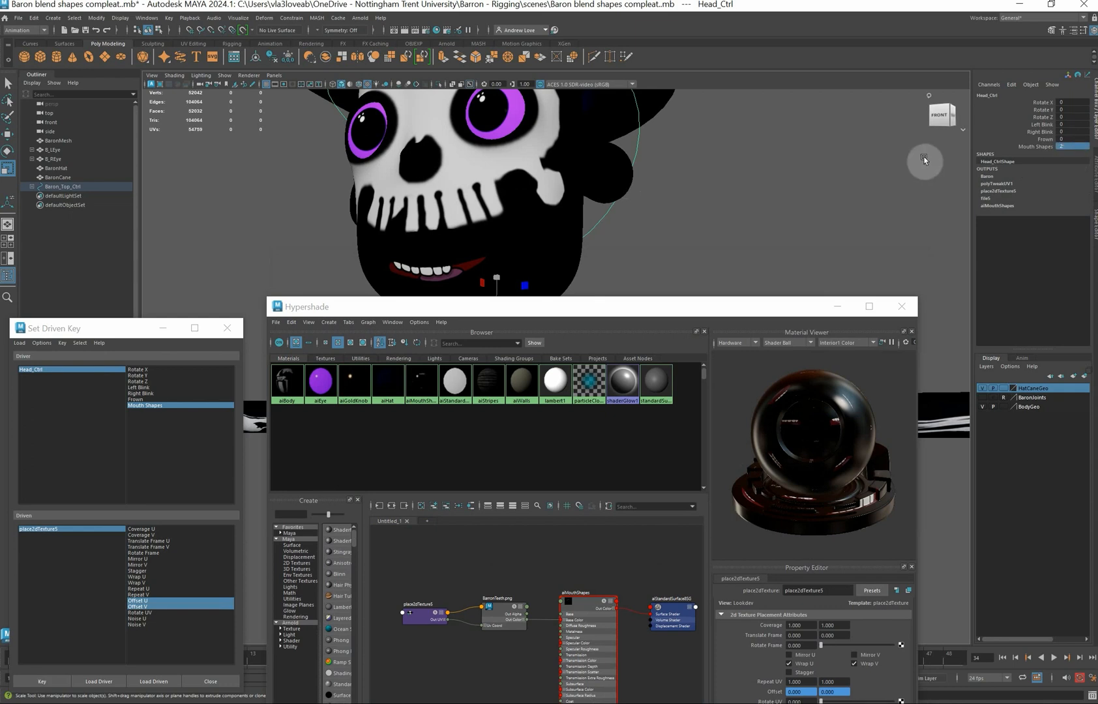
pyautogui.moveTo(712, 299); pyautogui.dragTo(711, 270)
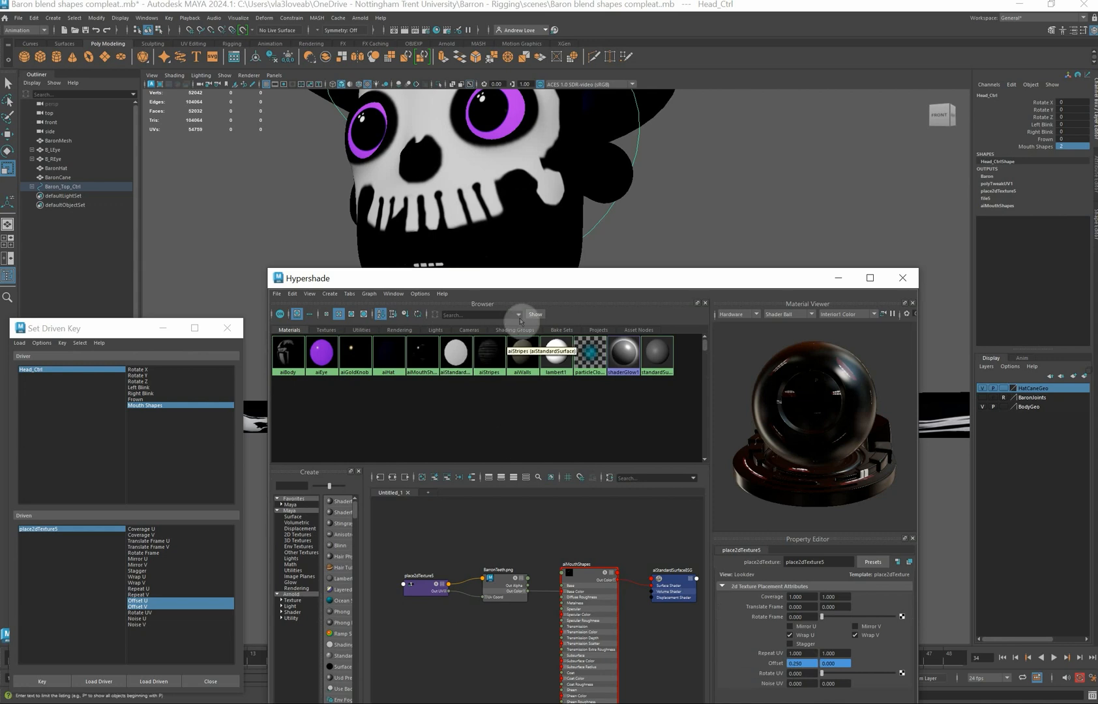
pyautogui.moveTo(508, 283); pyautogui.dragTo(510, 204)
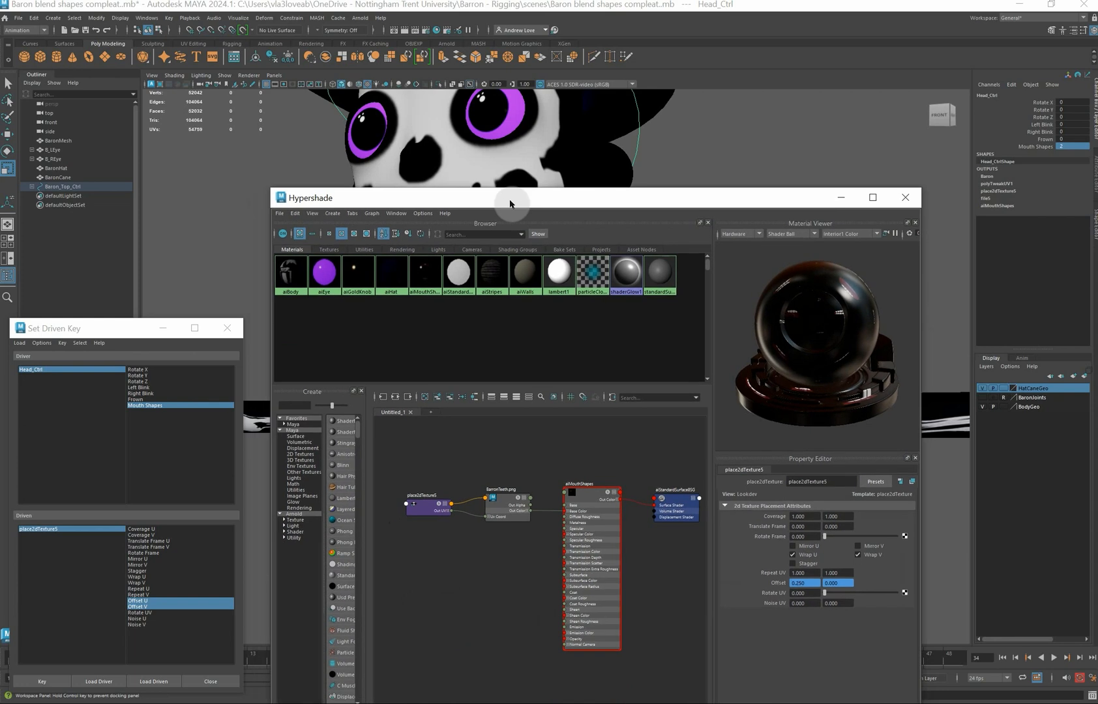
pyautogui.click(45, 682)
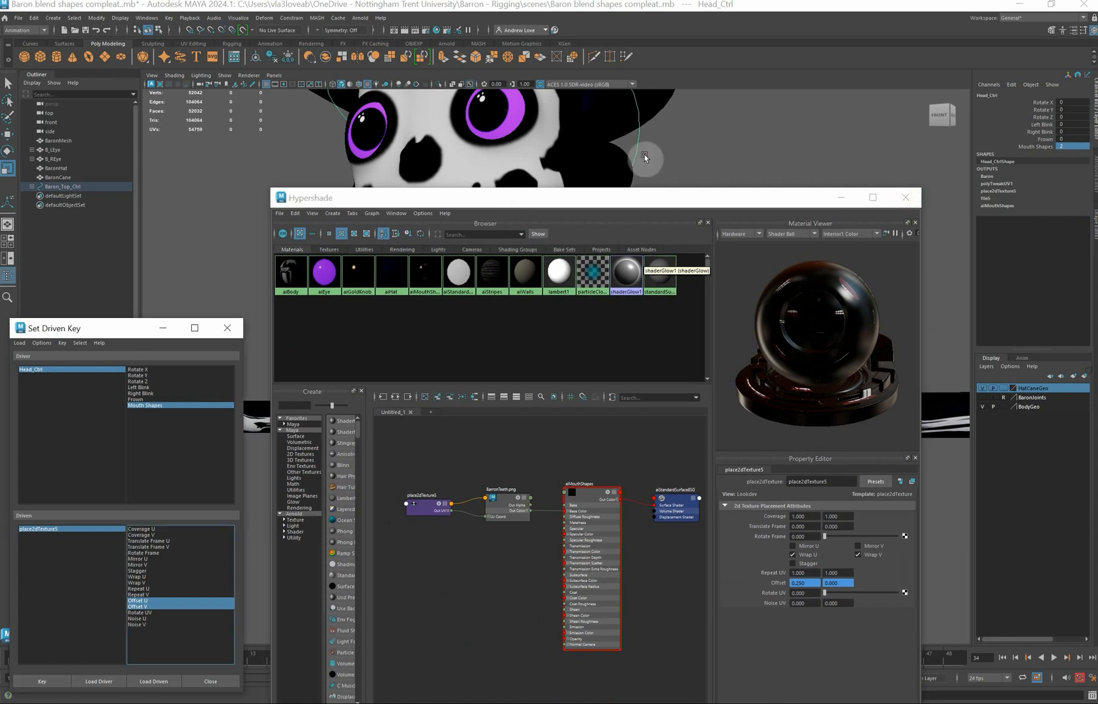
# Set Mouth Shapes to 3 and Offset U to 0.5, check the mouth on the face and key it
pyautogui.click(1071, 146)
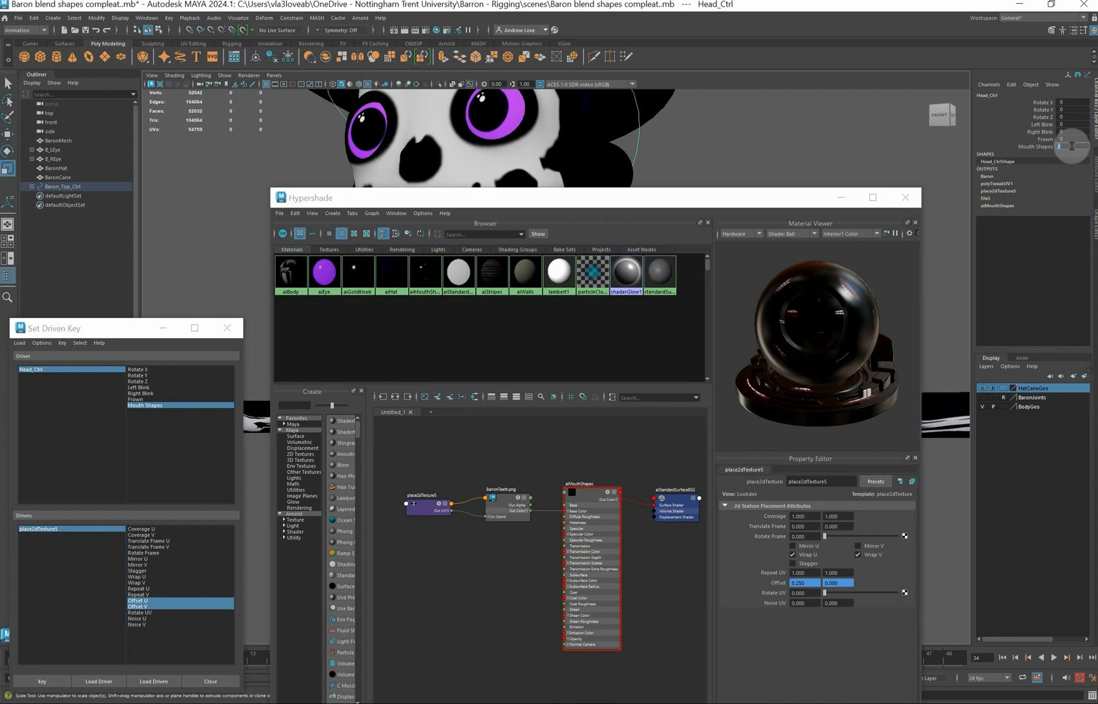
pyautogui.write('3')
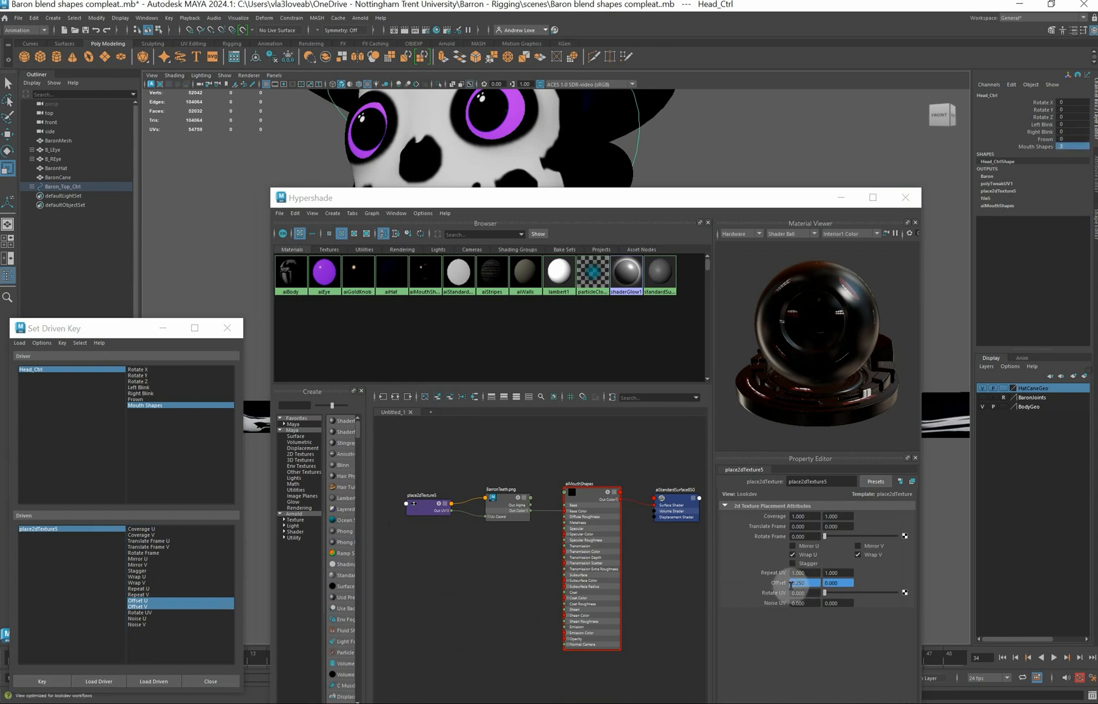
pyautogui.click(797, 584)
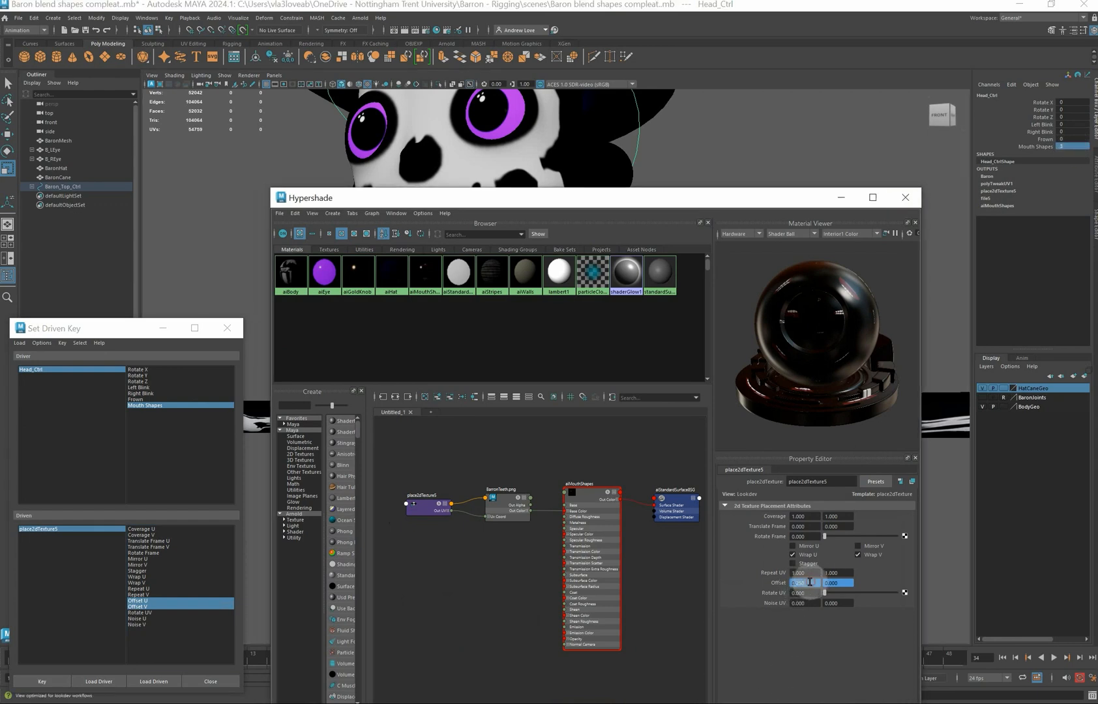
pyautogui.press('Return')
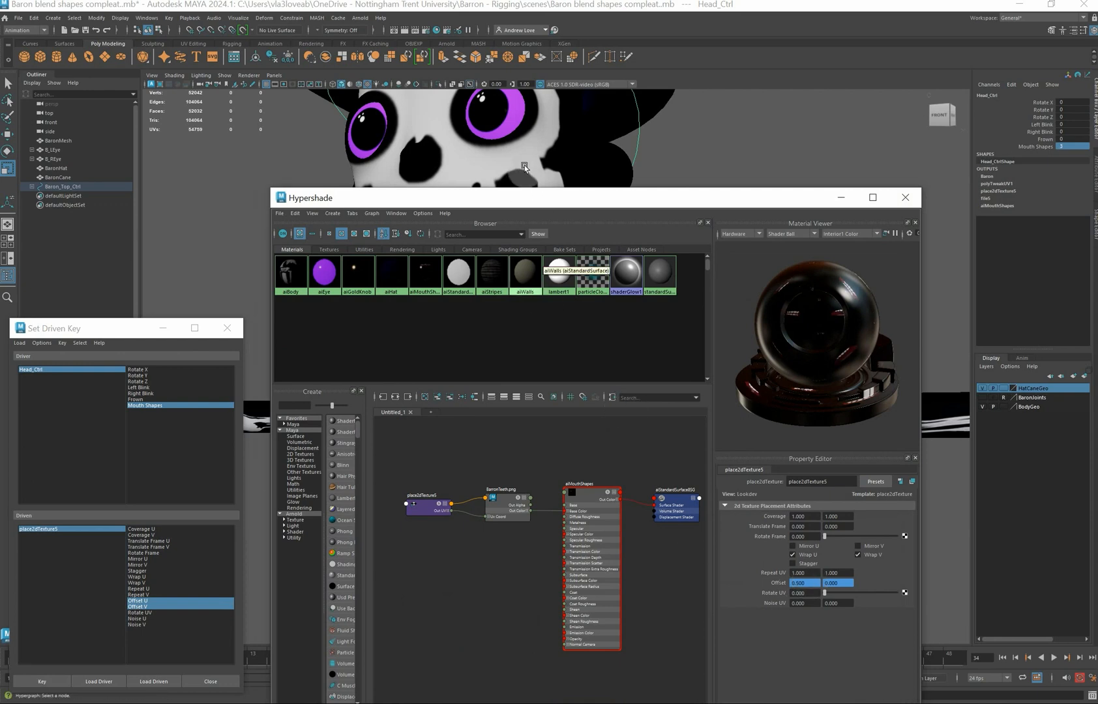
pyautogui.moveTo(532, 204); pyautogui.dragTo(480, 313)
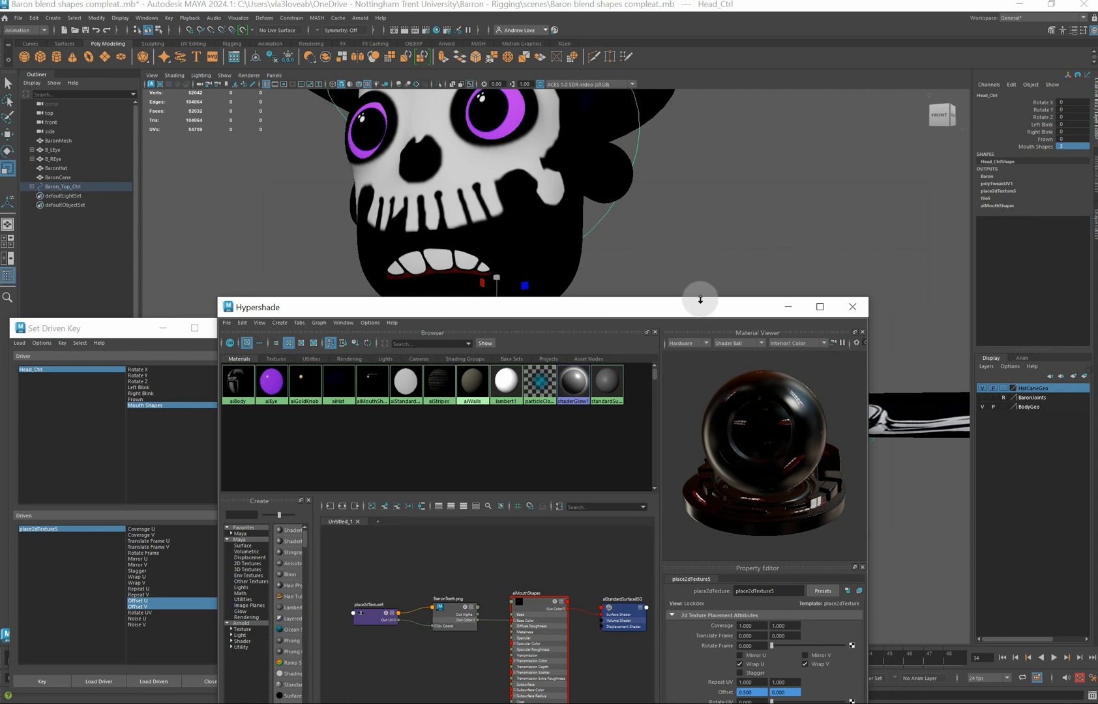
pyautogui.moveTo(694, 306); pyautogui.dragTo(742, 302)
pyautogui.click(42, 681)
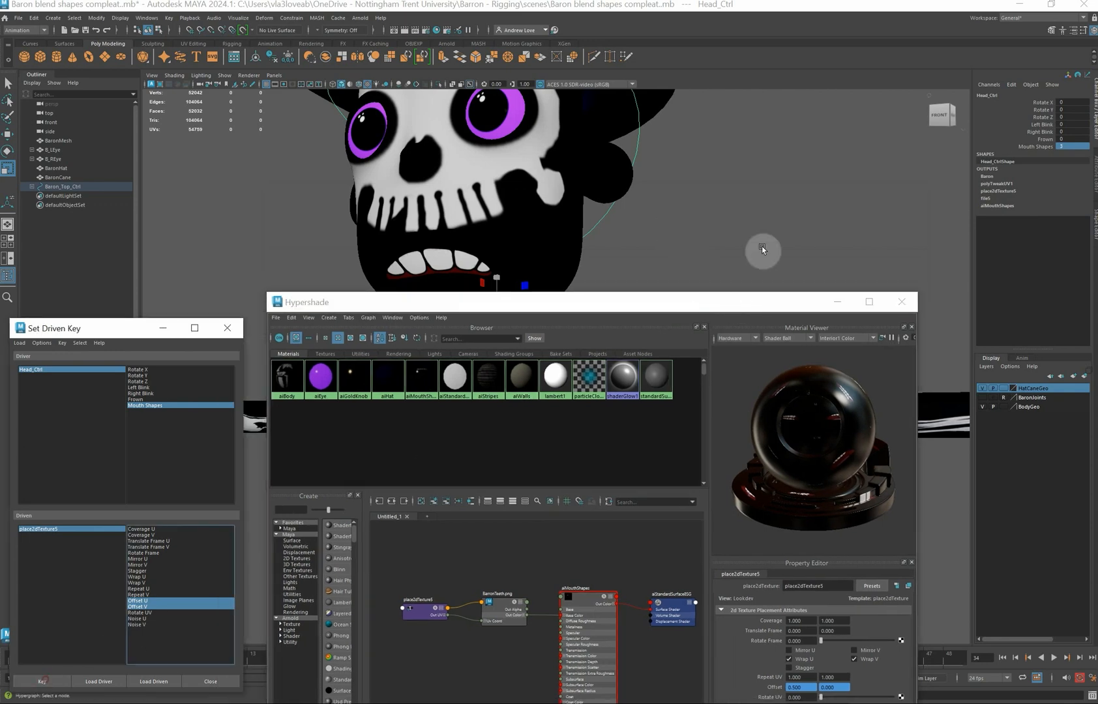
# Set Mouth Shapes to 4 and Offset U to 0.75, and set a driven key for this mouth
pyautogui.click(1069, 147)
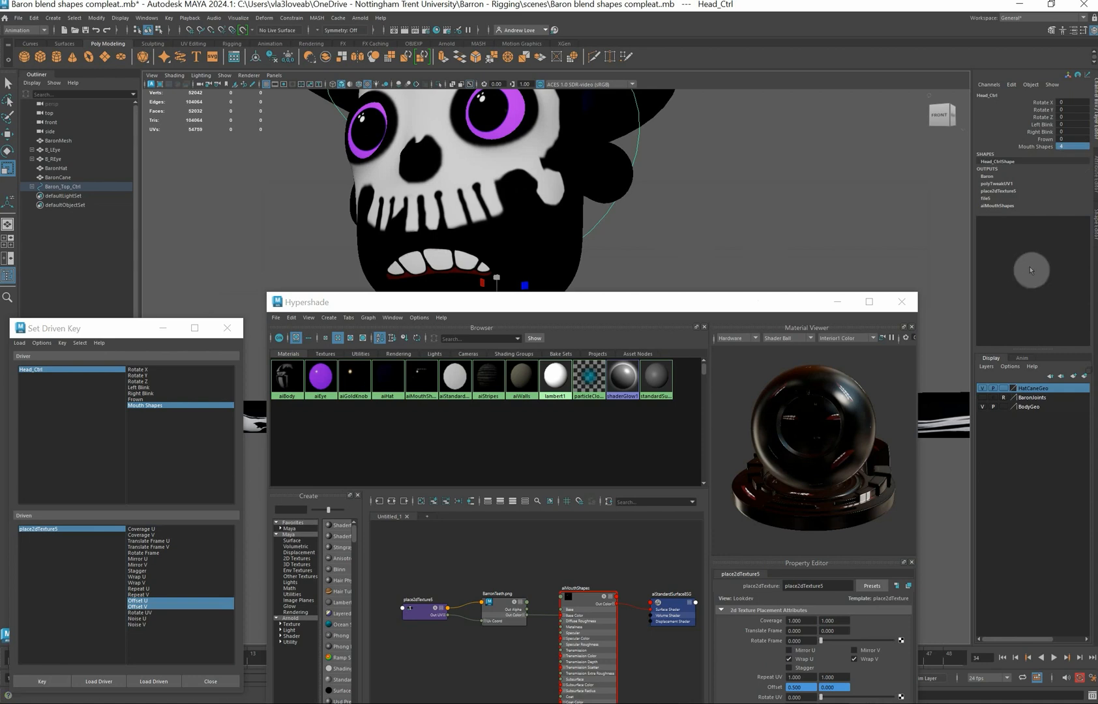
pyautogui.click(796, 688)
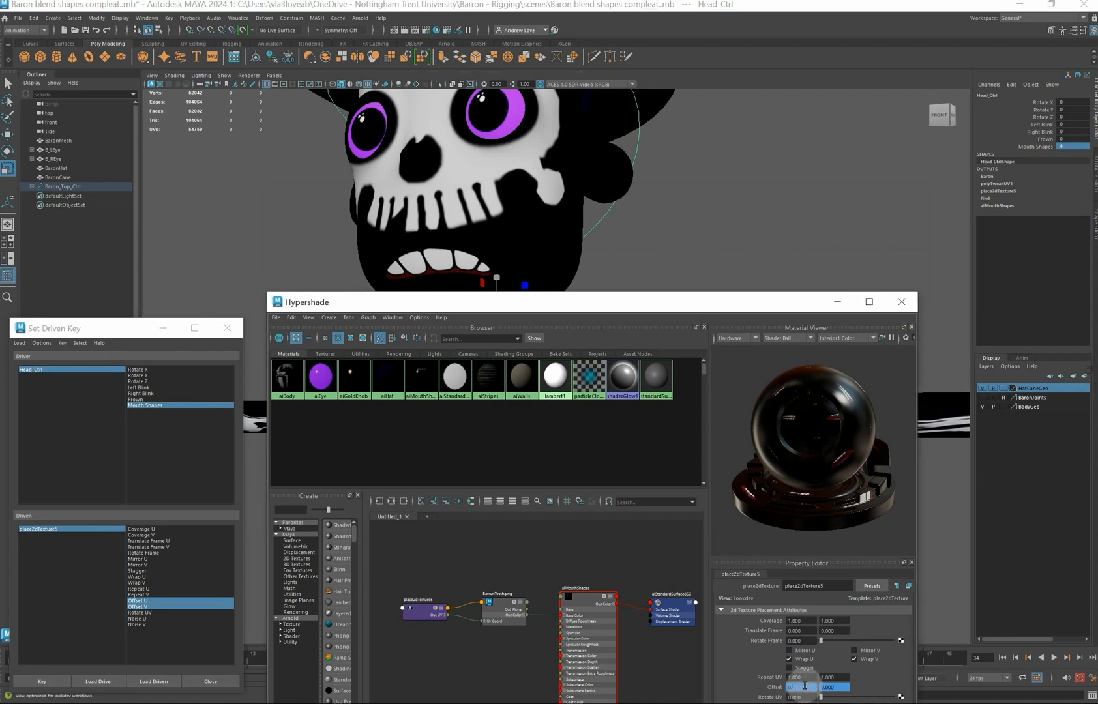
pyautogui.write('0.75')
pyautogui.press('Return')
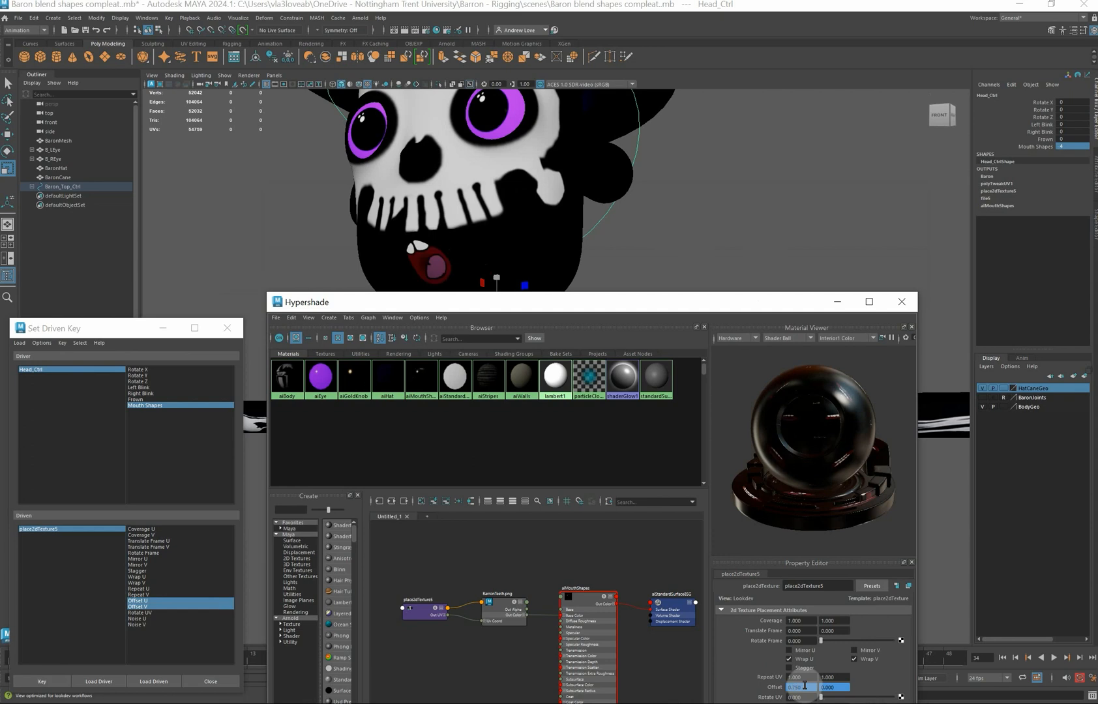
pyautogui.click(41, 682)
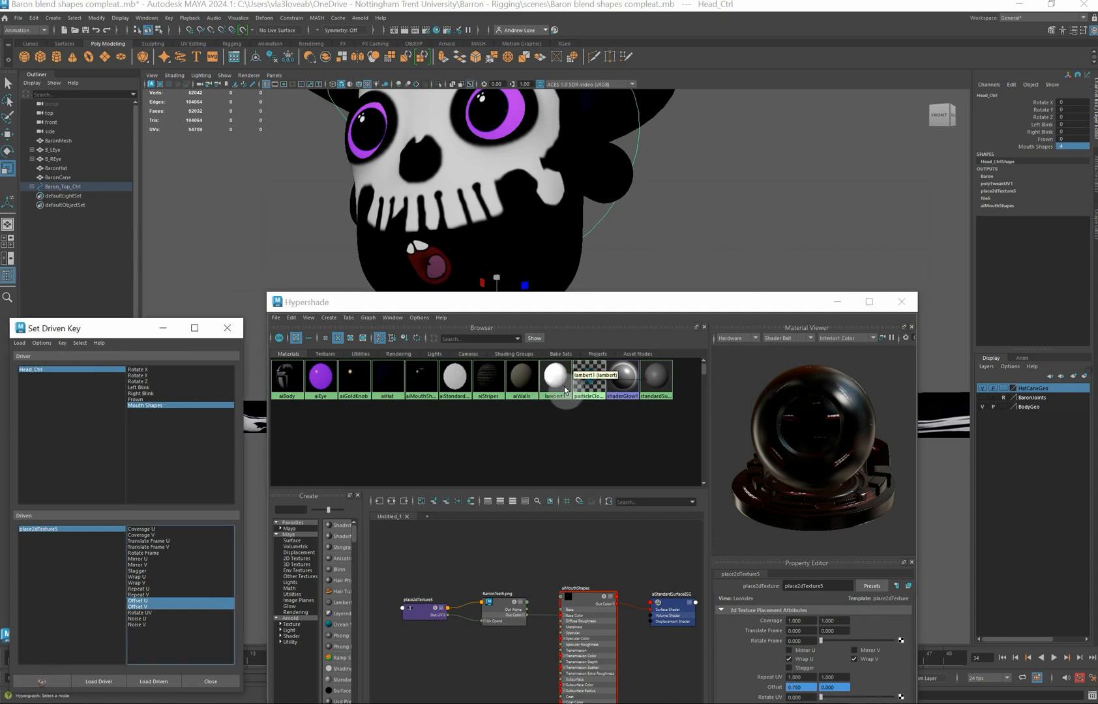
# Set Mouth Shapes to 5 with Offset U at 0 and Offset V at 0.25, and key this combination
pyautogui.click(1038, 147)
pyautogui.moveTo(812, 173); pyautogui.dragTo(1069, 148, button='middle')
pyautogui.click(1066, 148)
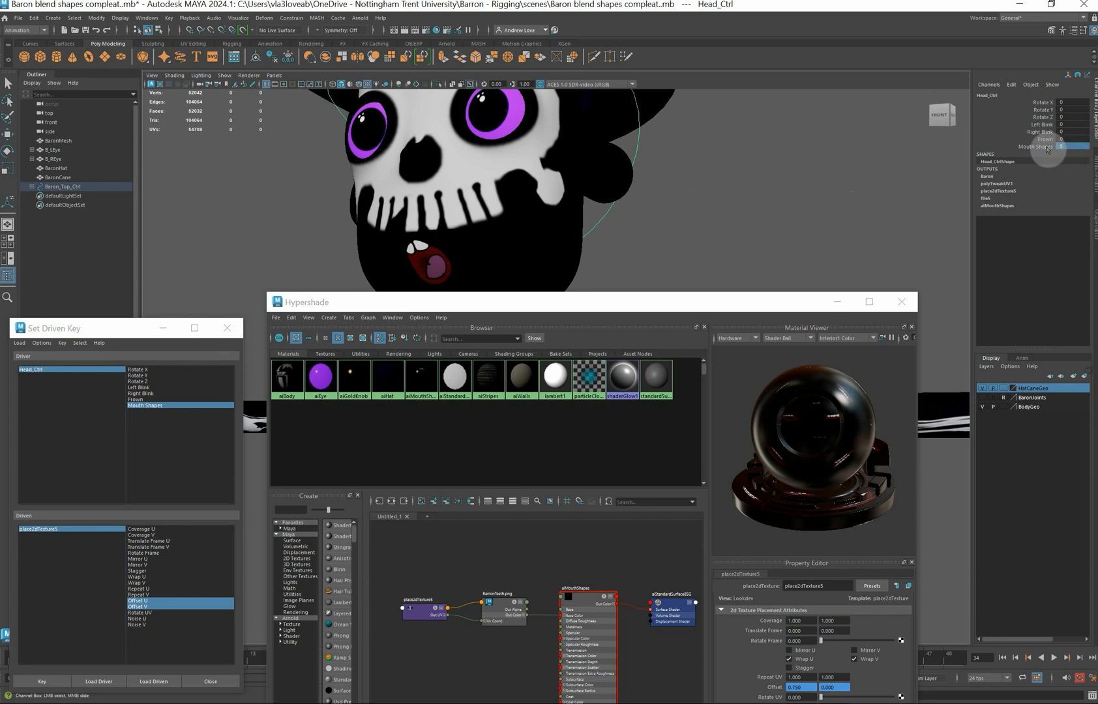
pyautogui.click(809, 689)
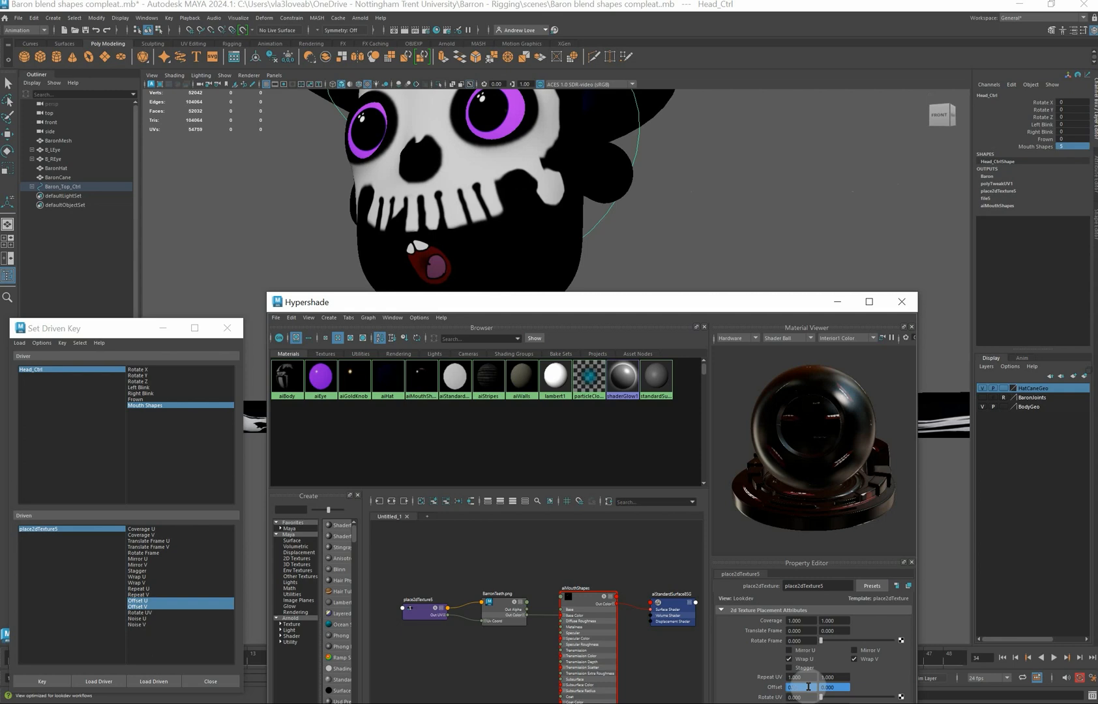
pyautogui.write('0.')
pyautogui.click(837, 688)
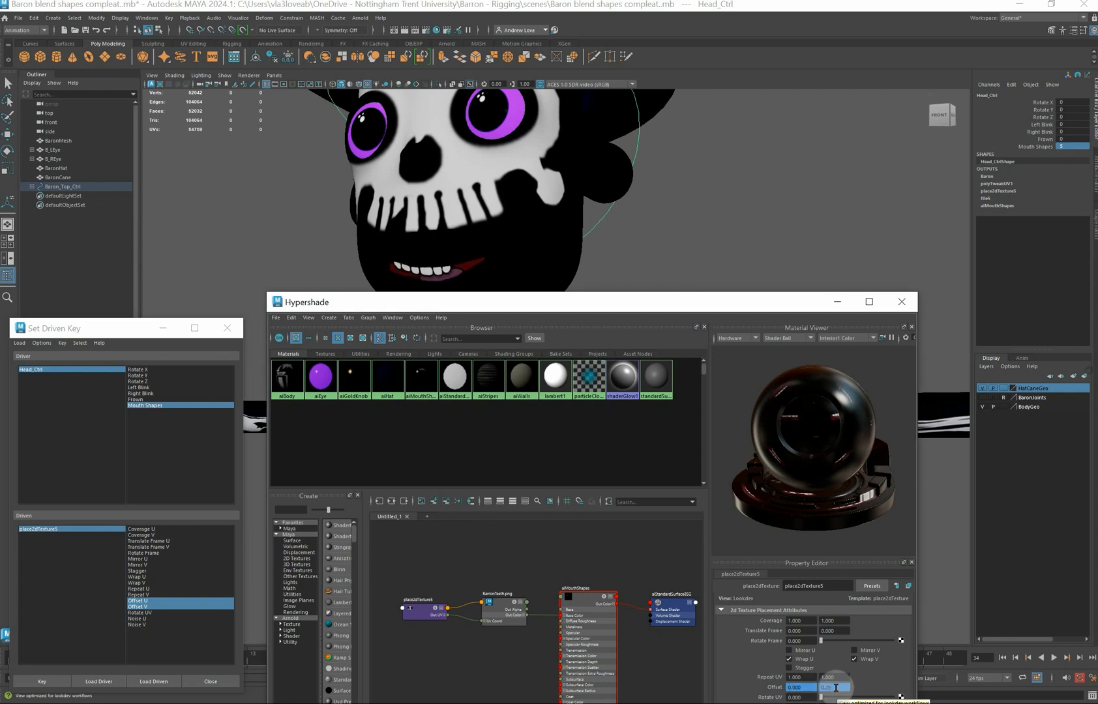
pyautogui.press('Return')
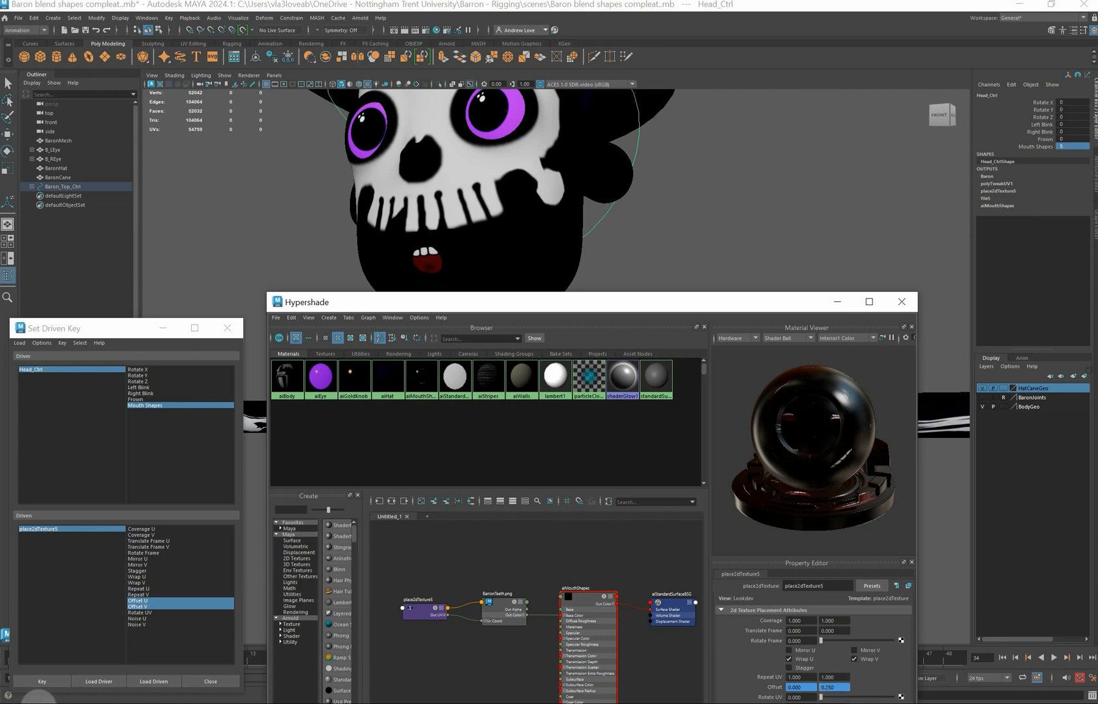
# Set Mouth Shapes to 6 and Offset U to 0.25, and key the sixth mouth shape
pyautogui.click(1069, 148)
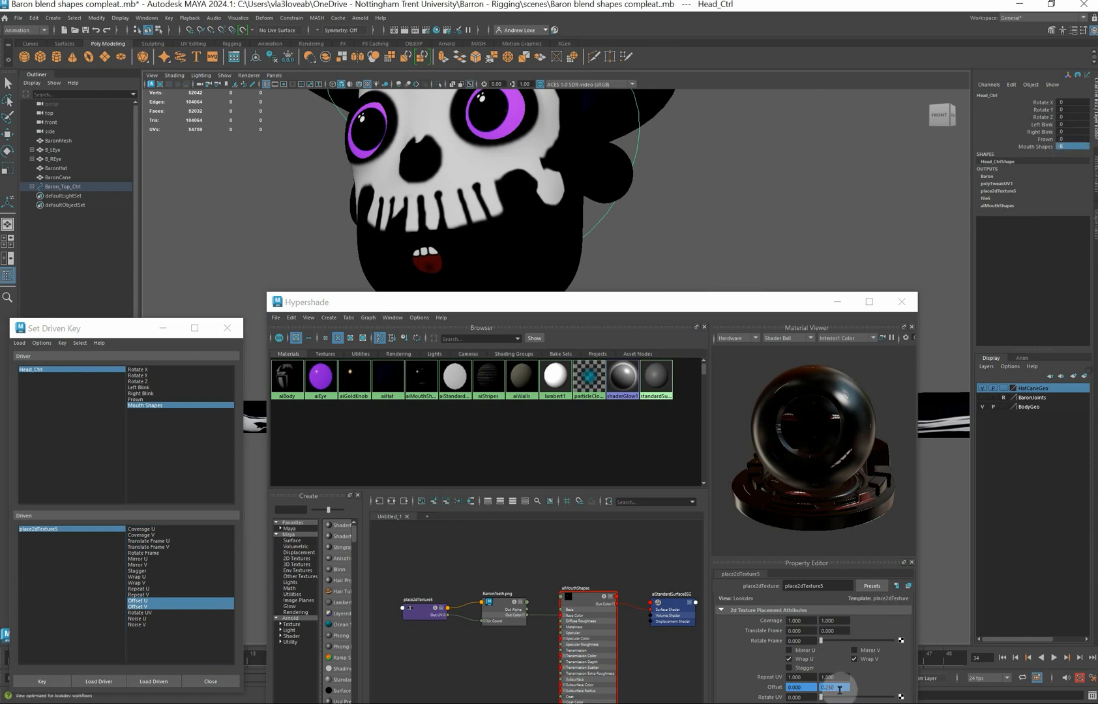
pyautogui.click(796, 687)
pyautogui.moveTo(795, 688); pyautogui.dragTo(816, 688)
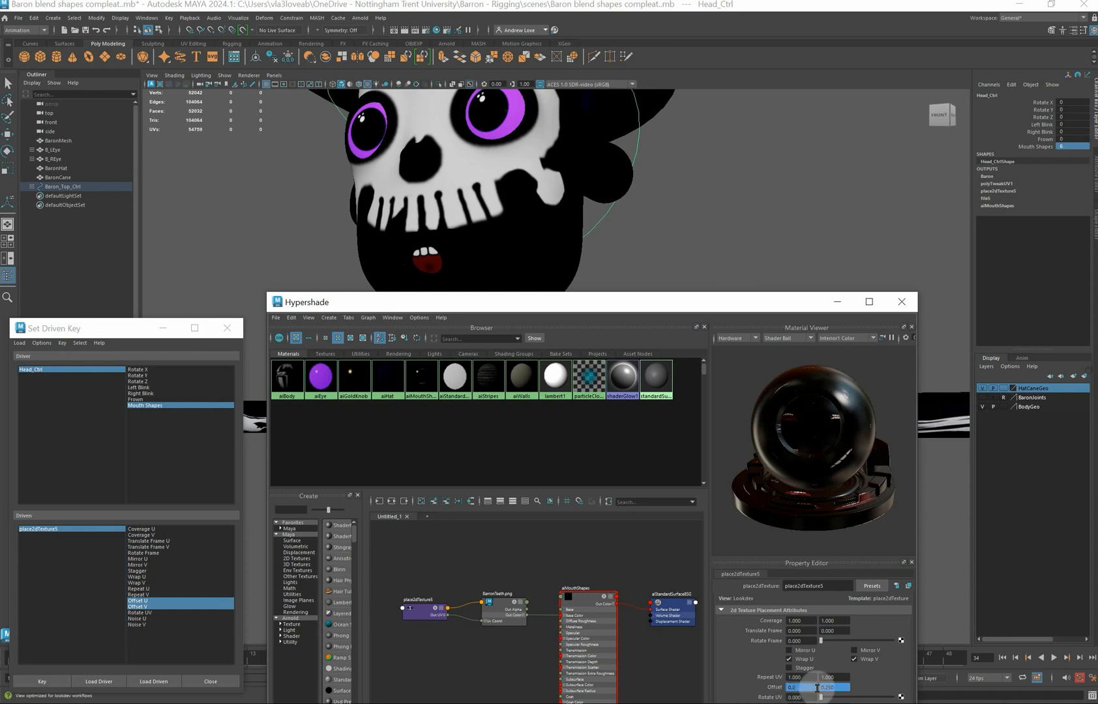
pyautogui.write('5')
pyautogui.press('Return')
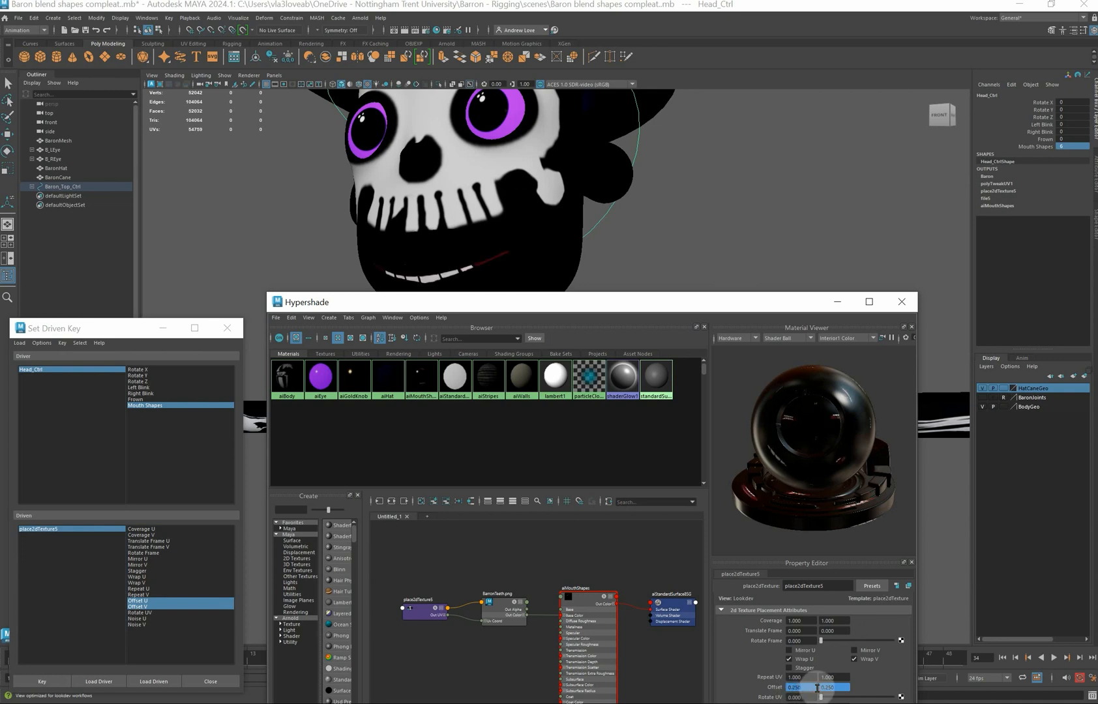
pyautogui.click(41, 681)
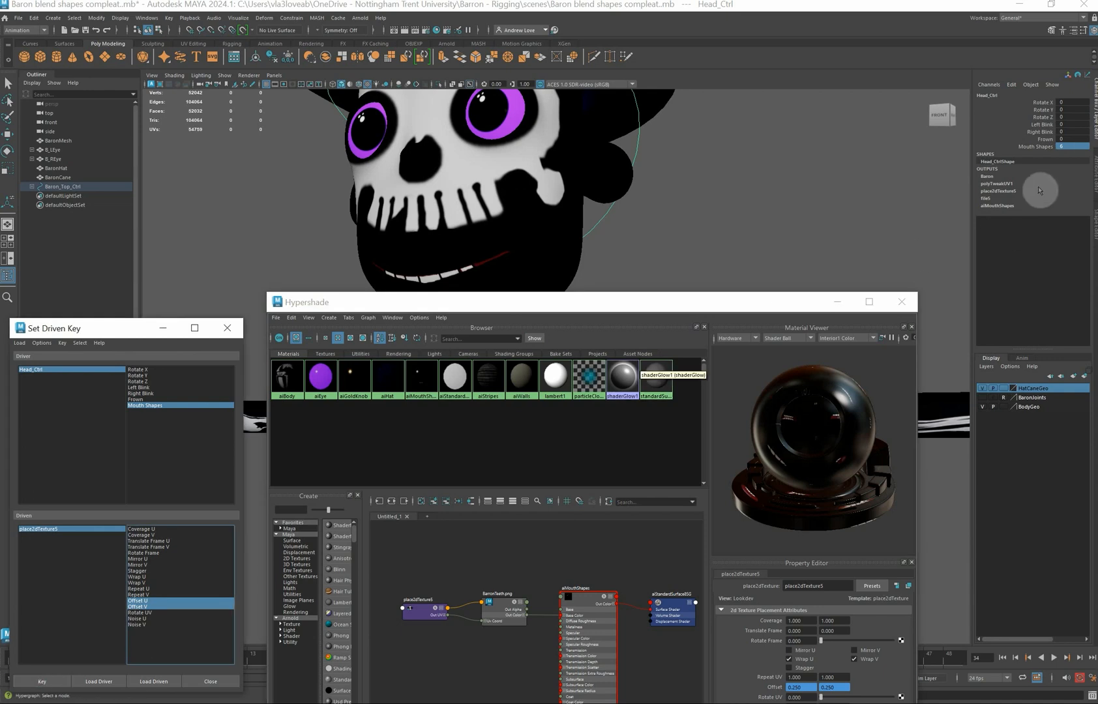
# Set Mouth Shapes to 7 and Offset U to 0.5, and set a driven key for the seventh mouth
pyautogui.click(1079, 149)
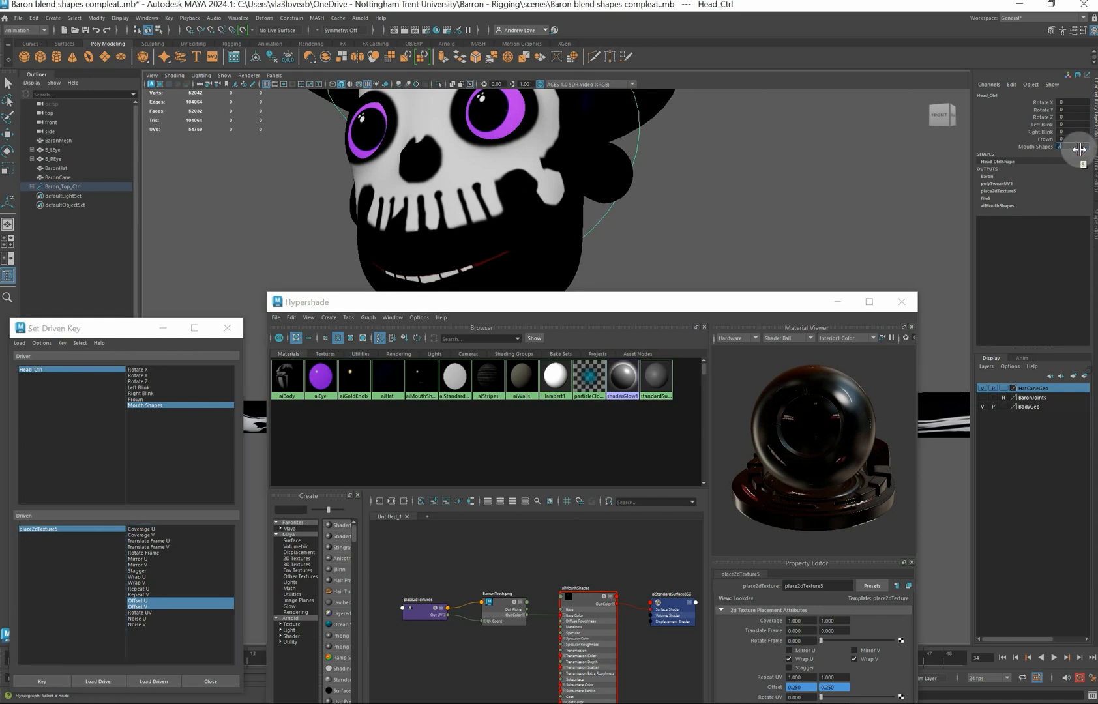
pyautogui.click(793, 689)
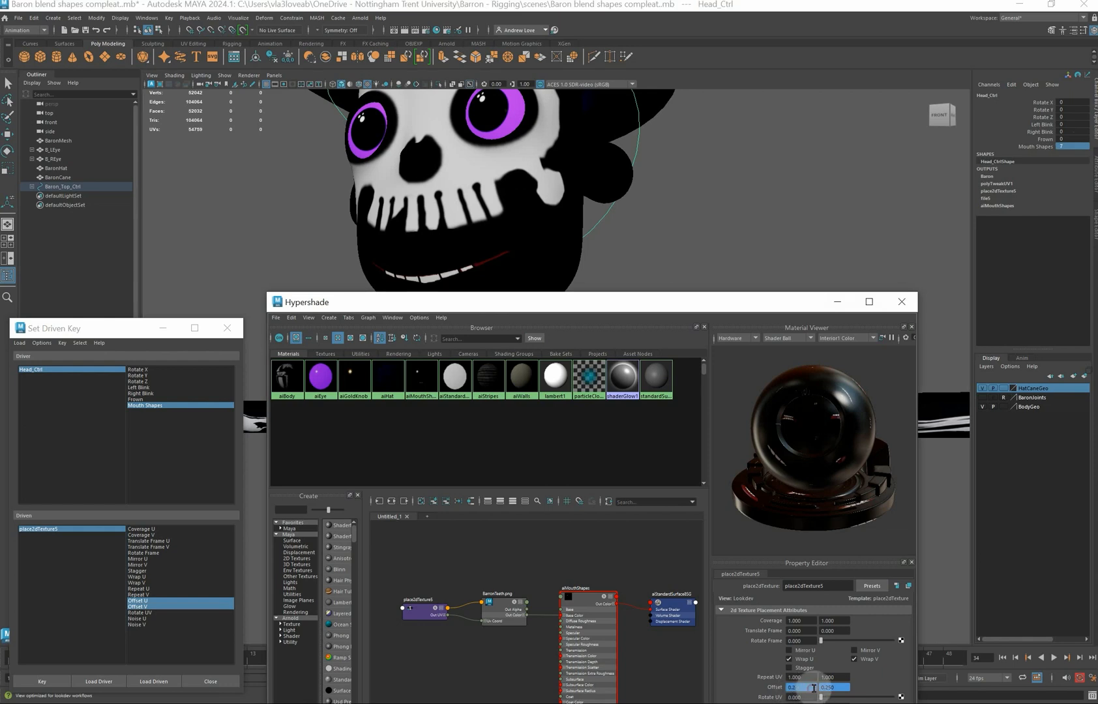
pyautogui.write('0.5')
pyautogui.press('Return')
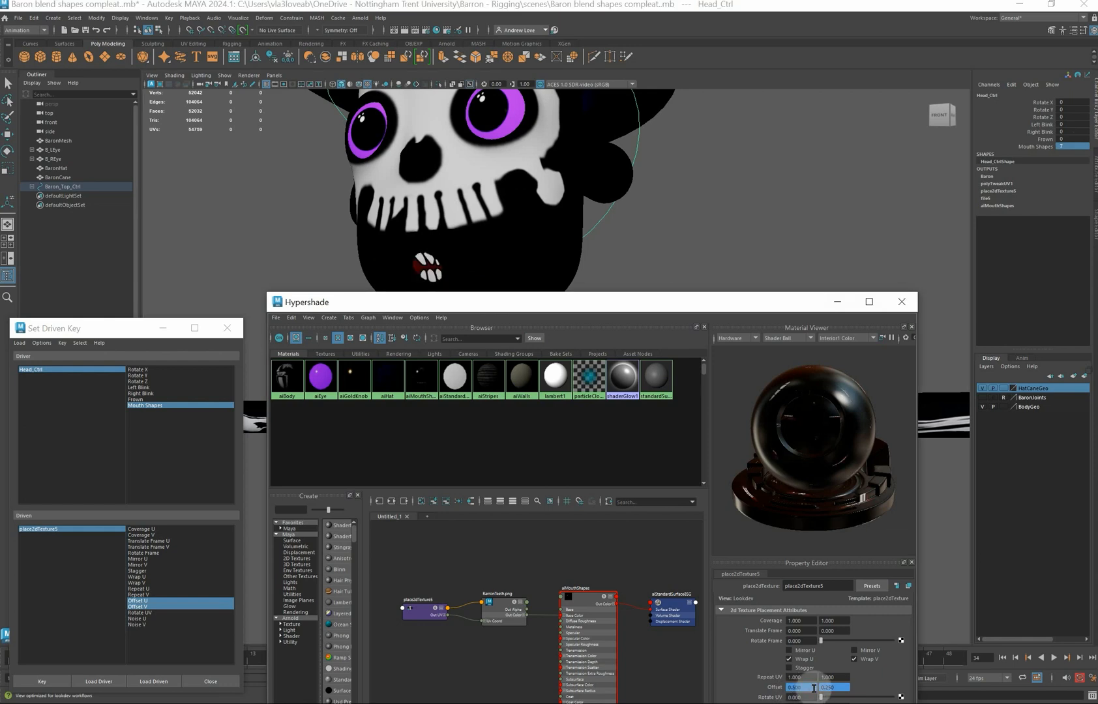
pyautogui.click(42, 681)
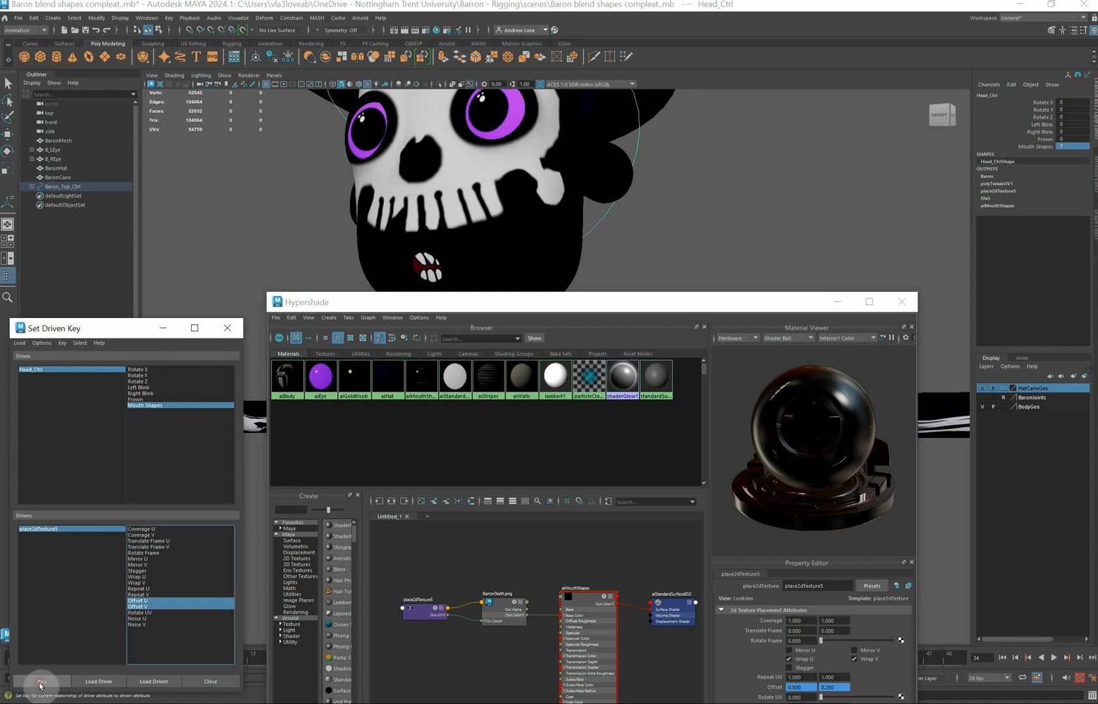
# Set Mouth Shapes to 8 and Offset U to 0.75, and key the eighth mouth shape
pyautogui.click(1074, 147)
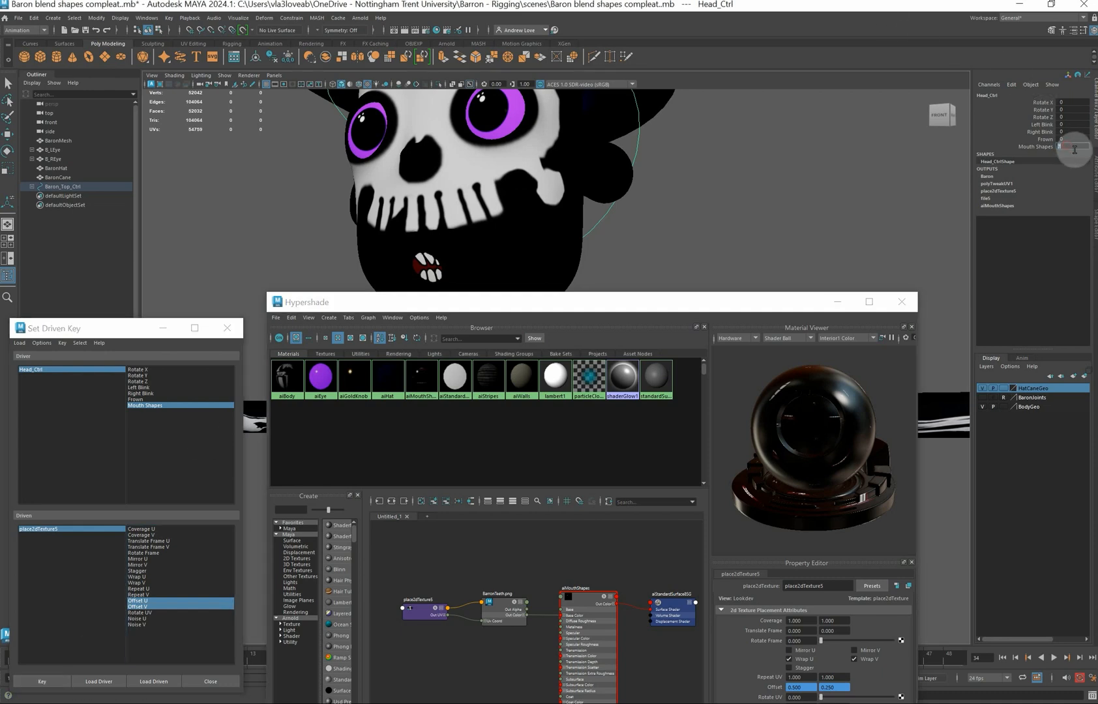
pyautogui.write('8')
pyautogui.press('Return')
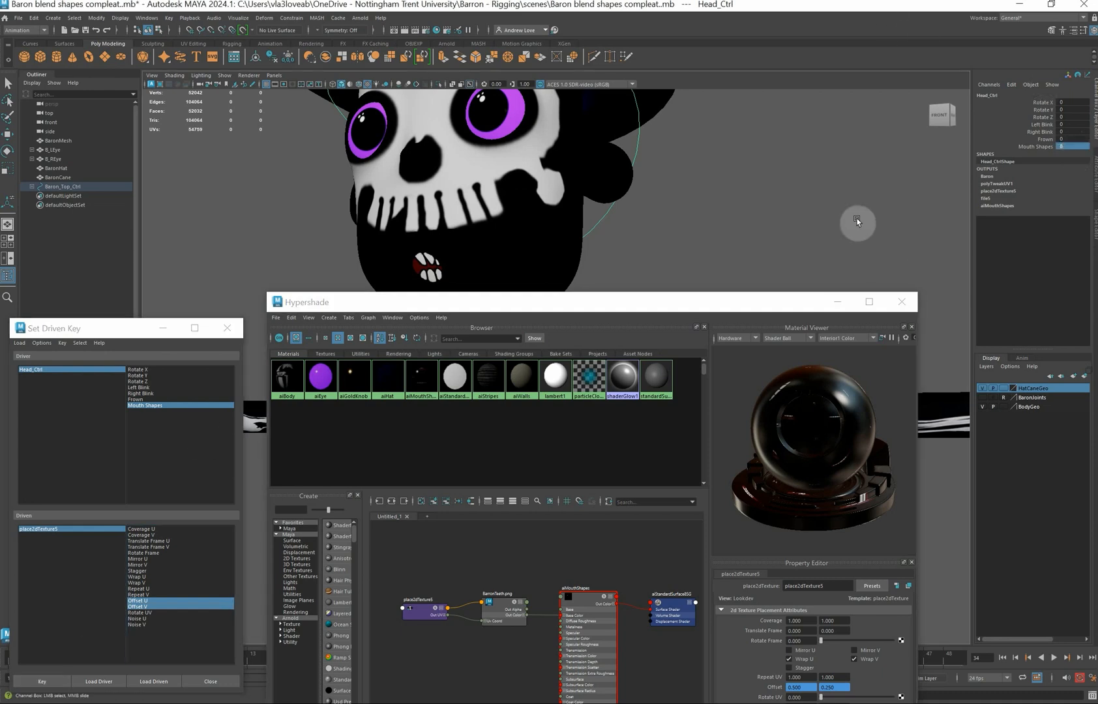
pyautogui.click(794, 688)
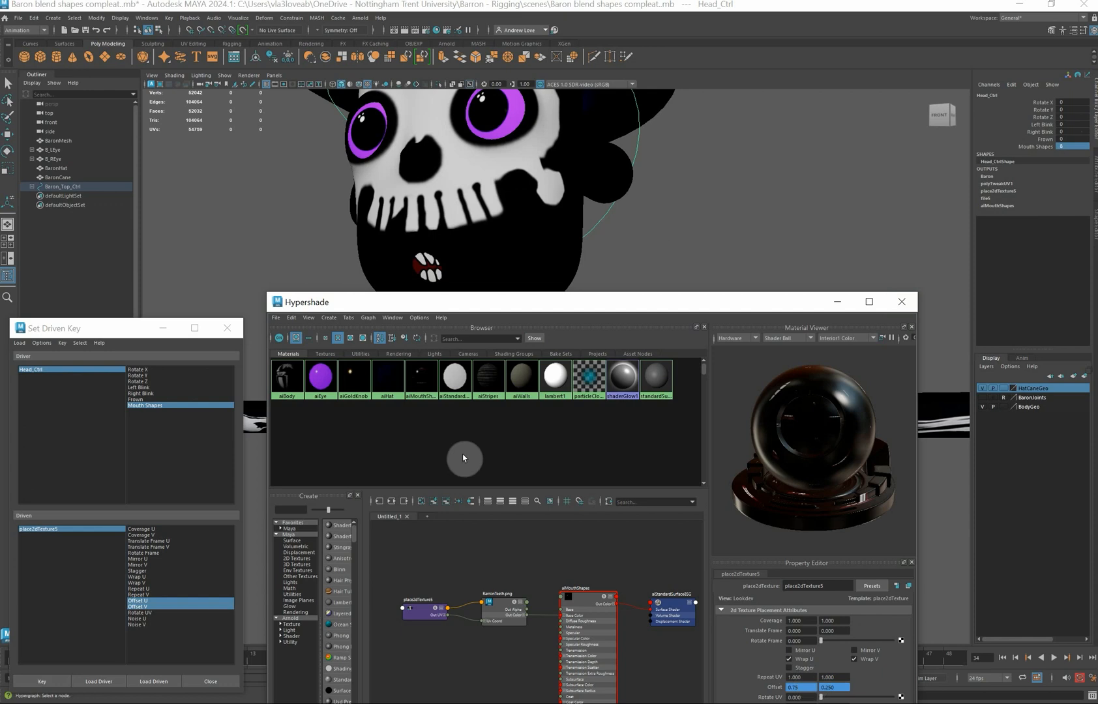
pyautogui.click(51, 683)
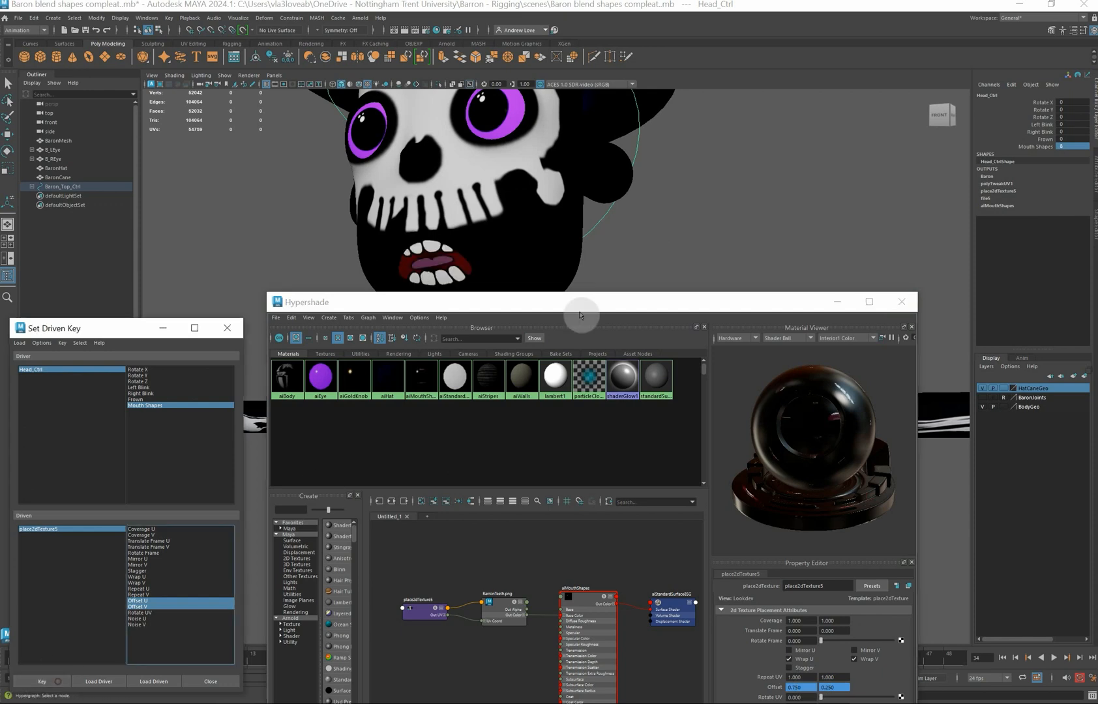
# Set Mouth Shapes to 9 with Offset U at 0 and Offset V at 0.5, and key this combination
pyautogui.click(1029, 146)
pyautogui.moveTo(884, 191); pyautogui.dragTo(842, 188, button='middle')
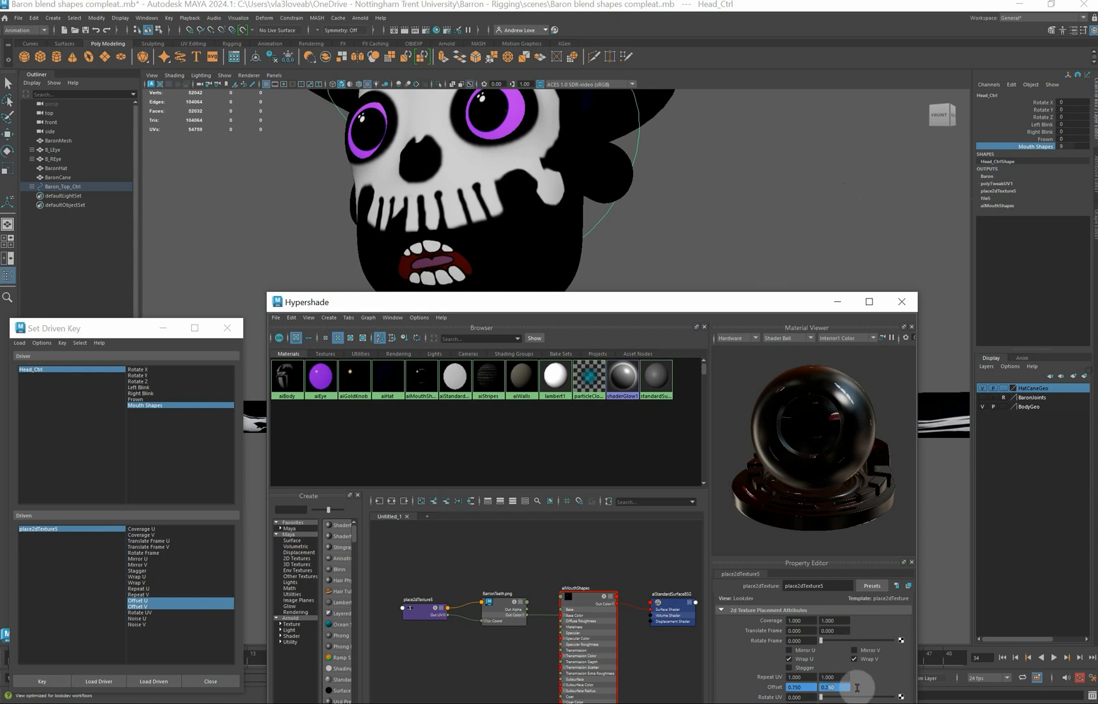
pyautogui.write('5')
pyautogui.press('Return')
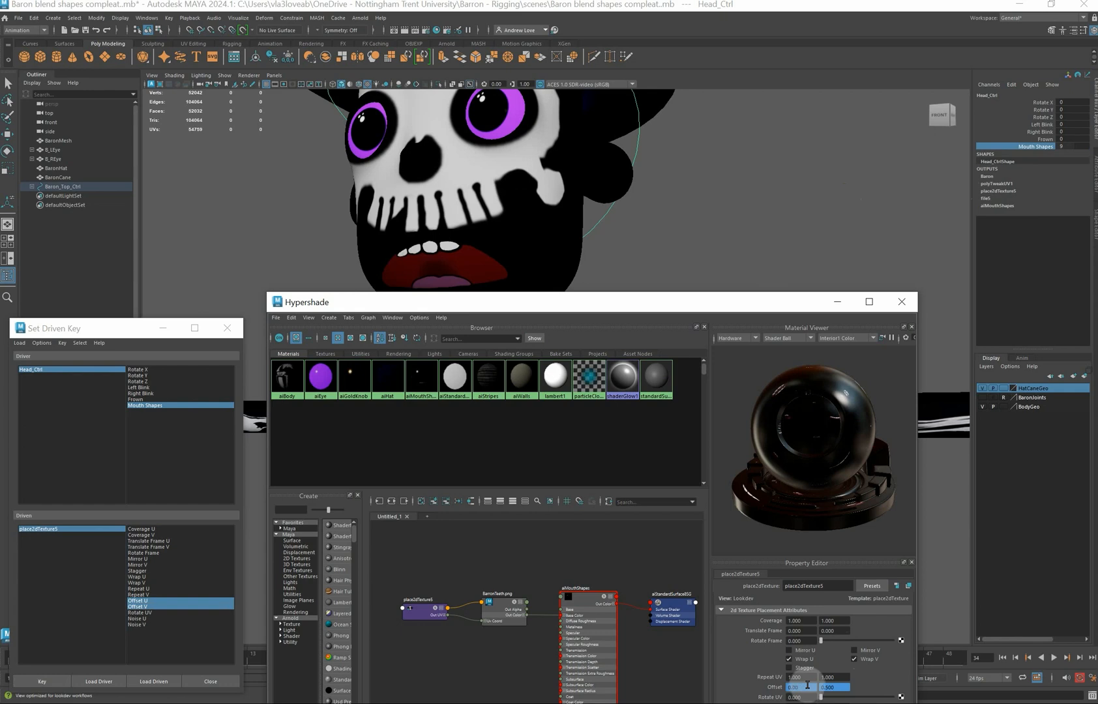
pyautogui.click(808, 684)
pyautogui.write('0.00')
pyautogui.press('Return')
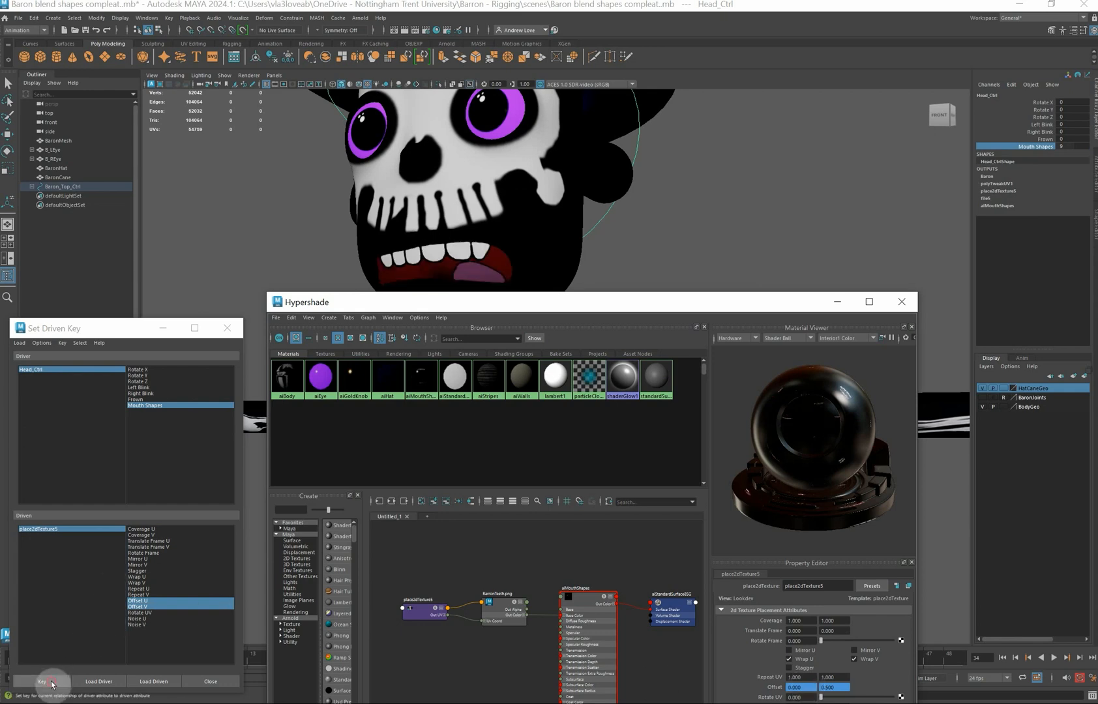
pyautogui.click(52, 684)
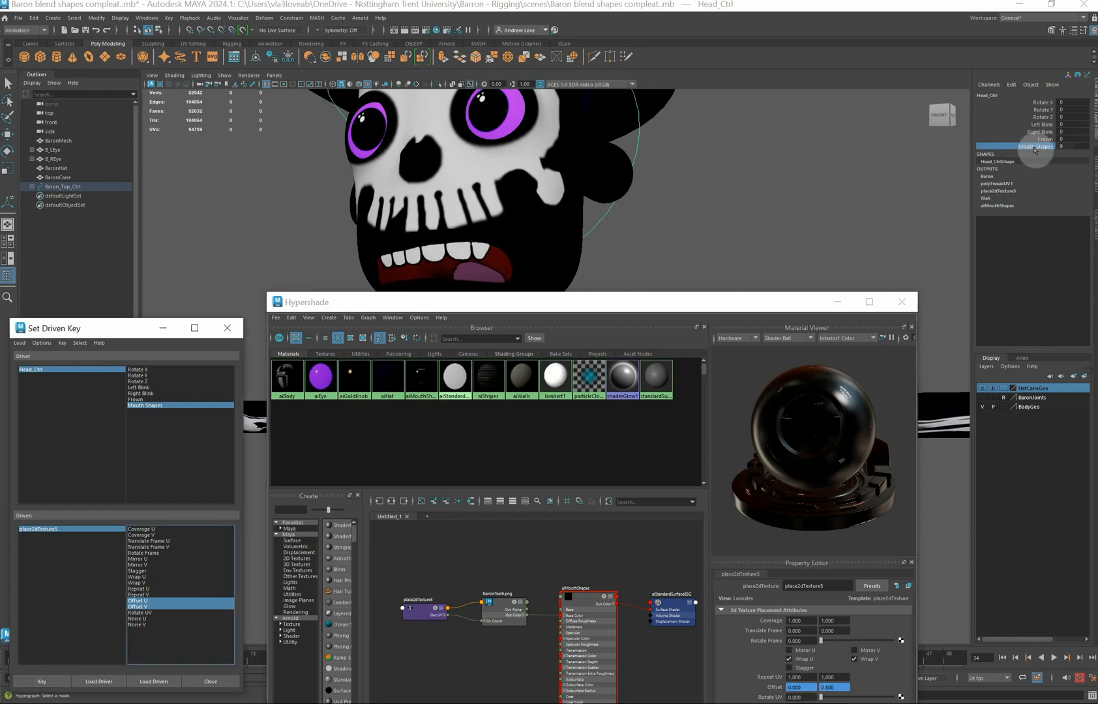
# Set Mouth Shapes to 10 and Offset U to 0.25, and set a driven key for the tenth mouth
pyautogui.click(1069, 144)
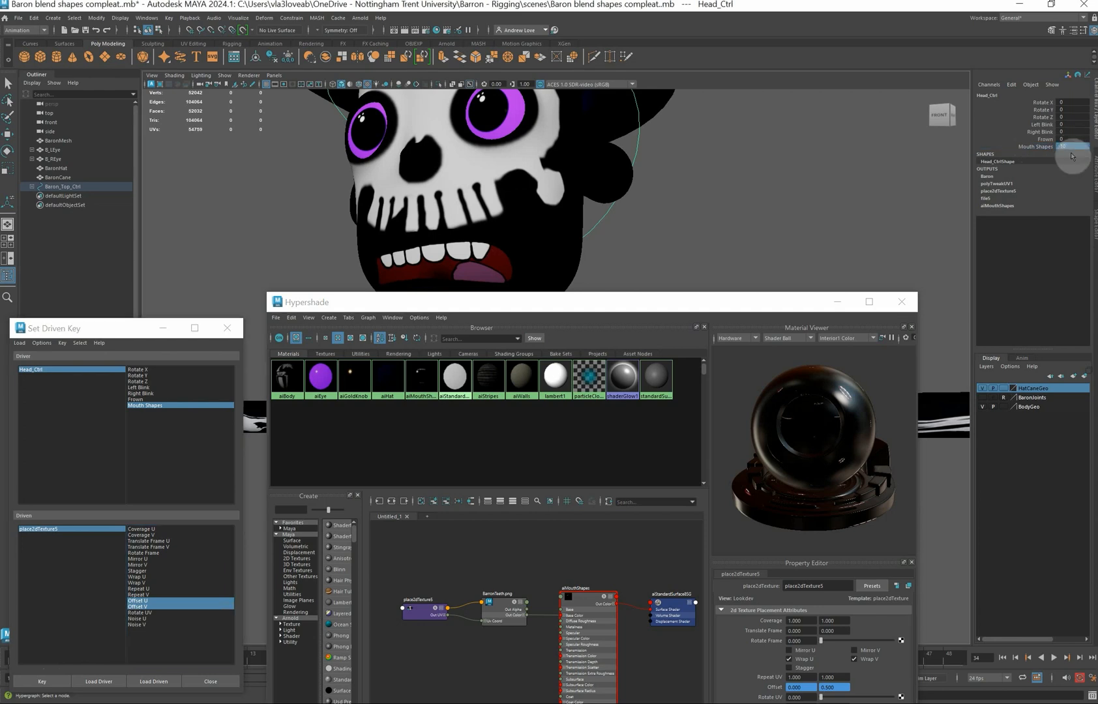
pyautogui.press('Return')
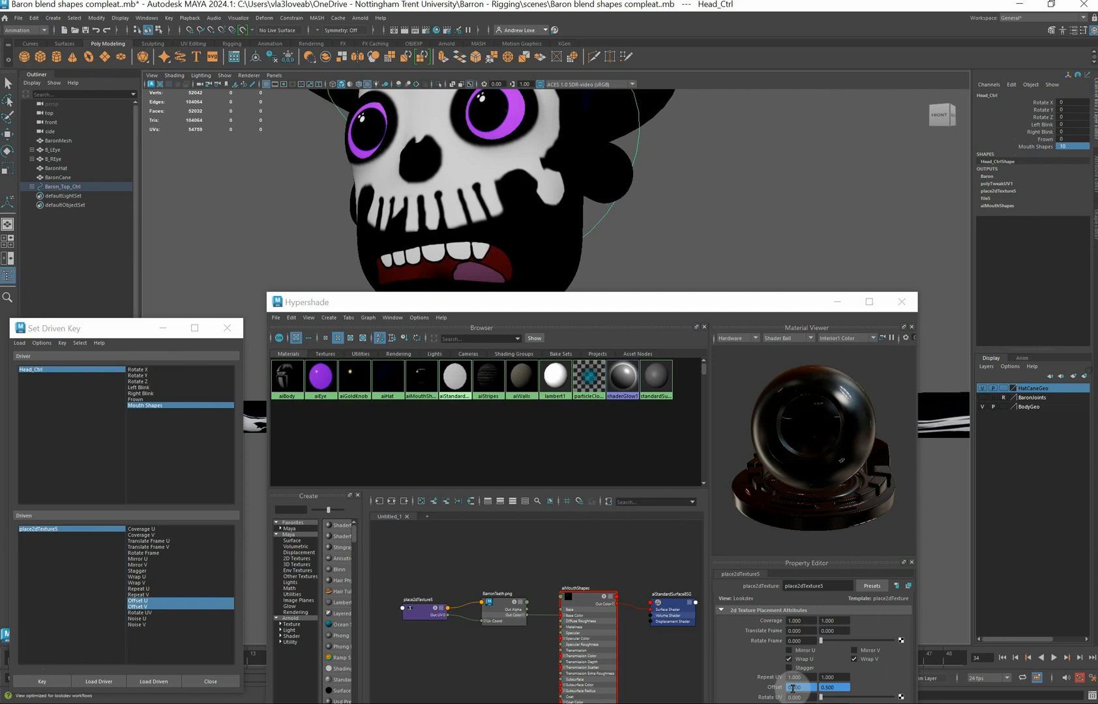
pyautogui.moveTo(793, 687); pyautogui.dragTo(804, 686)
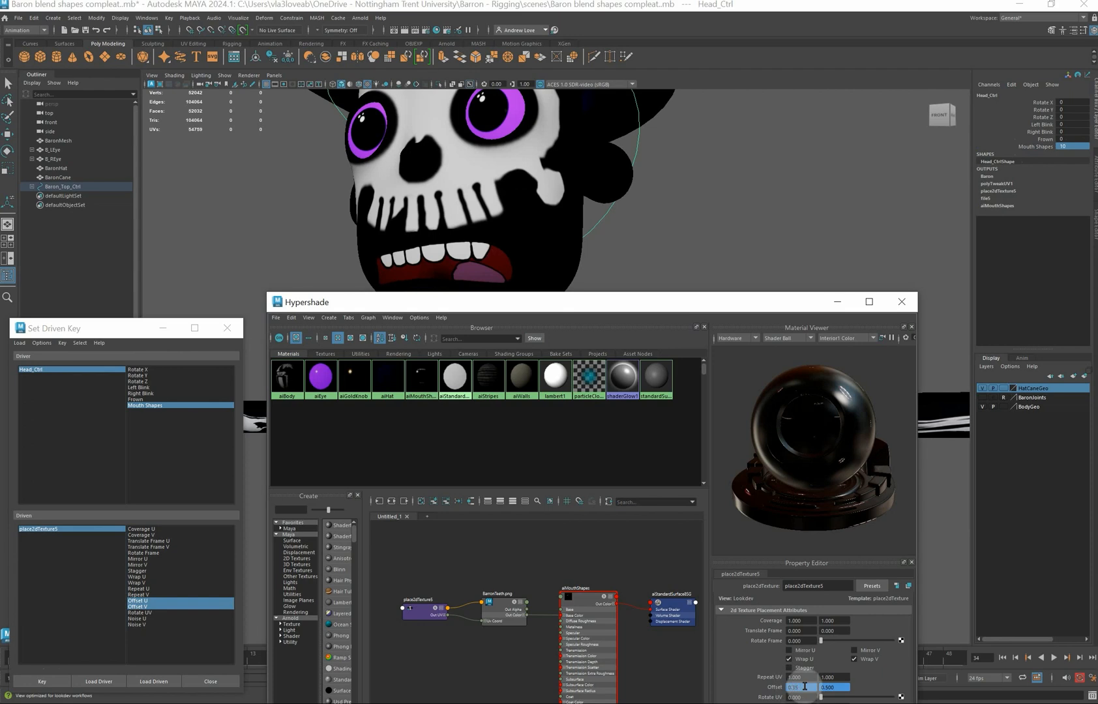
pyautogui.press('Return')
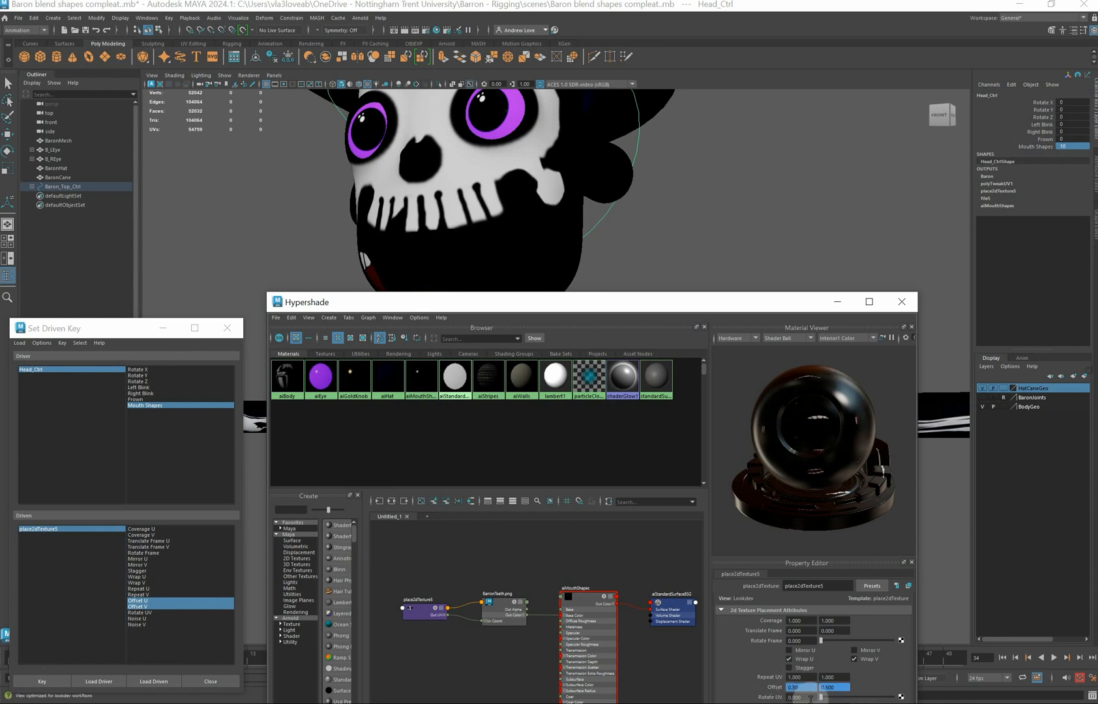
pyautogui.write('2')
pyautogui.press('Return')
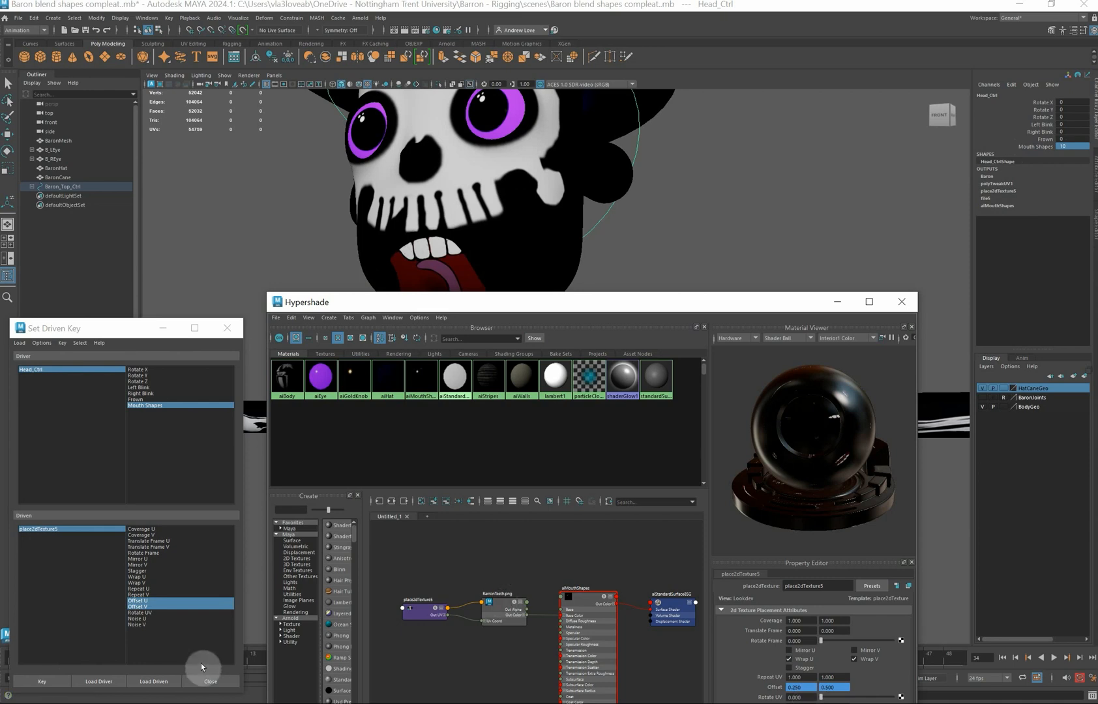
pyautogui.click(49, 682)
# Set Mouth Shapes to 11 and Offset U to 0.5, uncover the mouth on the face and key it
pyautogui.moveTo(502, 305); pyautogui.dragTo(511, 265)
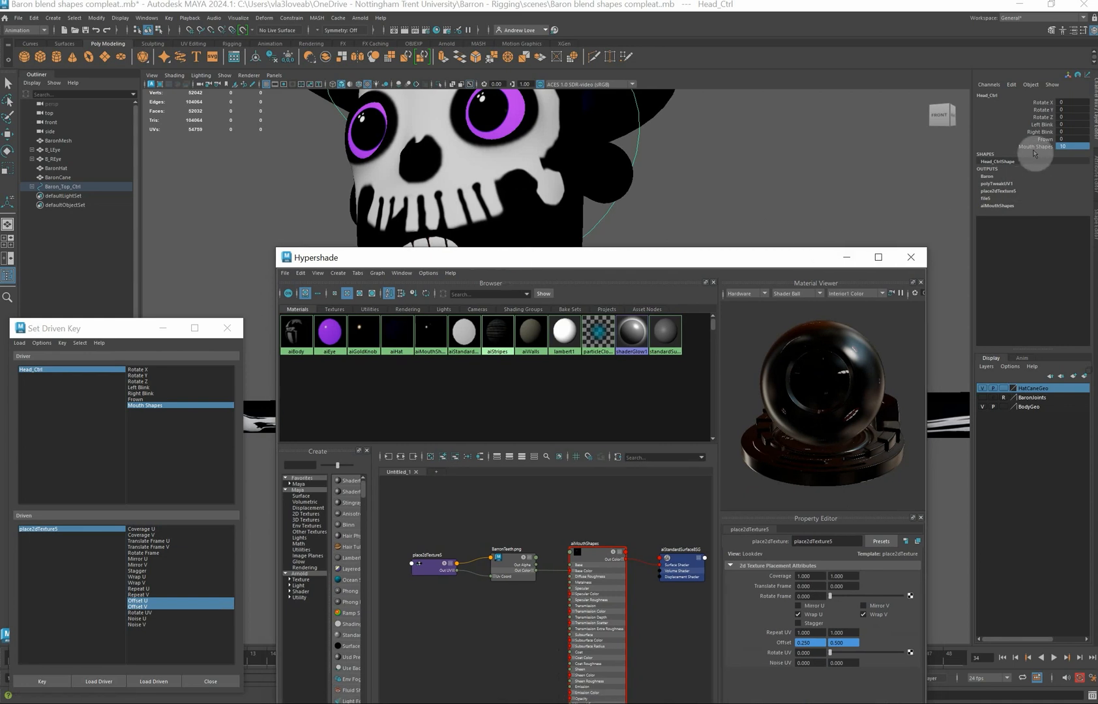
pyautogui.click(1072, 146)
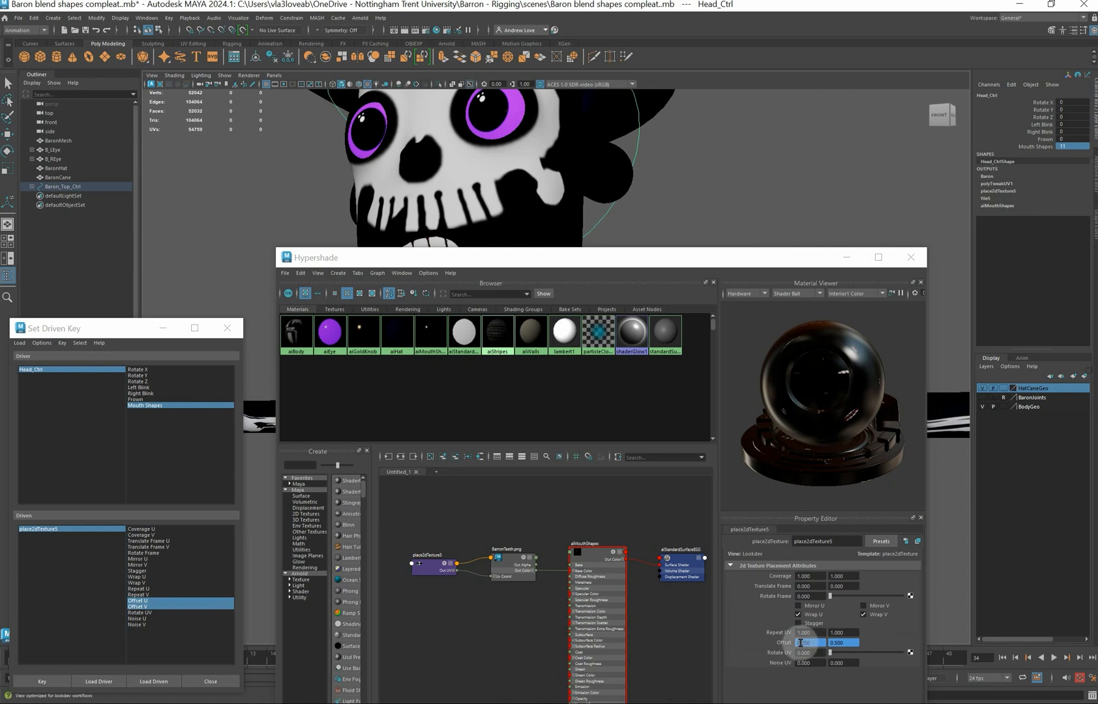
pyautogui.moveTo(801, 643); pyautogui.dragTo(814, 643)
pyautogui.write('0.5')
pyautogui.press('Return')
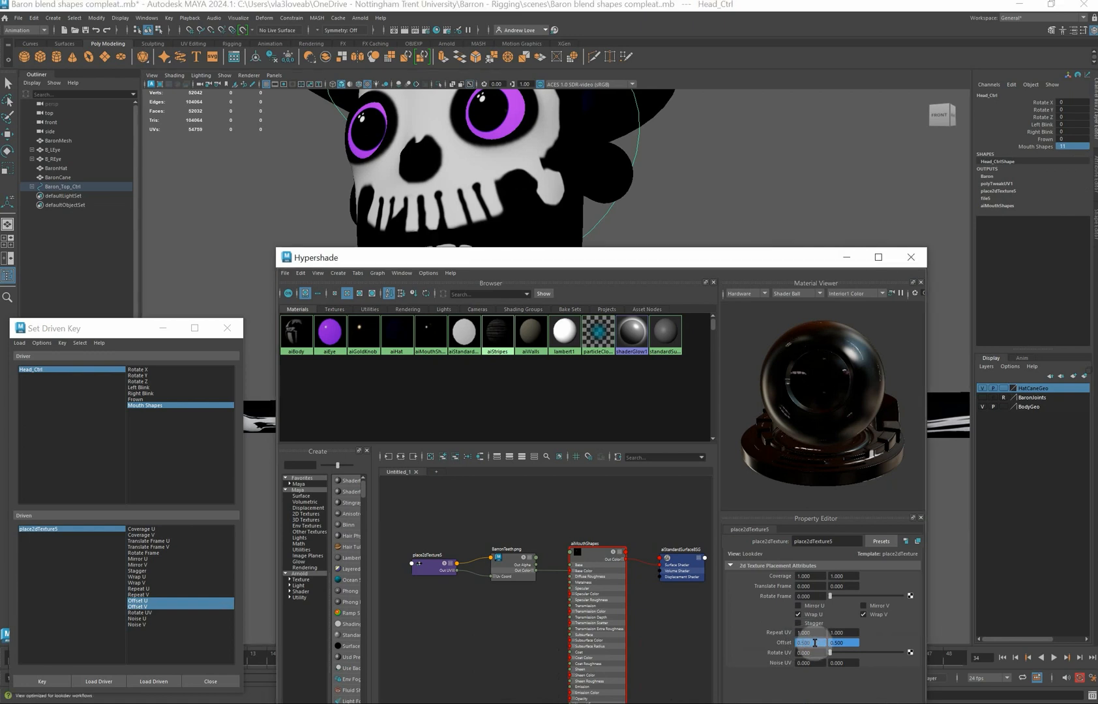
pyautogui.click(630, 261)
pyautogui.moveTo(635, 293); pyautogui.dragTo(637, 301)
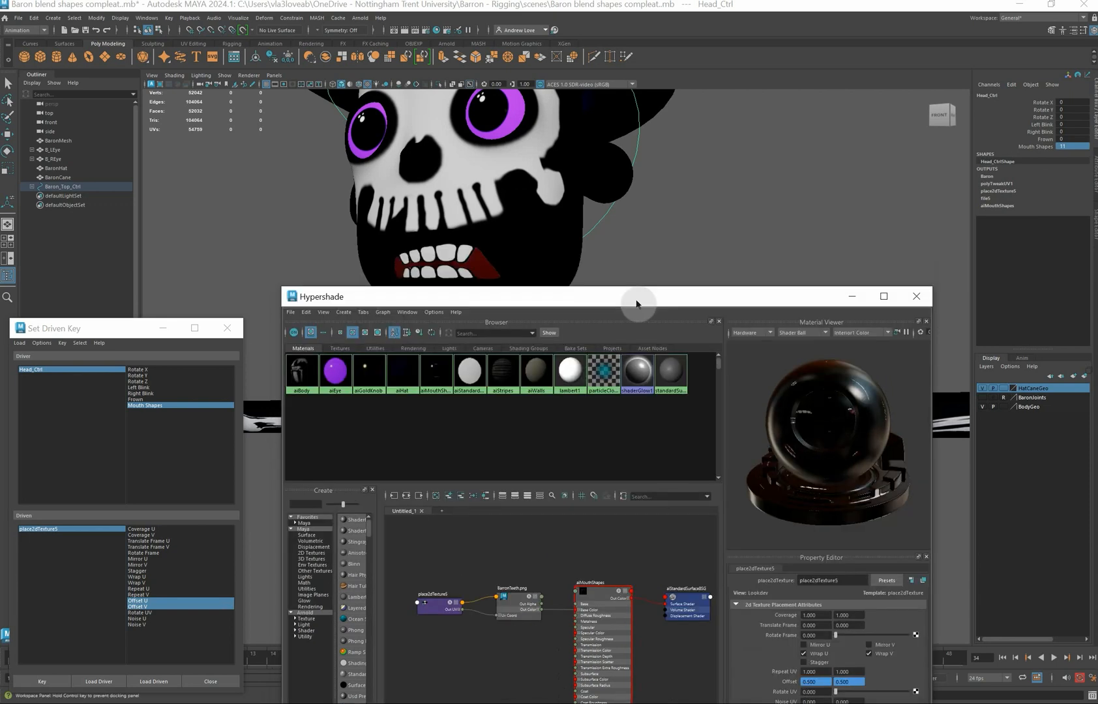
pyautogui.click(43, 681)
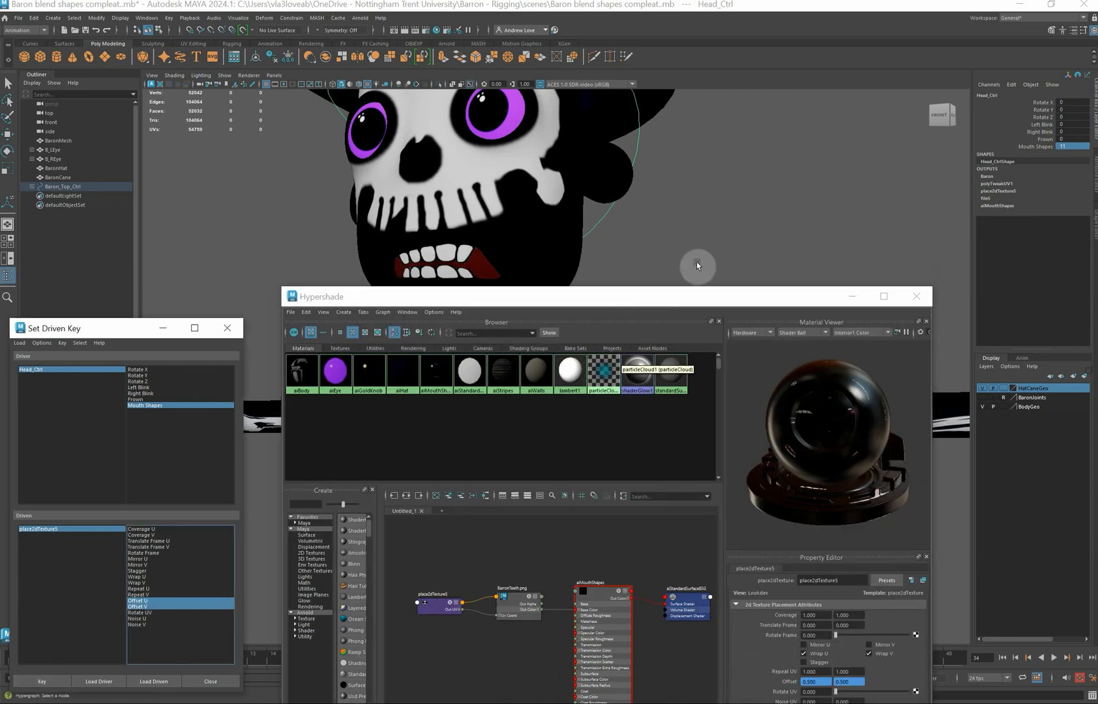
# Key Mouth Shapes 12 with Offset U at 0.75, and view the whole mouth on the face
pyautogui.click(1067, 148)
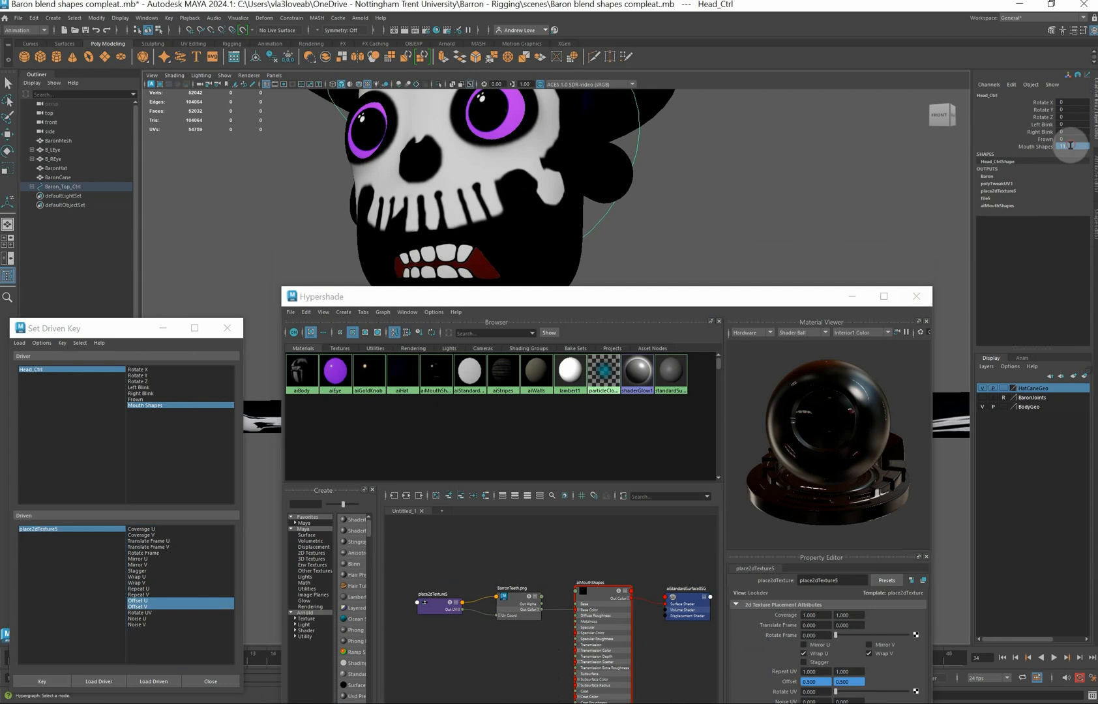
pyautogui.write('12')
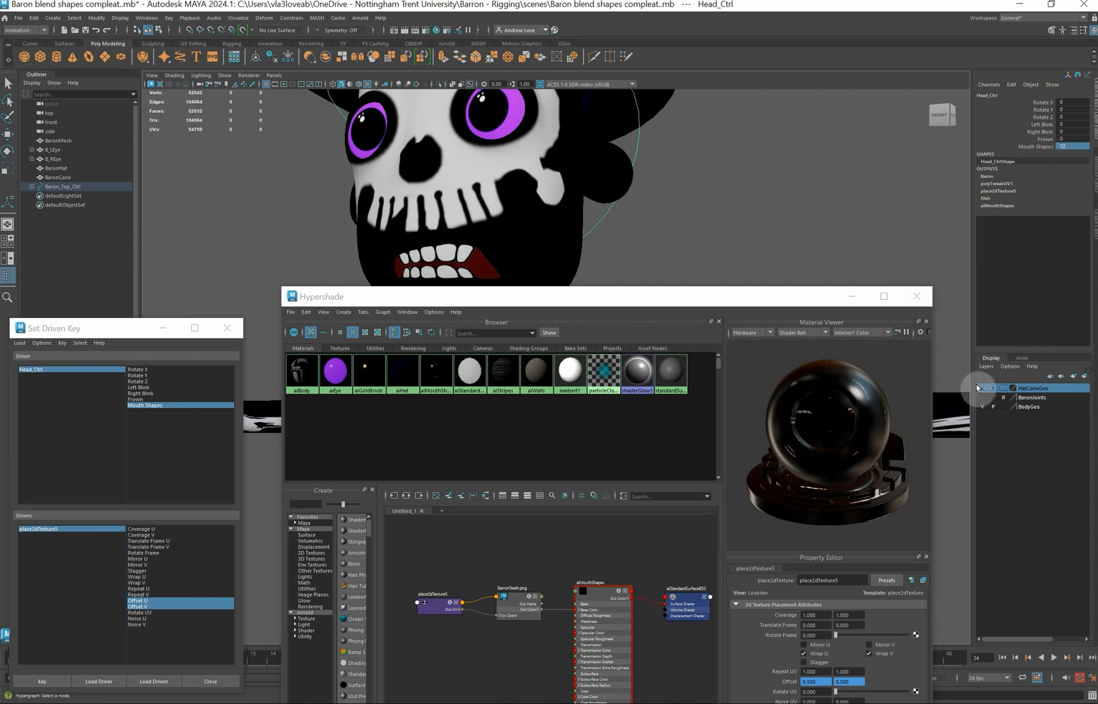
pyautogui.click(816, 681)
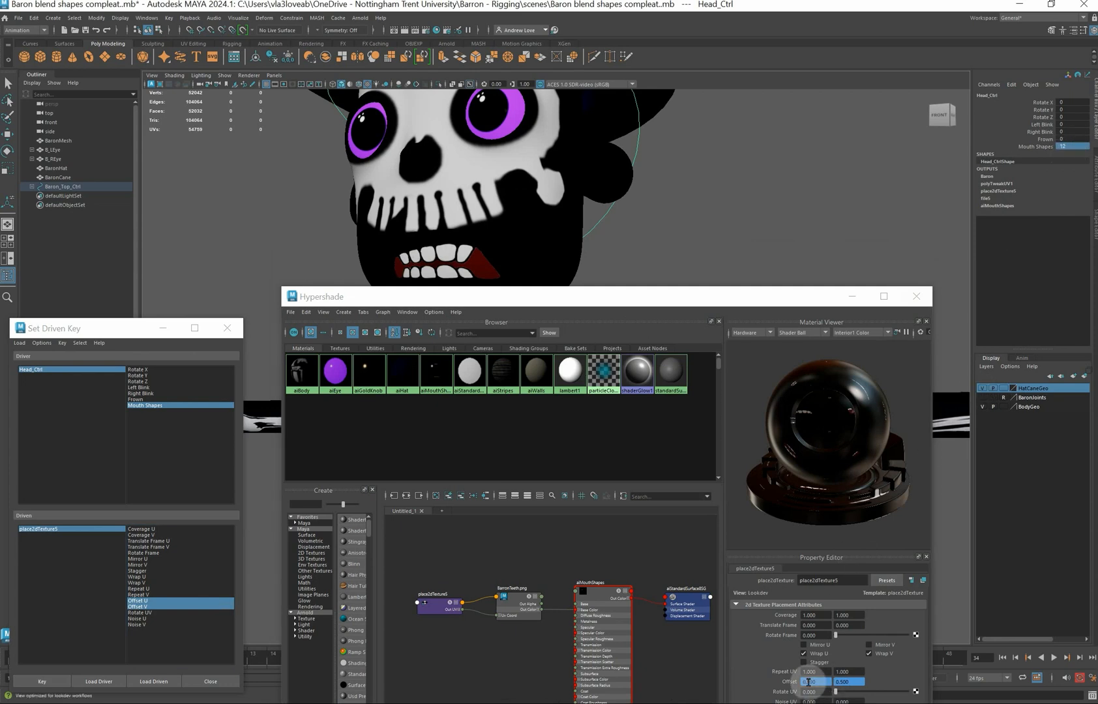
pyautogui.click(845, 681)
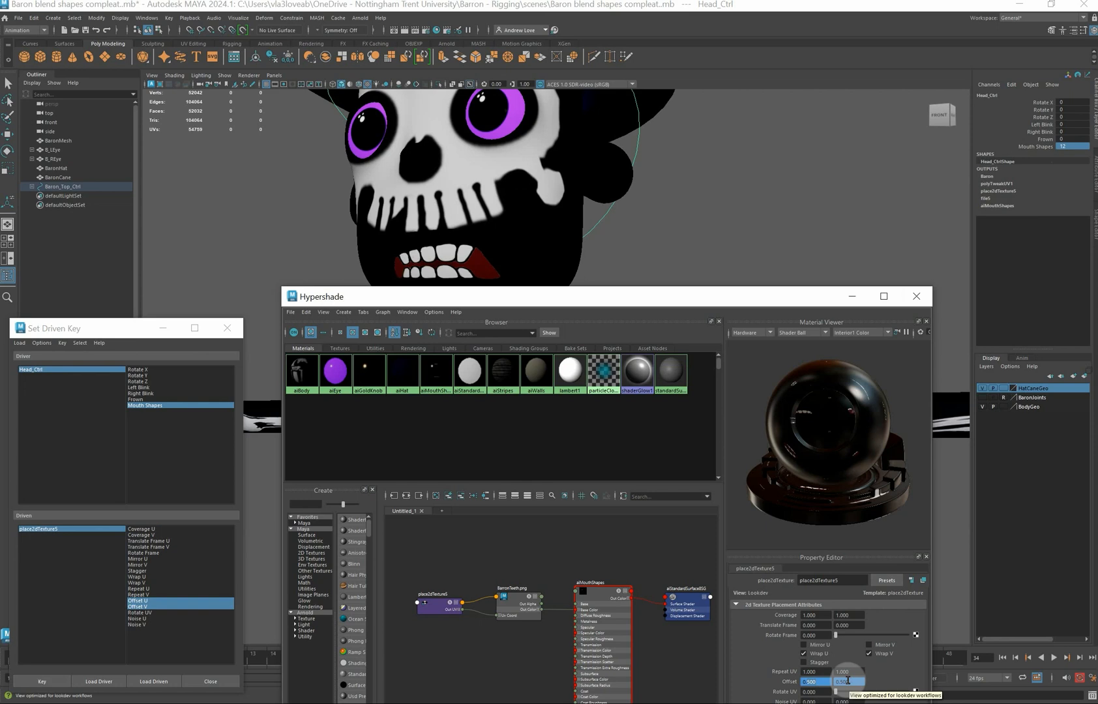
pyautogui.write('0.75')
pyautogui.press('Return')
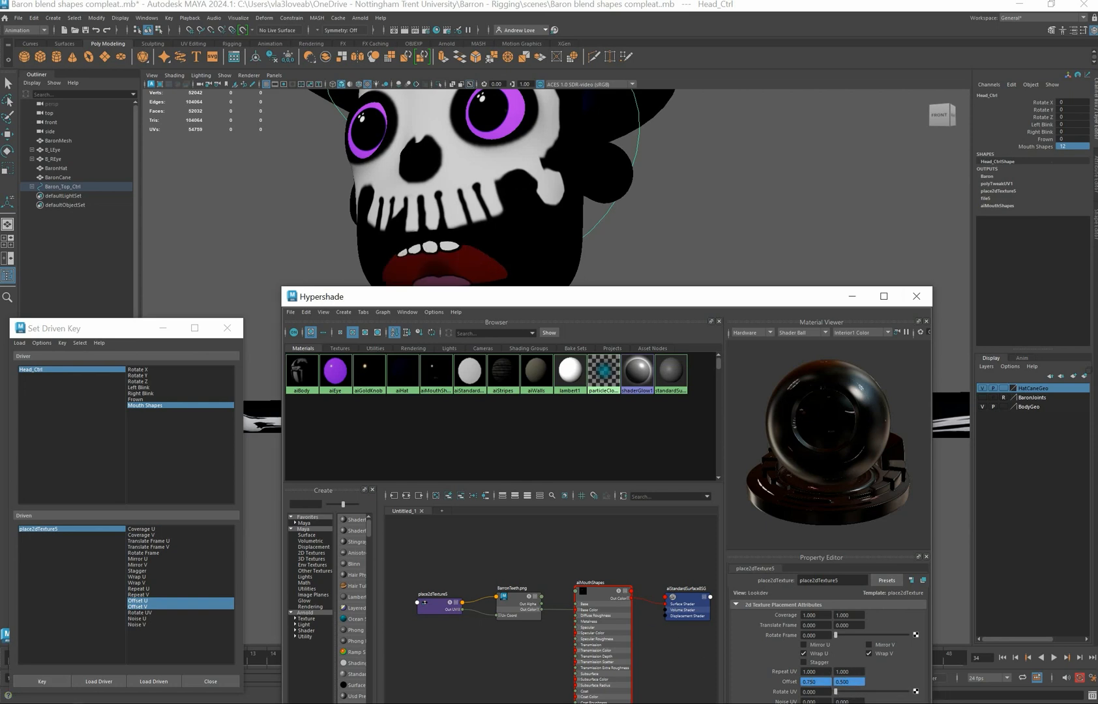
pyautogui.click(42, 682)
pyautogui.moveTo(602, 289); pyautogui.dragTo(605, 328)
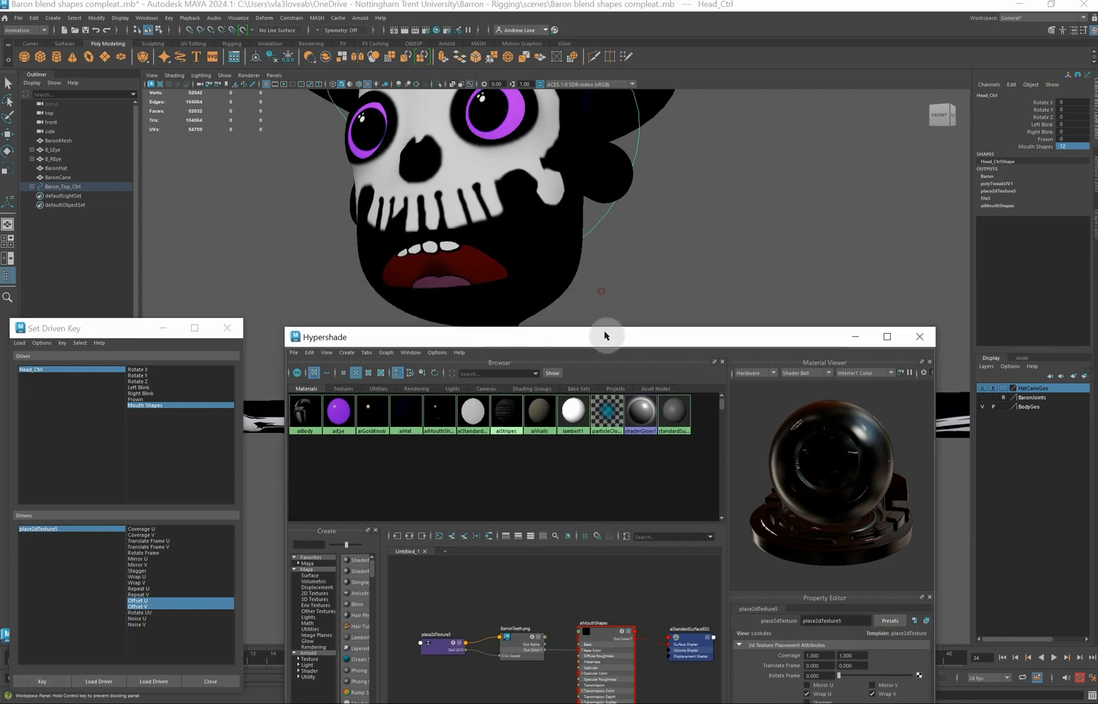
pyautogui.moveTo(311, 240)
pyautogui.keyDown('alt'); pyautogui.mouseDown()
pyautogui.moveTo(339, 220)
pyautogui.moveTo(333, 233)
pyautogui.moveTo(313, 232)
pyautogui.mouseUp(); pyautogui.keyUp('alt')
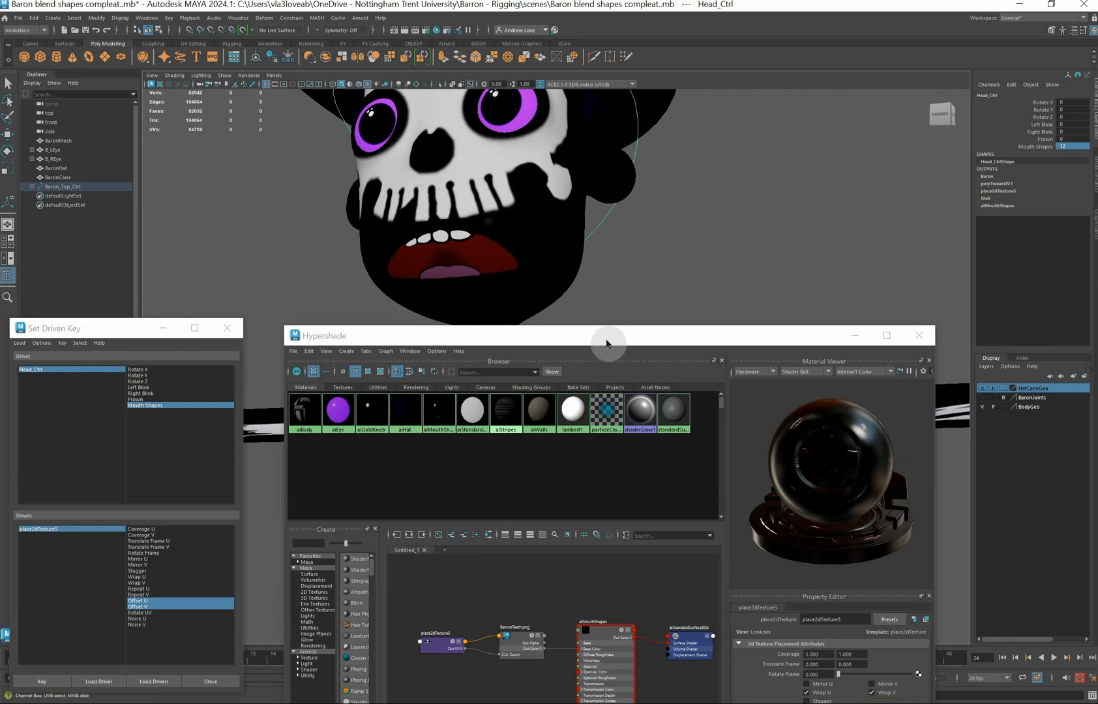
# Try Offset U at 0 and Offset V at 0.75 on the mouth texture while Mouth Shapes is still 12
pyautogui.moveTo(613, 343); pyautogui.dragTo(602, 301)
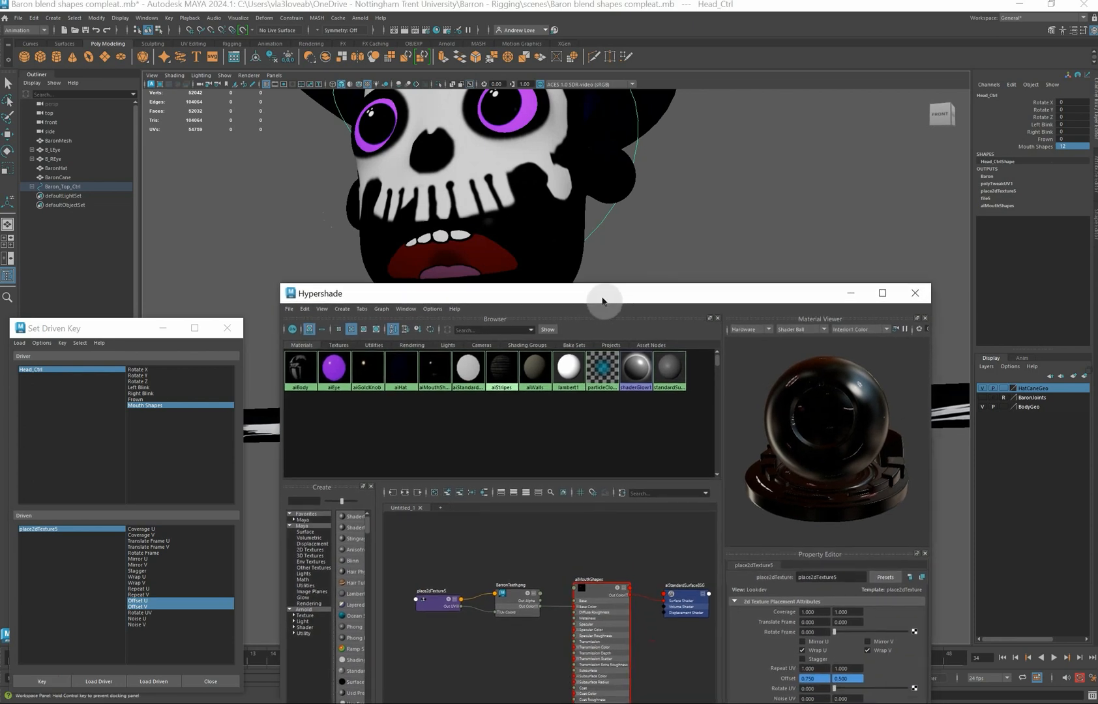
pyautogui.click(817, 677)
pyautogui.press('BackSpace')
pyautogui.press('BackSpace')
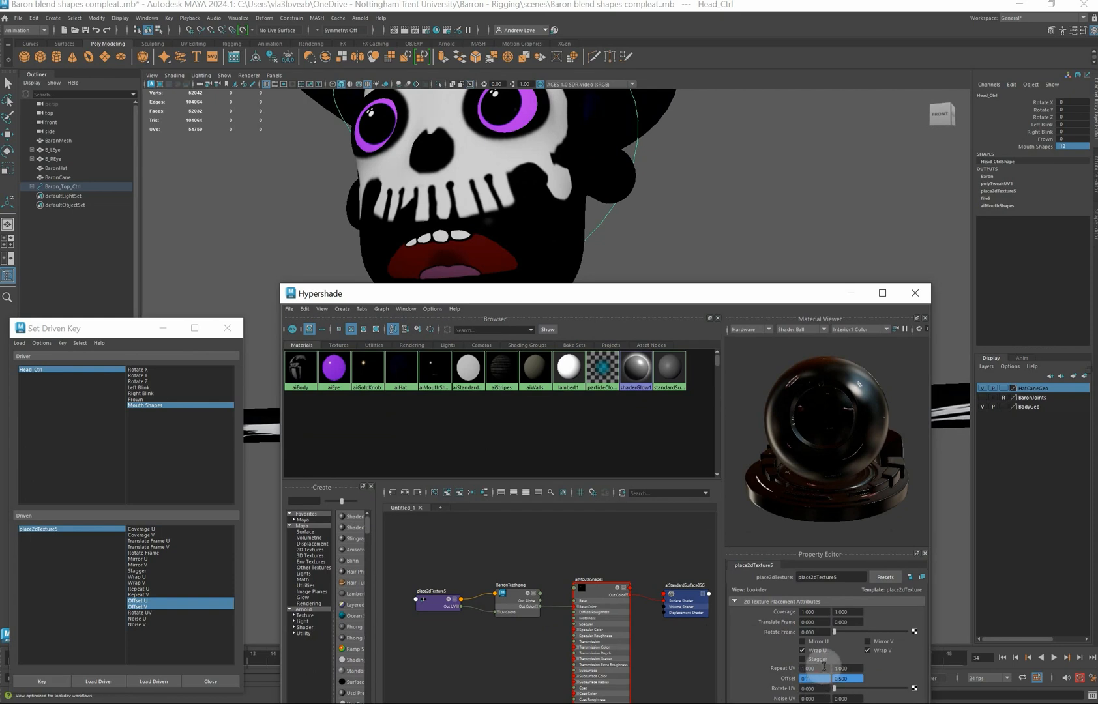
pyautogui.press('BackSpace')
pyautogui.write('0')
pyautogui.click(842, 680)
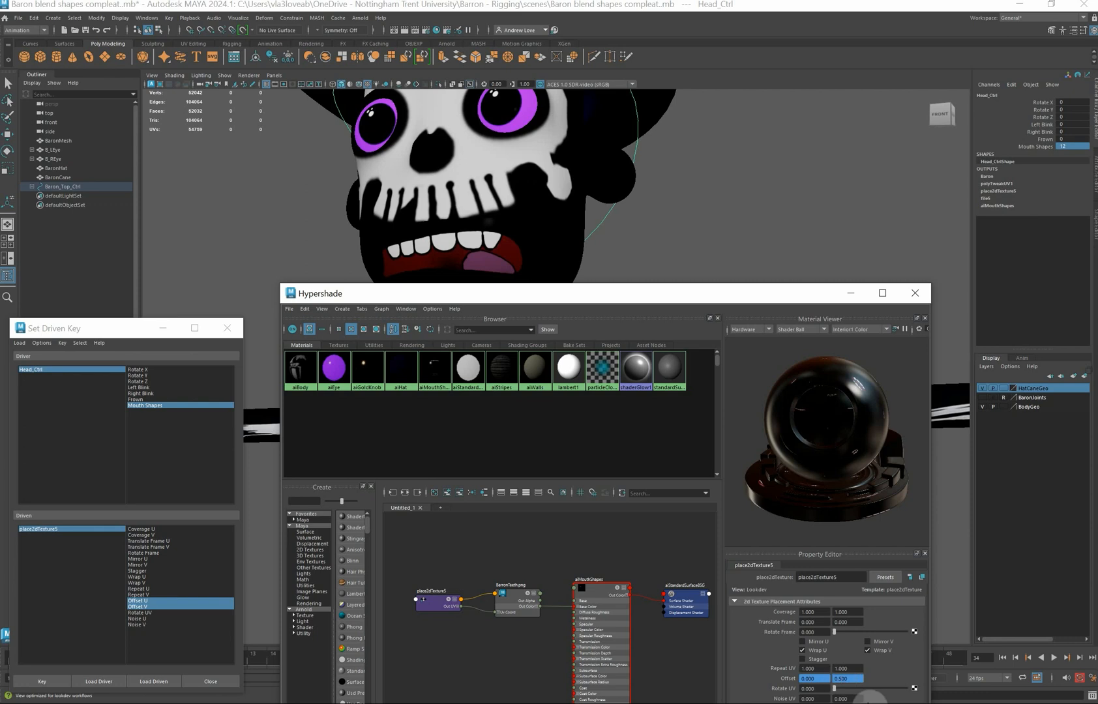
pyautogui.press('Return')
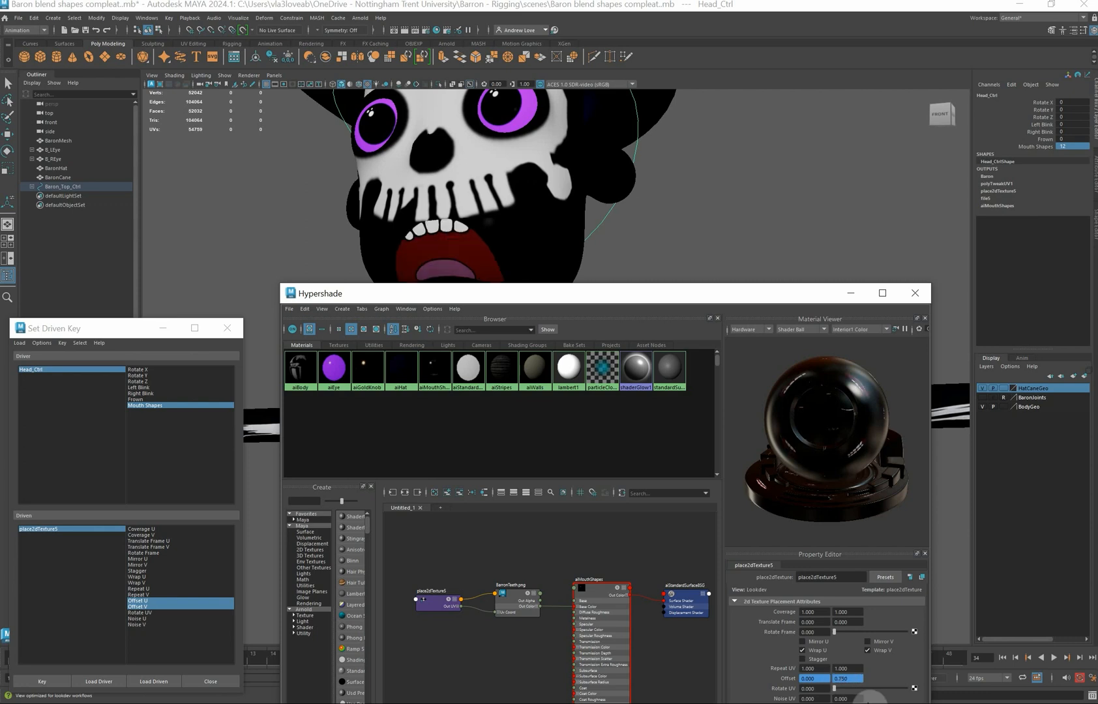
pyautogui.click(583, 295)
pyautogui.moveTo(583, 294); pyautogui.dragTo(600, 231)
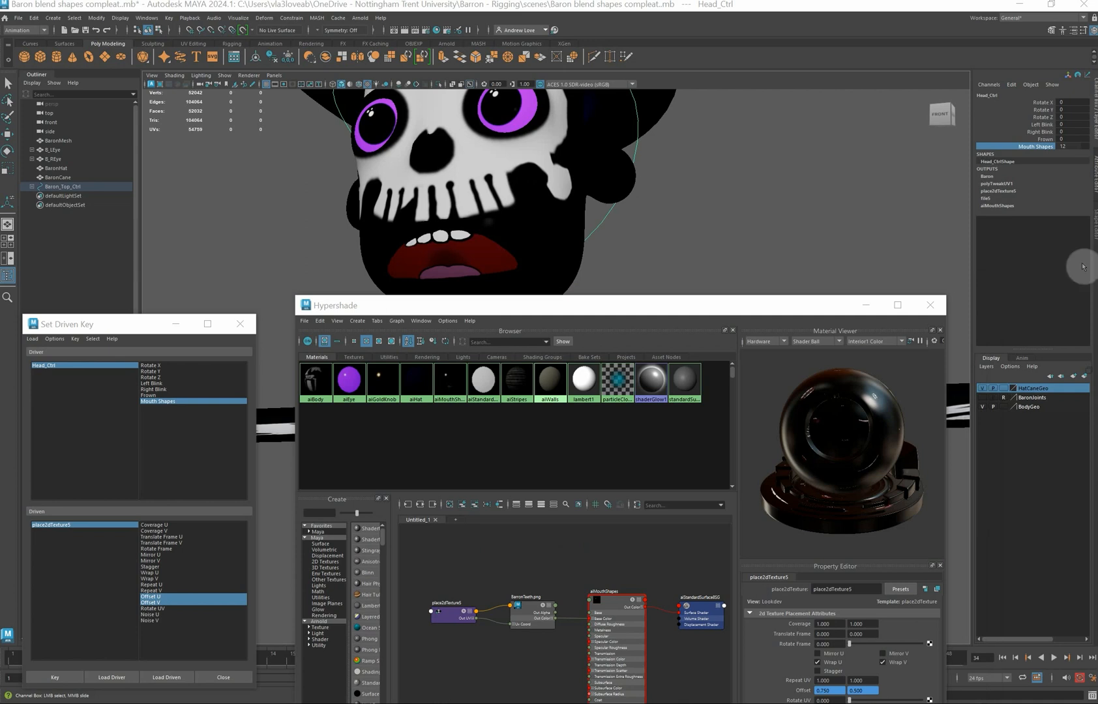
# Set Mouth Shapes to 13 with Offset U at 0 and Offset V at 0.75, and set a driven key
pyautogui.doubleClick(1071, 147)
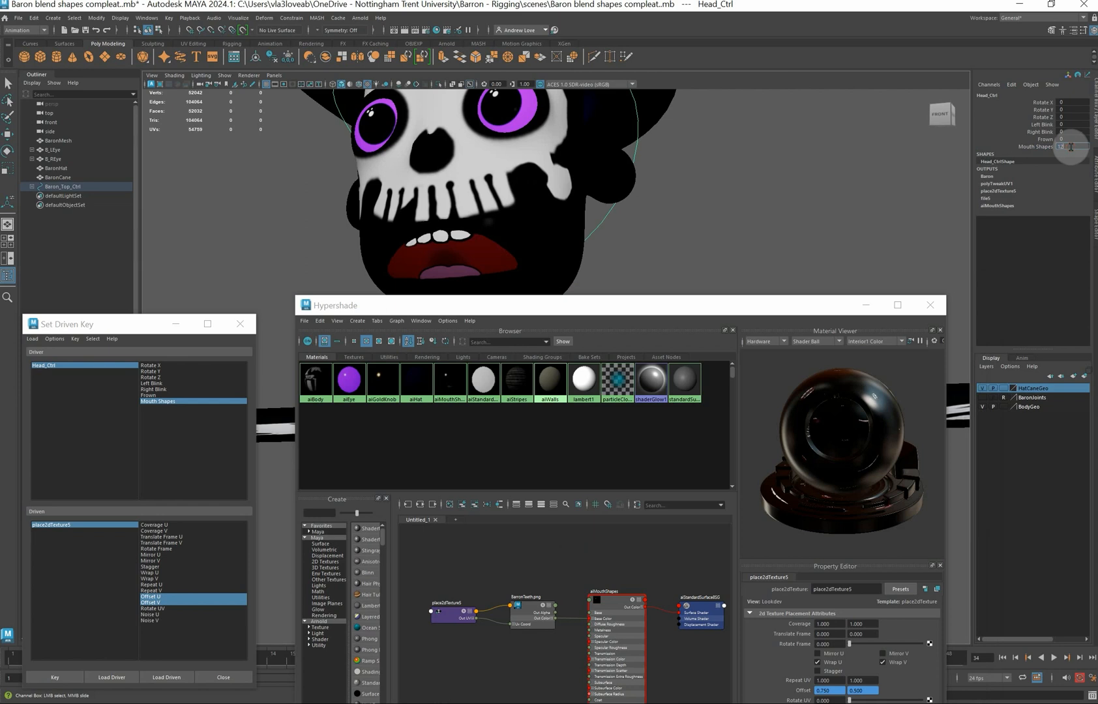
pyautogui.write('13')
pyautogui.press('Return')
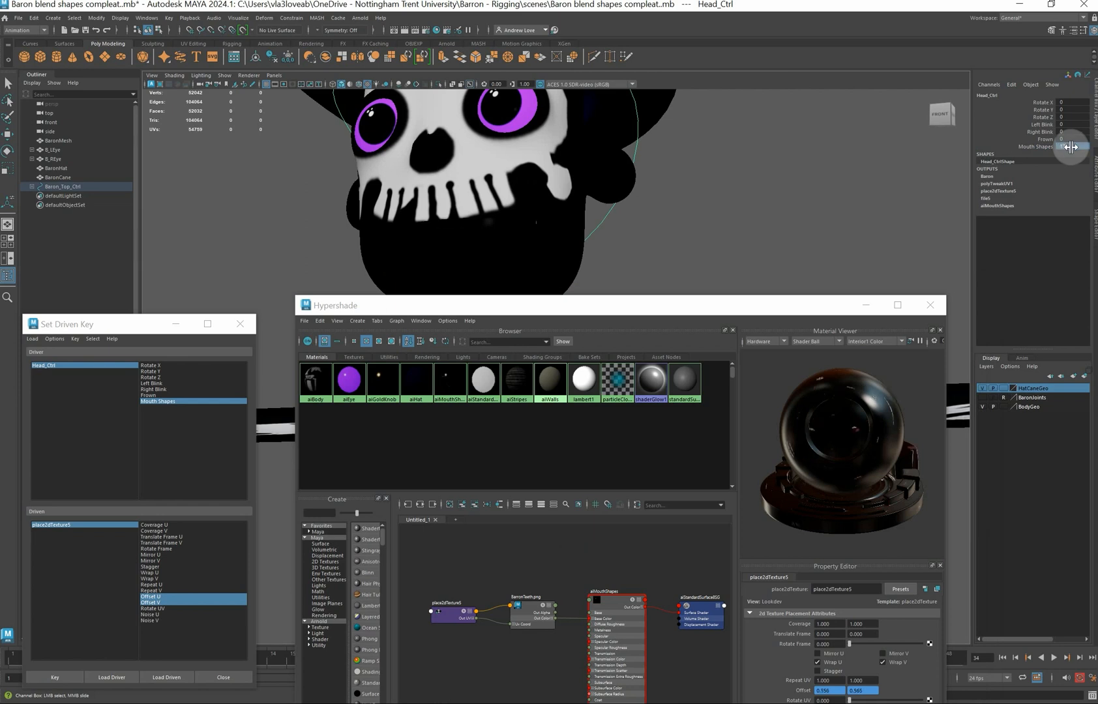
pyautogui.moveTo(720, 311); pyautogui.dragTo(704, 228)
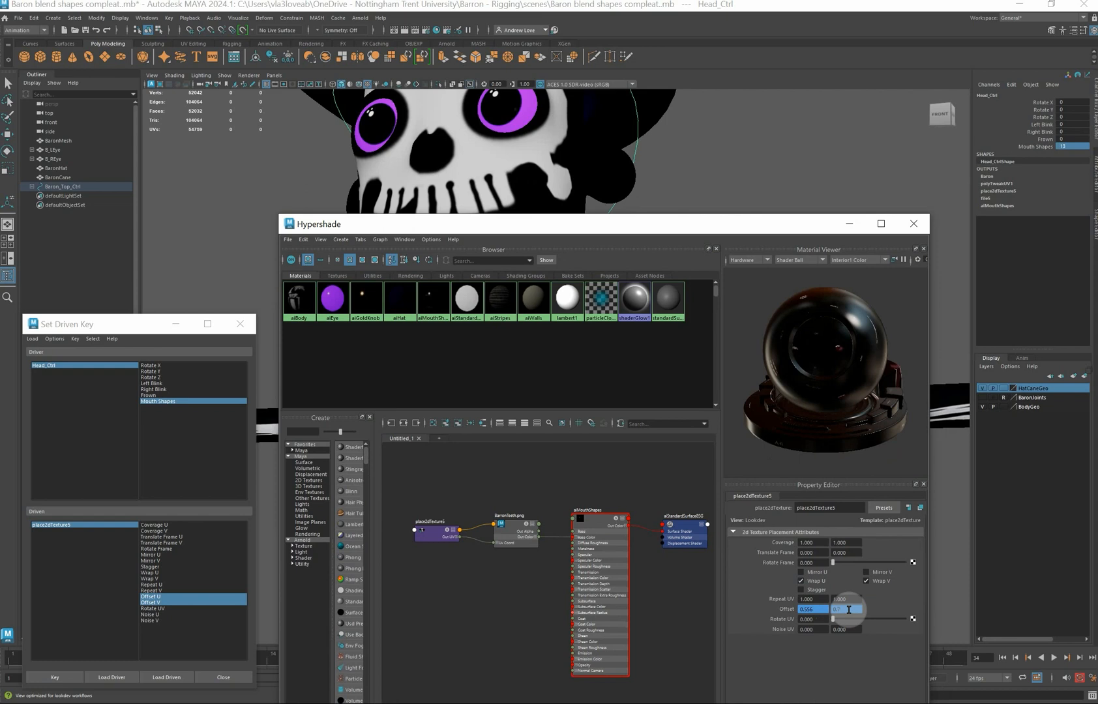
pyautogui.click(805, 612)
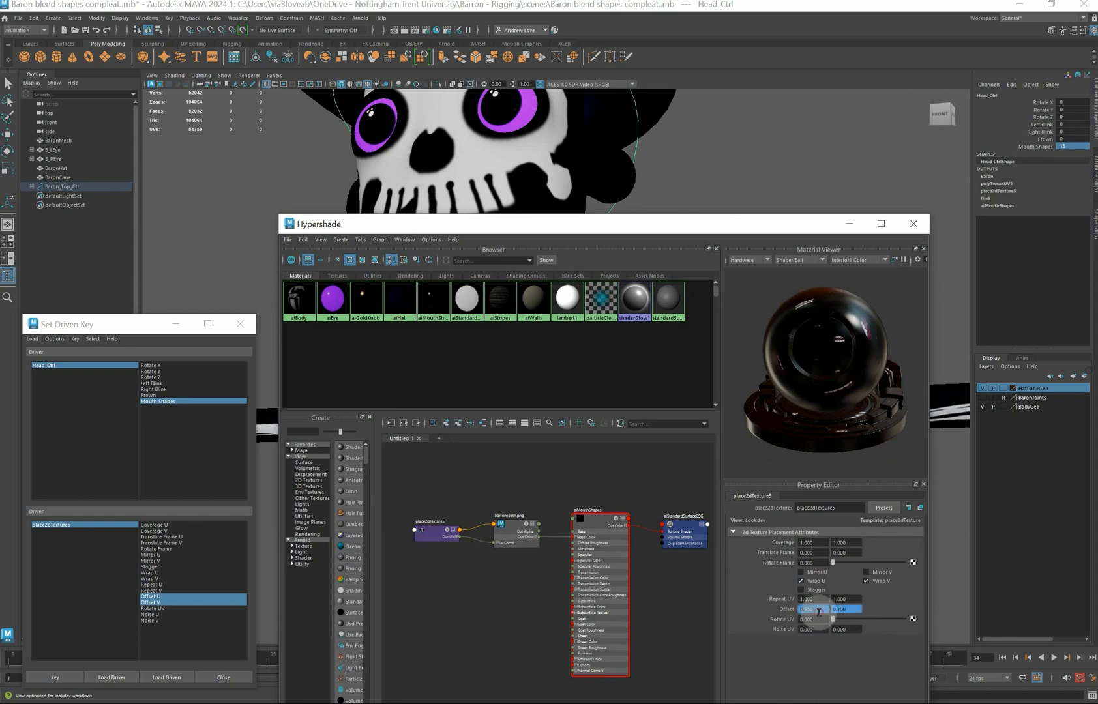
pyautogui.press('Return')
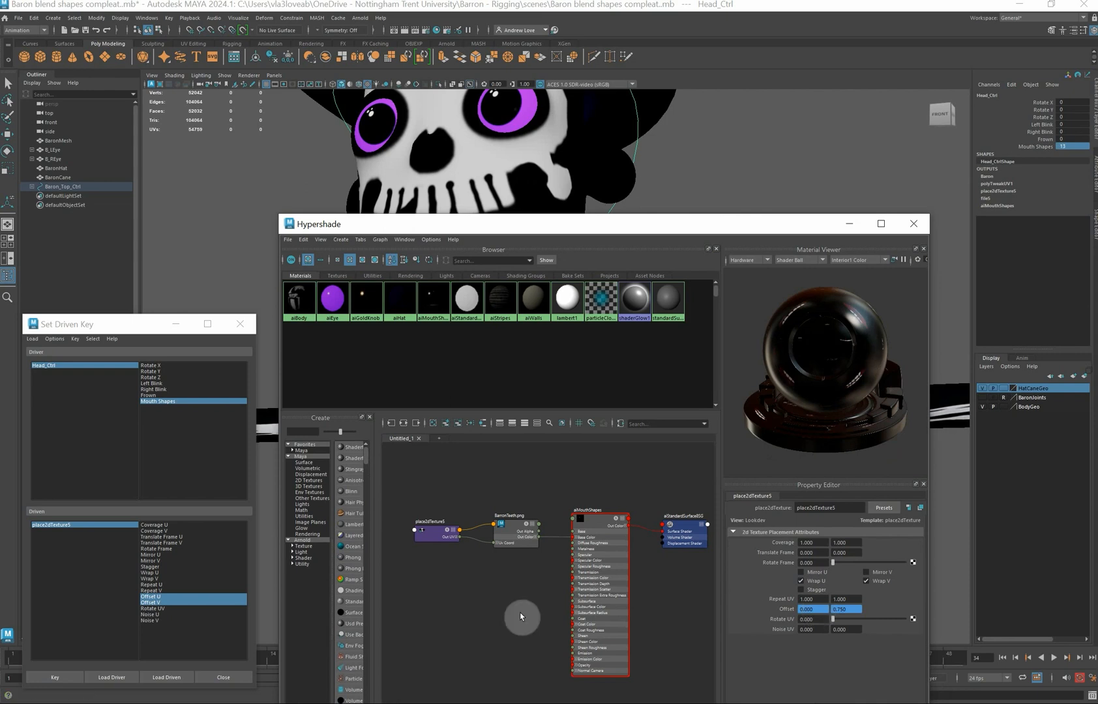
pyautogui.moveTo(549, 226); pyautogui.dragTo(552, 234)
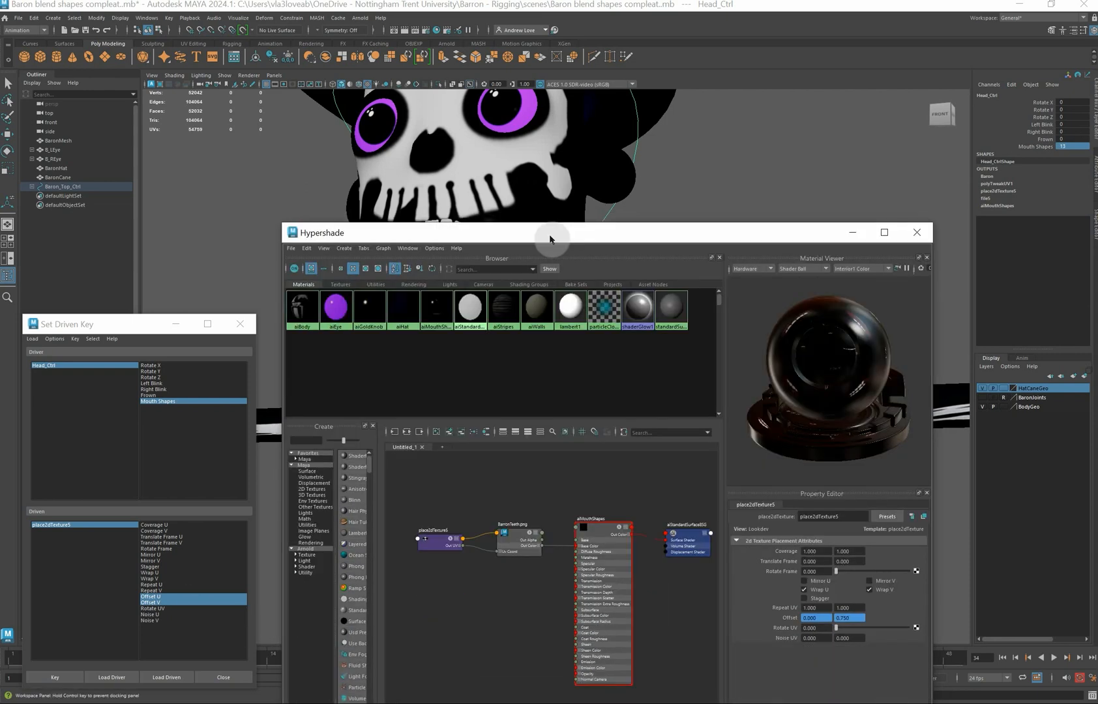
pyautogui.click(55, 677)
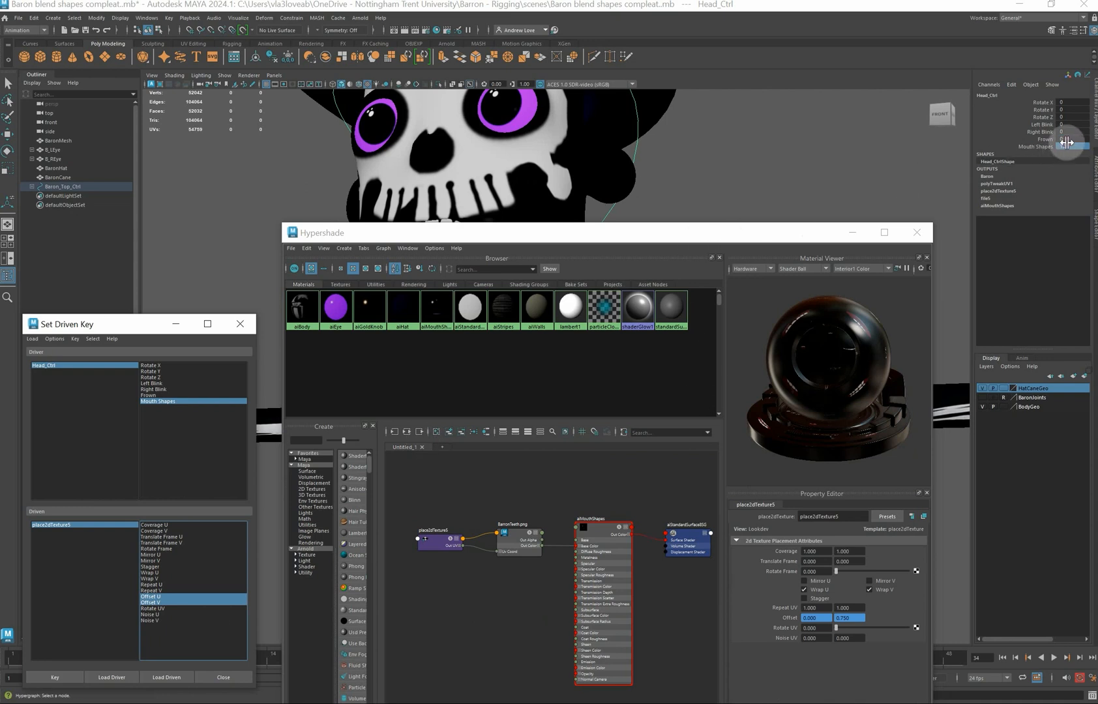
# Set Mouth Shapes to 14 and Offset U to 0.25, and set a driven key for the fourteenth mouth
pyautogui.click(1065, 146)
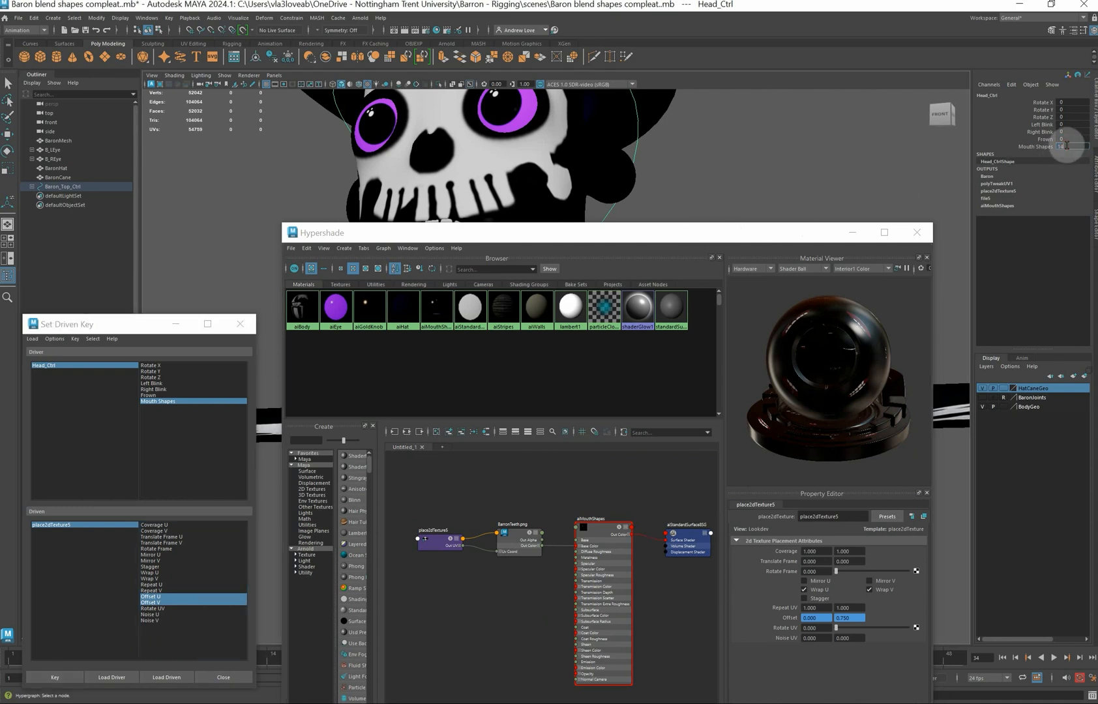
pyautogui.write('14')
pyautogui.press('Return')
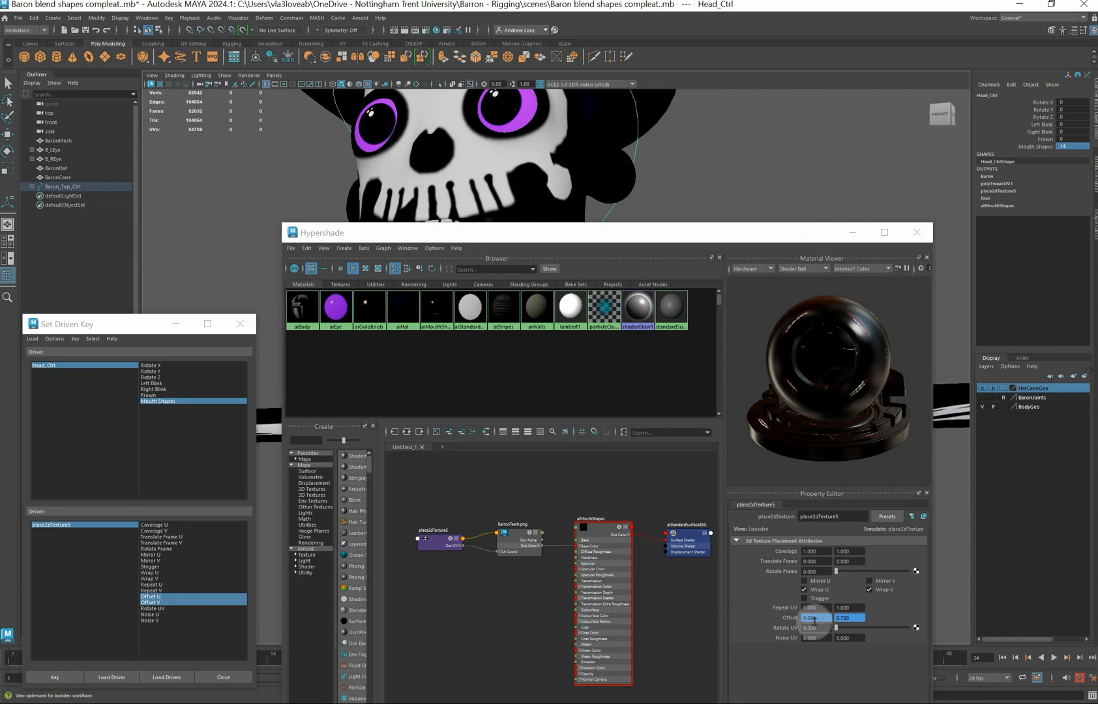
pyautogui.moveTo(814, 620)
pyautogui.mouseDown()
pyautogui.moveTo(829, 618)
pyautogui.moveTo(804, 617)
pyautogui.mouseUp()
pyautogui.click(808, 619)
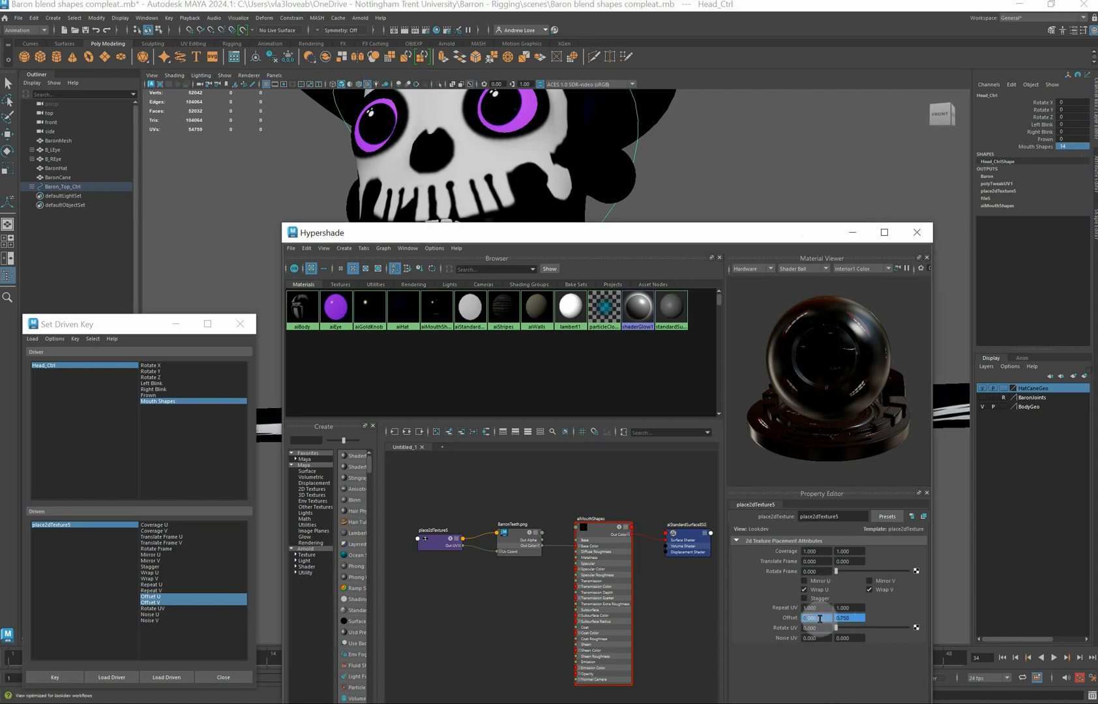
pyautogui.press('Return')
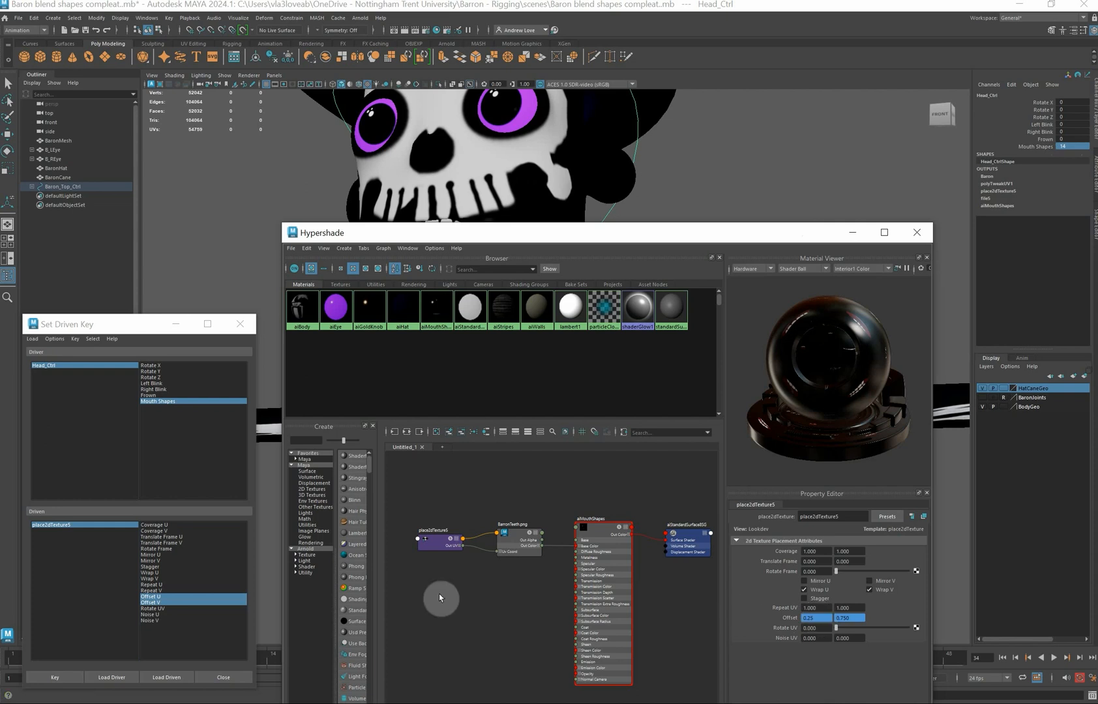
pyautogui.click(72, 671)
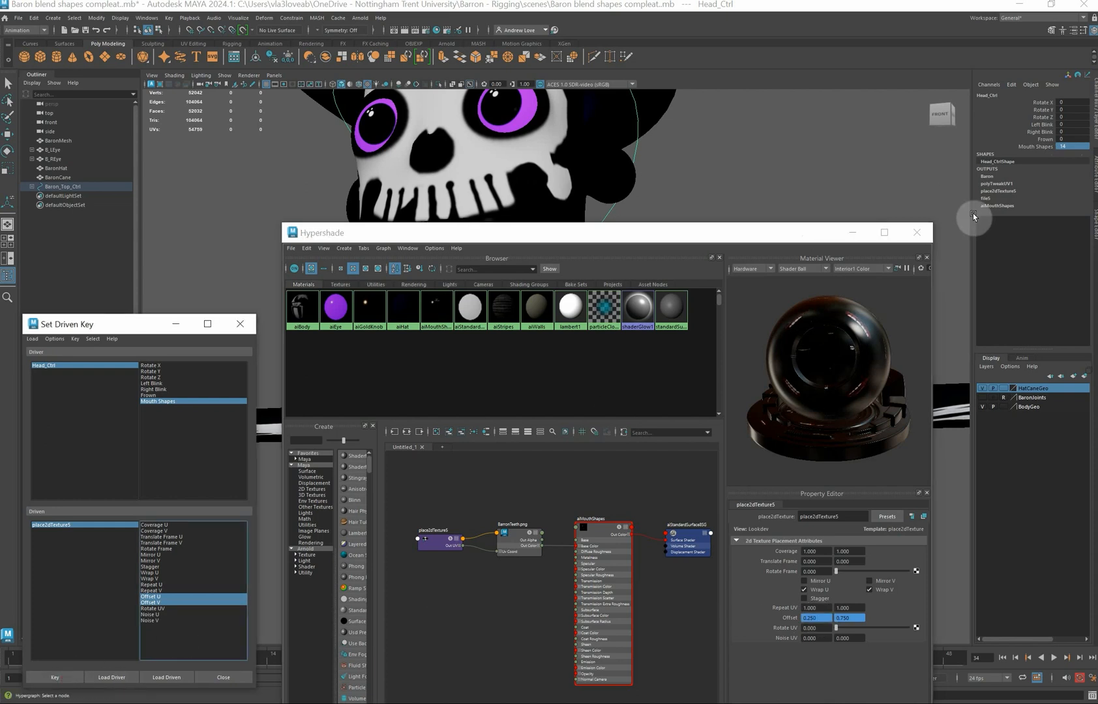
# Set Mouth Shapes to 15 and Offset U to 0.5, and set a driven key for the fifteenth mouth
pyautogui.click(1070, 145)
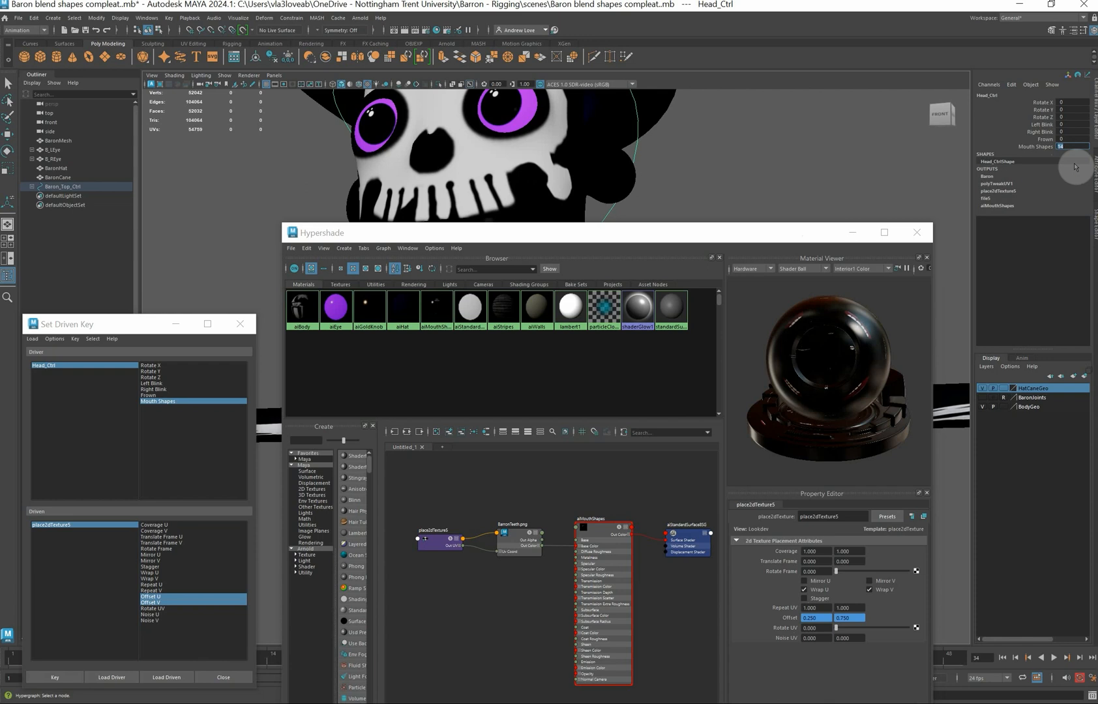
pyautogui.write('15')
pyautogui.press('Return')
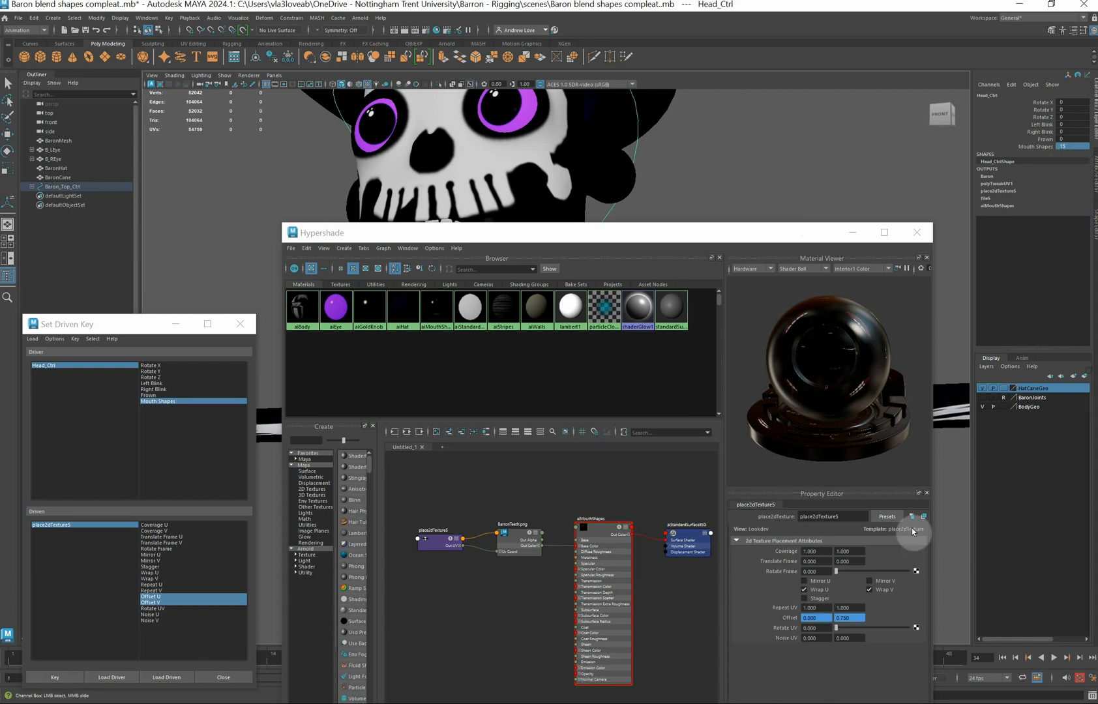
pyautogui.click(810, 618)
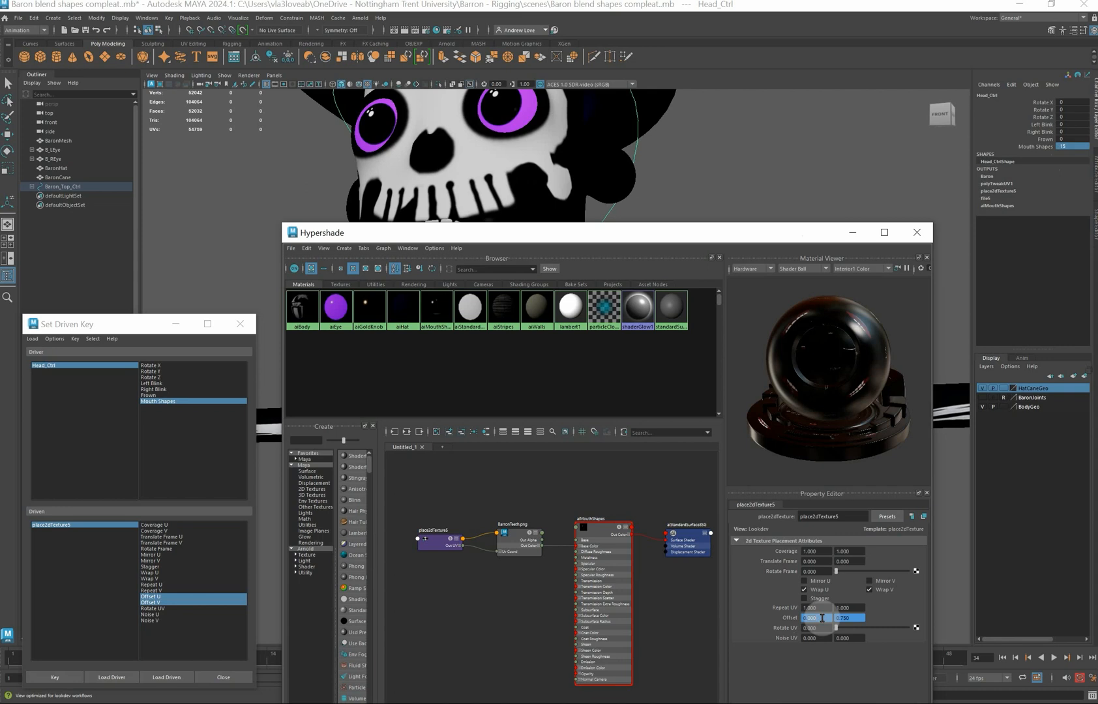
pyautogui.write('0.5')
pyautogui.press('Return')
pyautogui.click(54, 677)
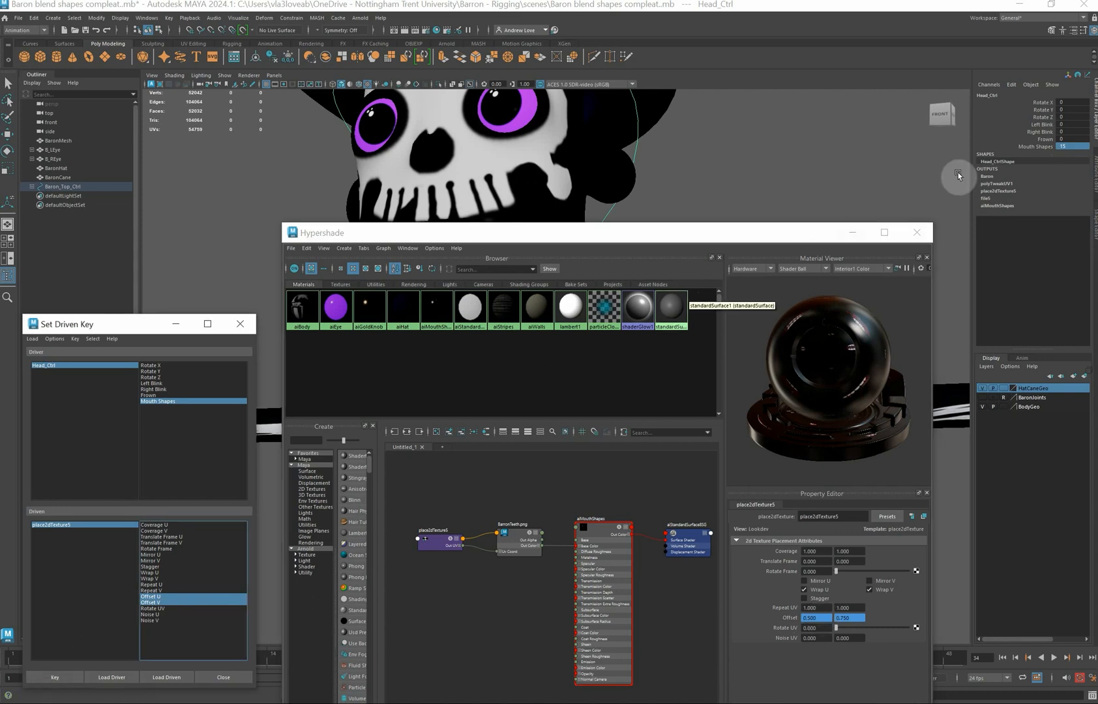
# Key Mouth Shapes 16 with Offset U at 0.75, and close the Hypershade to uncover the face
pyautogui.click(1069, 146)
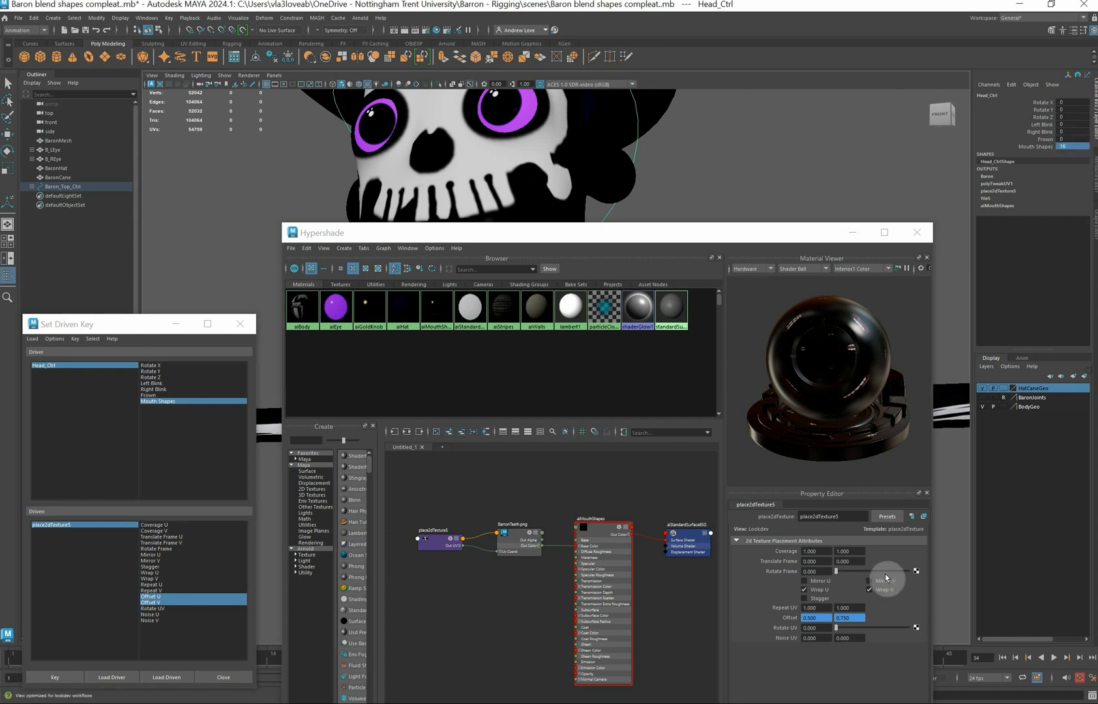
pyautogui.moveTo(809, 621); pyautogui.dragTo(830, 620)
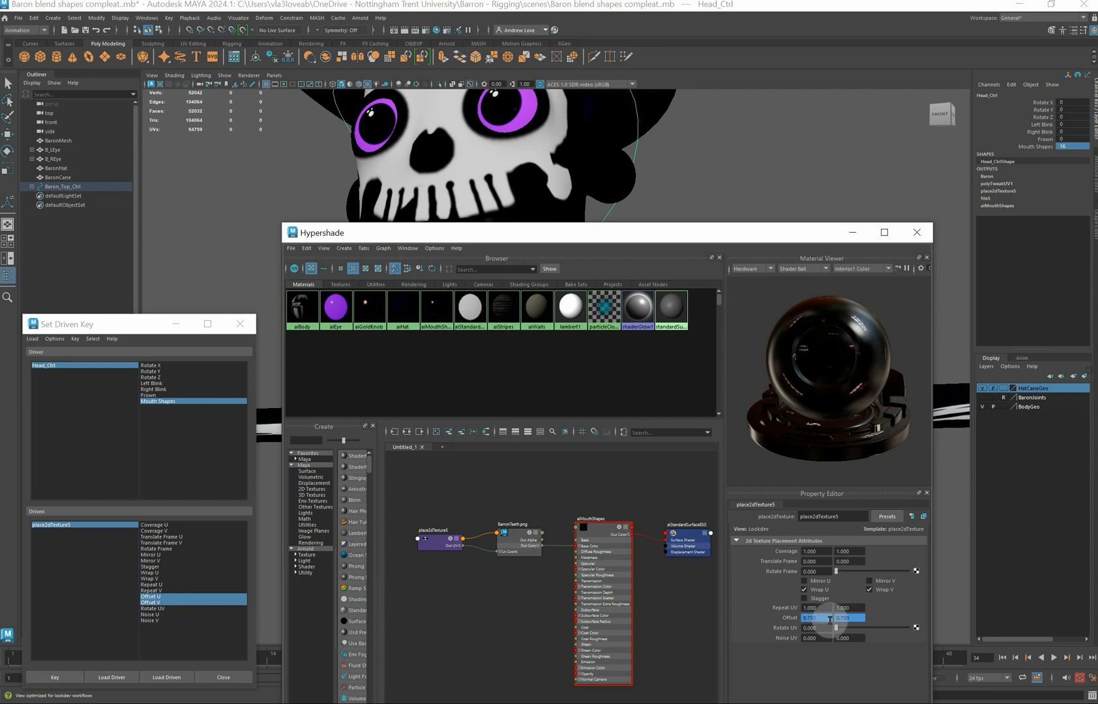
pyautogui.click(67, 679)
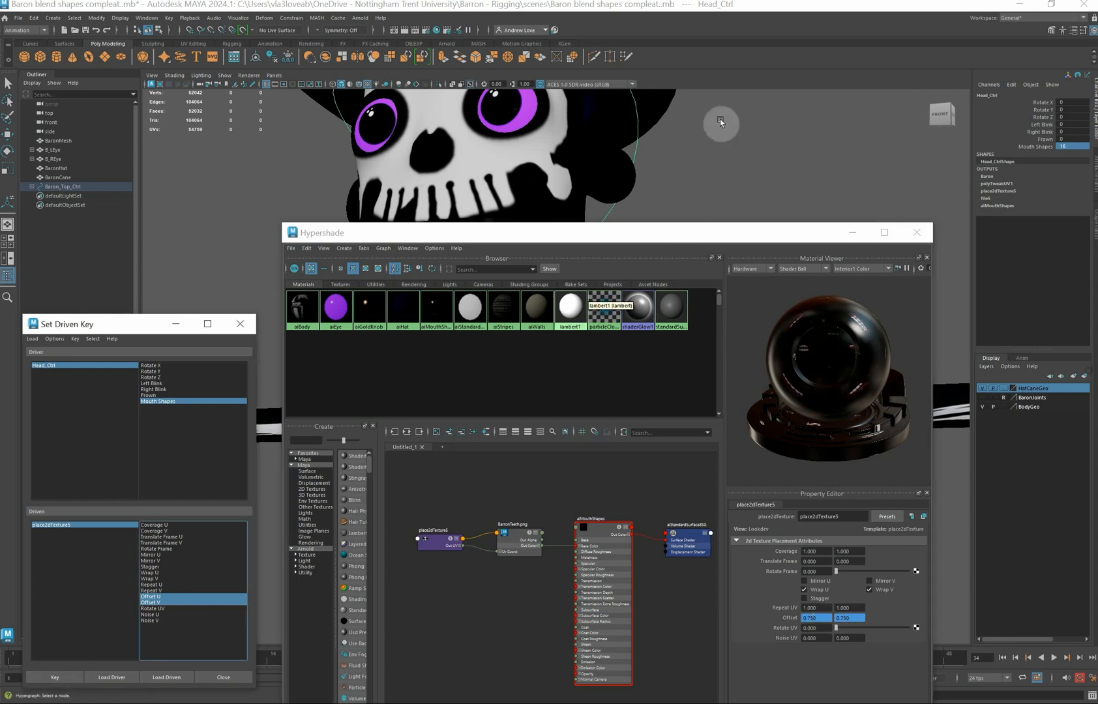
pyautogui.moveTo(598, 235); pyautogui.dragTo(584, 363)
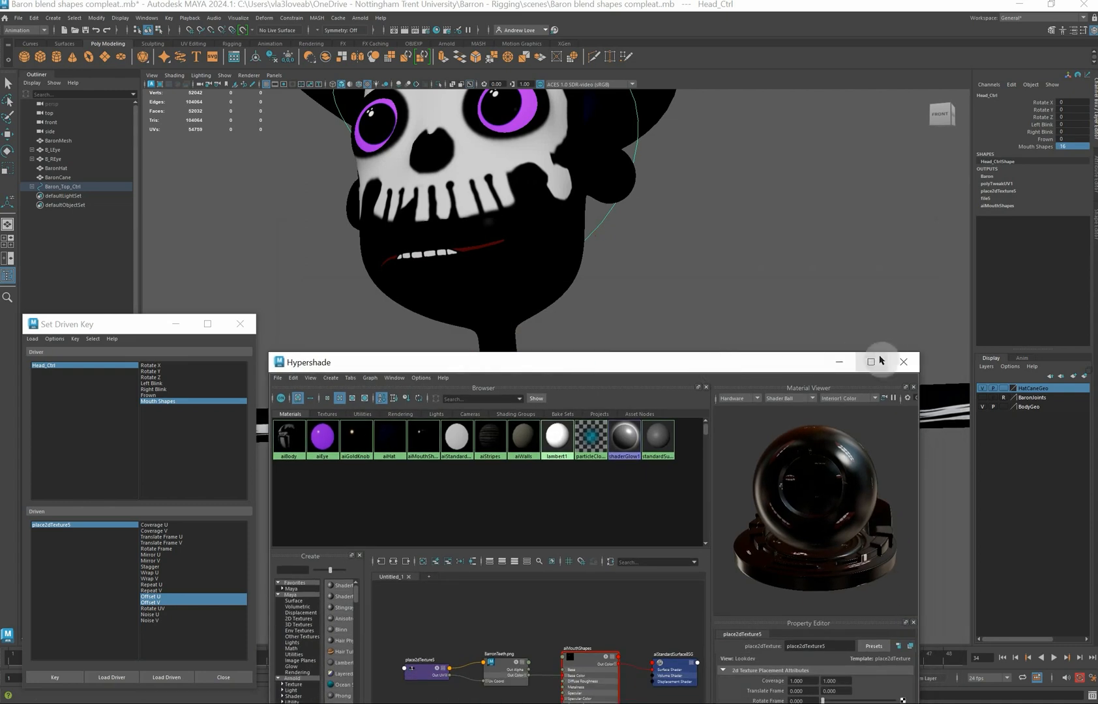
pyautogui.click(903, 362)
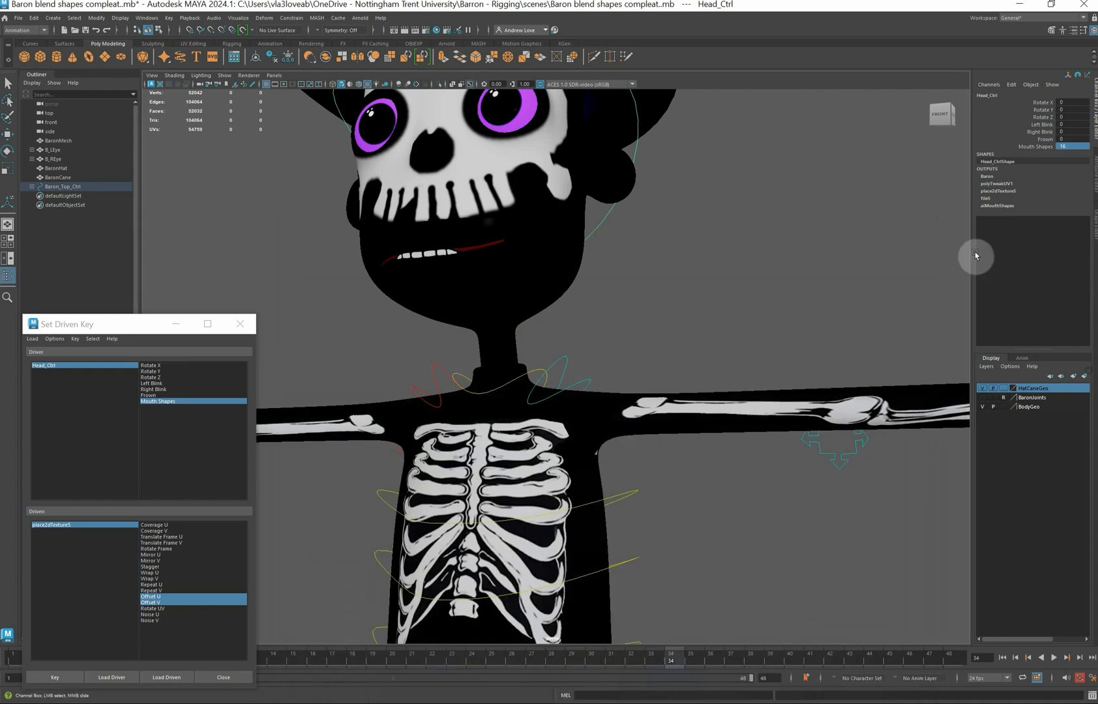
# Scrub Head_Ctrl's Mouth Shapes attribute through its range to check the keyed mouths on the face, ending at 1
pyautogui.click(1028, 147)
pyautogui.moveTo(913, 206); pyautogui.dragTo(888, 201, button='middle')
pyautogui.moveTo(878, 199); pyautogui.dragTo(876, 201, button='middle')
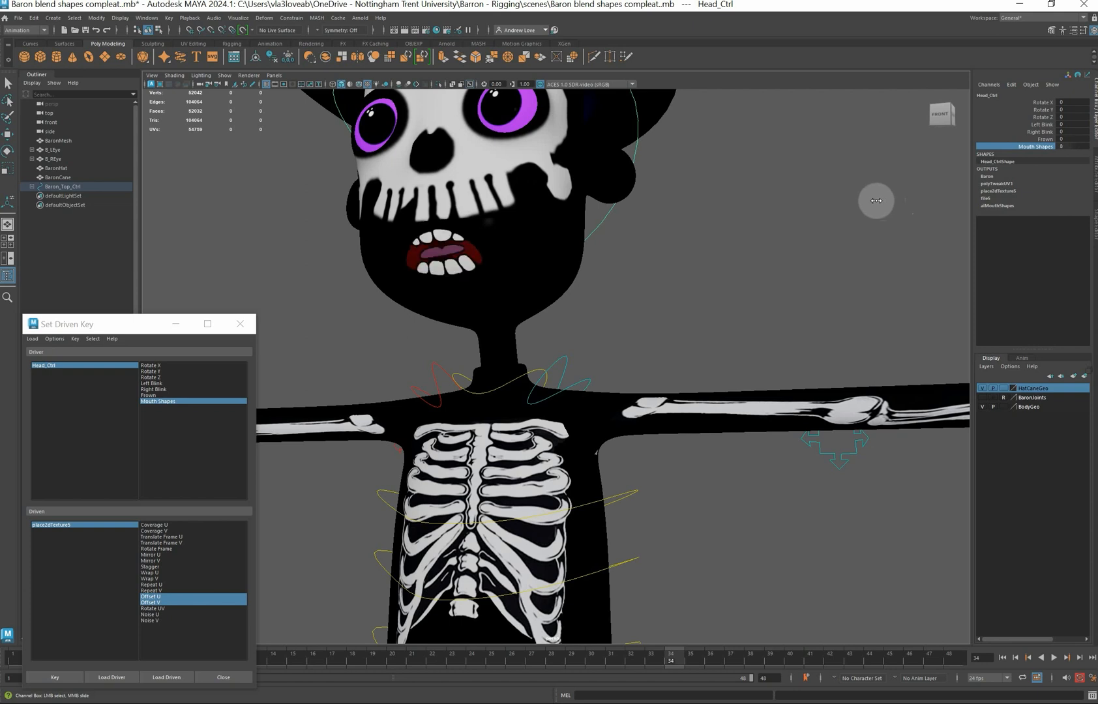
pyautogui.moveTo(875, 200); pyautogui.dragTo(876, 203, button='middle')
pyautogui.click(990, 153)
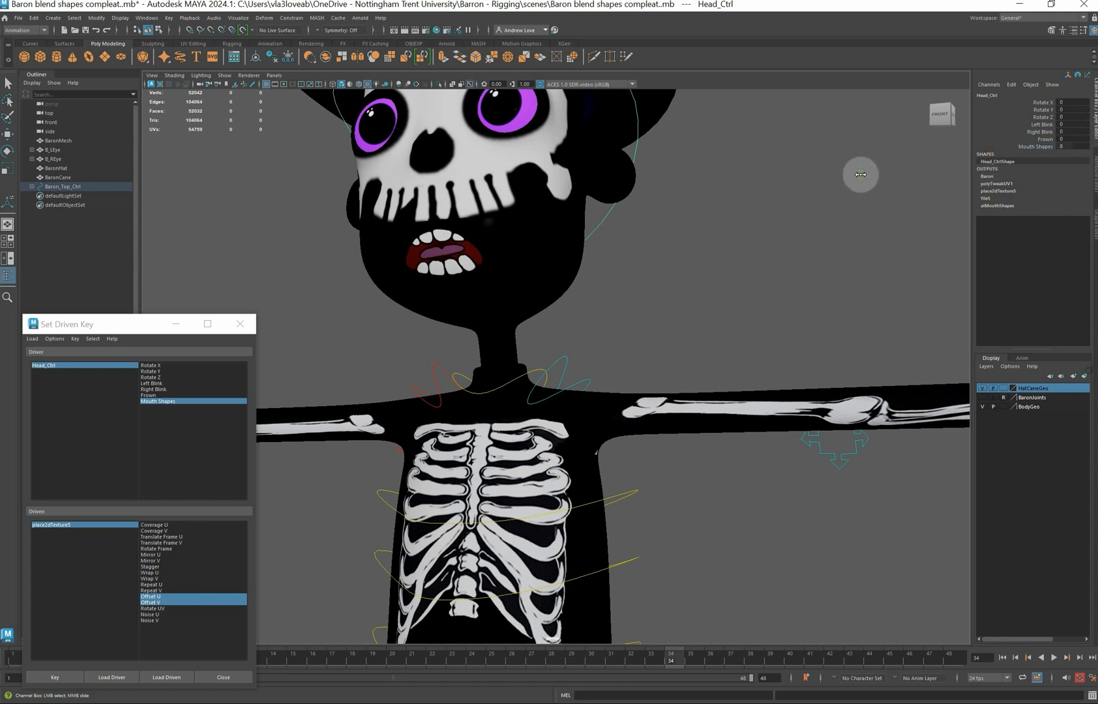
pyautogui.moveTo(861, 174); pyautogui.dragTo(801, 172, button='middle')
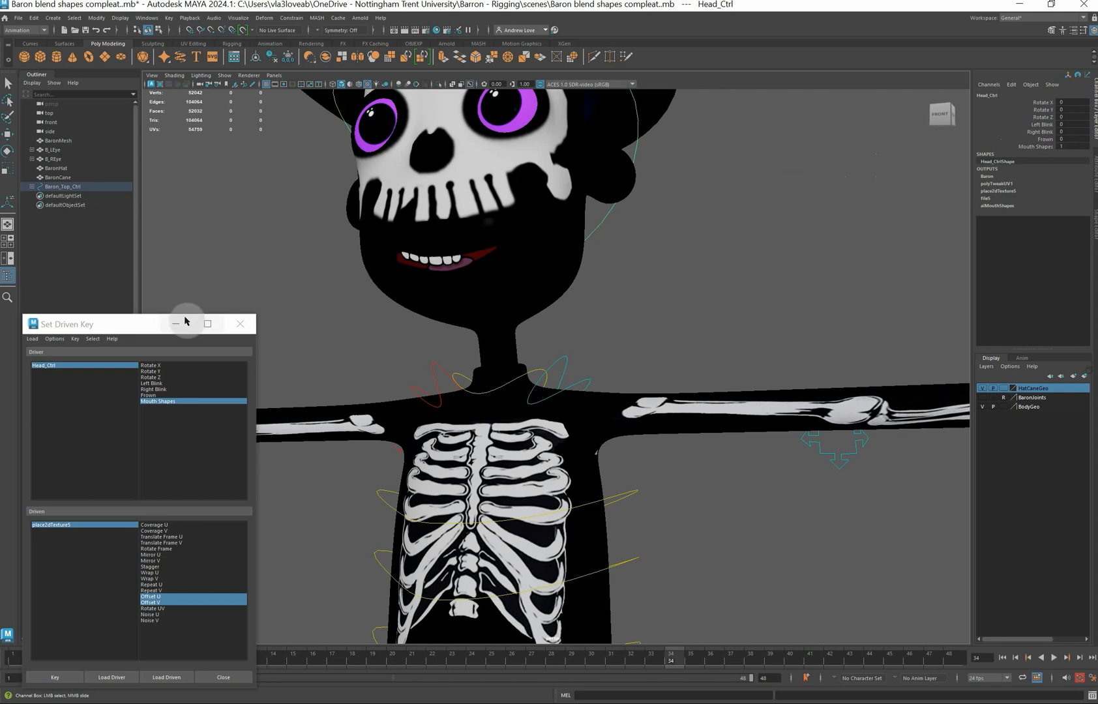
# Close the Set Driven Key window and save the scene as a new file named Baron animated mouth.mb
pyautogui.moveTo(142, 321); pyautogui.dragTo(241, 200)
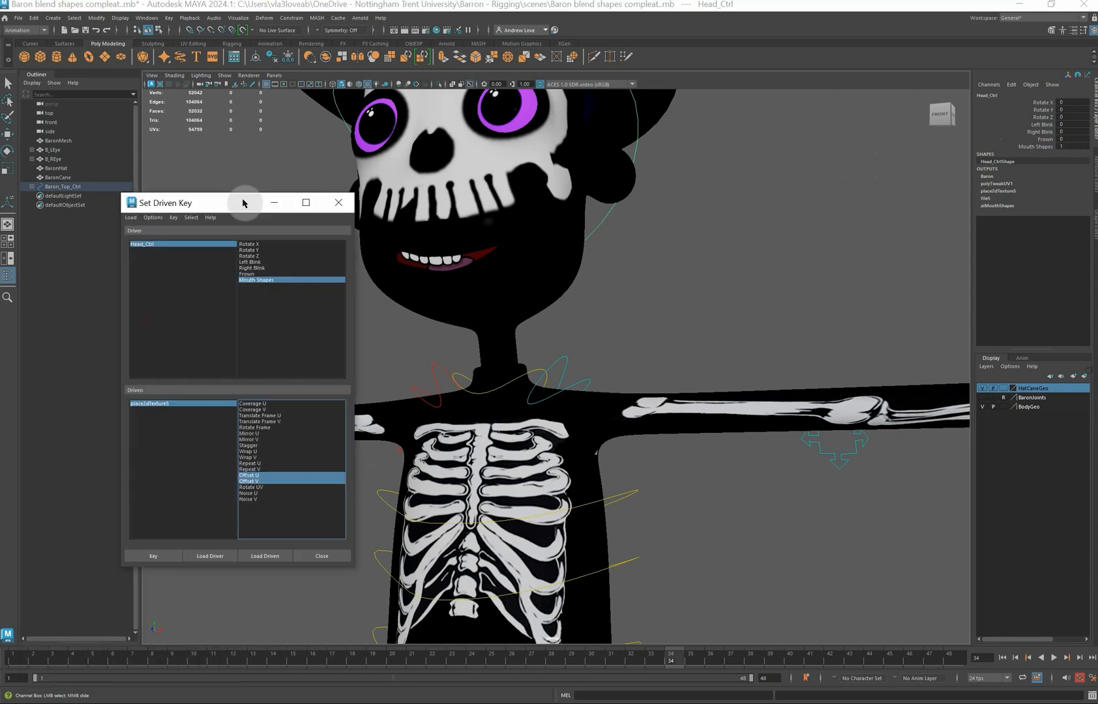
pyautogui.click(333, 207)
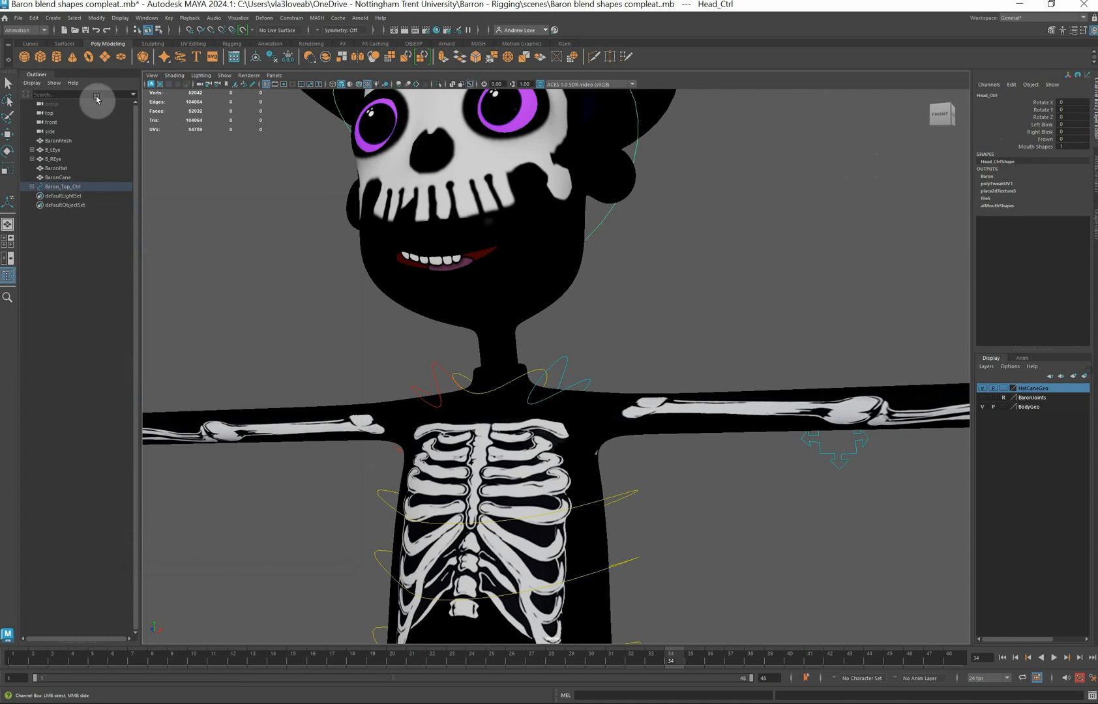
pyautogui.click(18, 18)
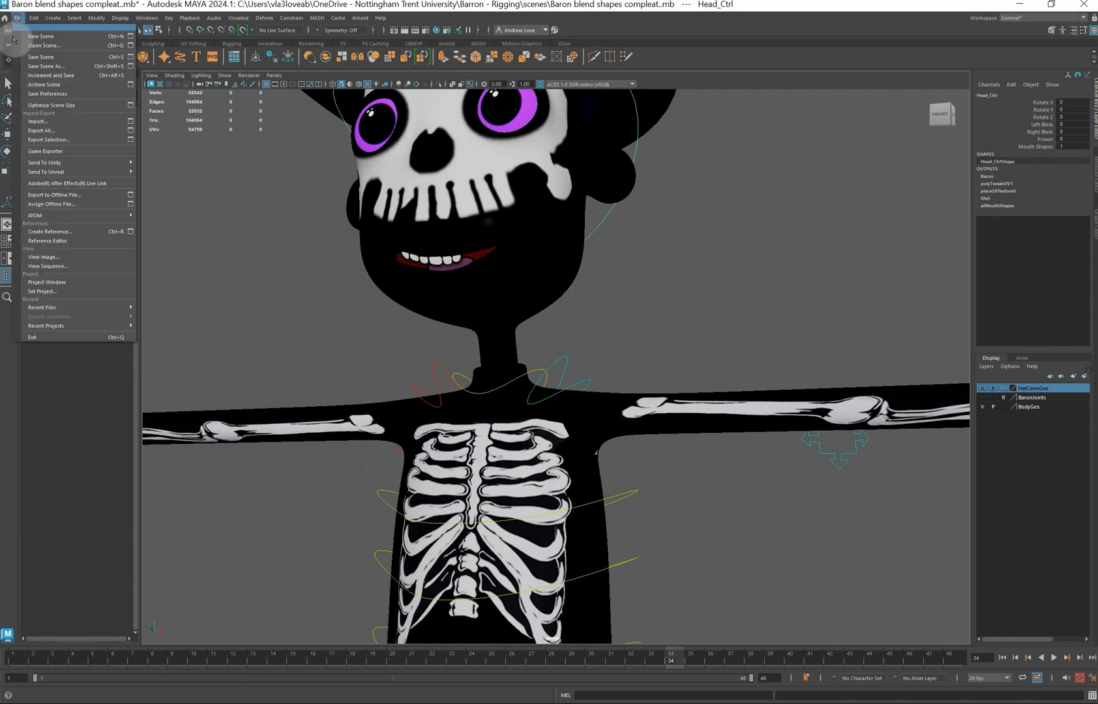
pyautogui.click(46, 66)
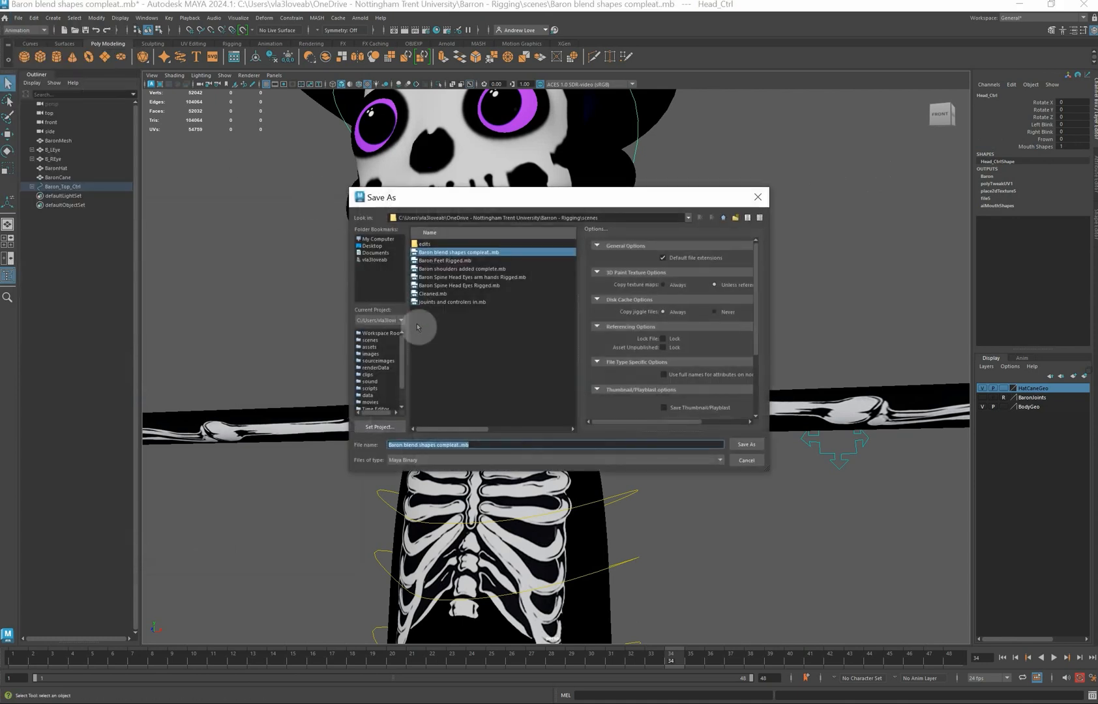
pyautogui.doubleClick(455, 444)
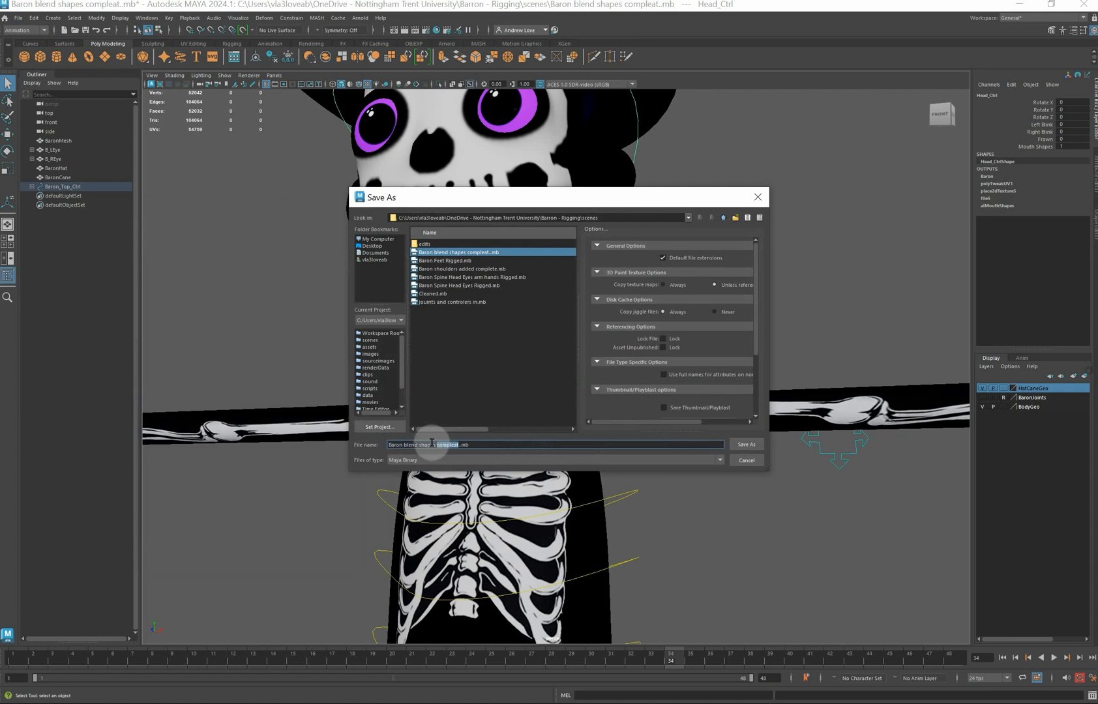
pyautogui.moveTo(431, 443); pyautogui.dragTo(396, 443)
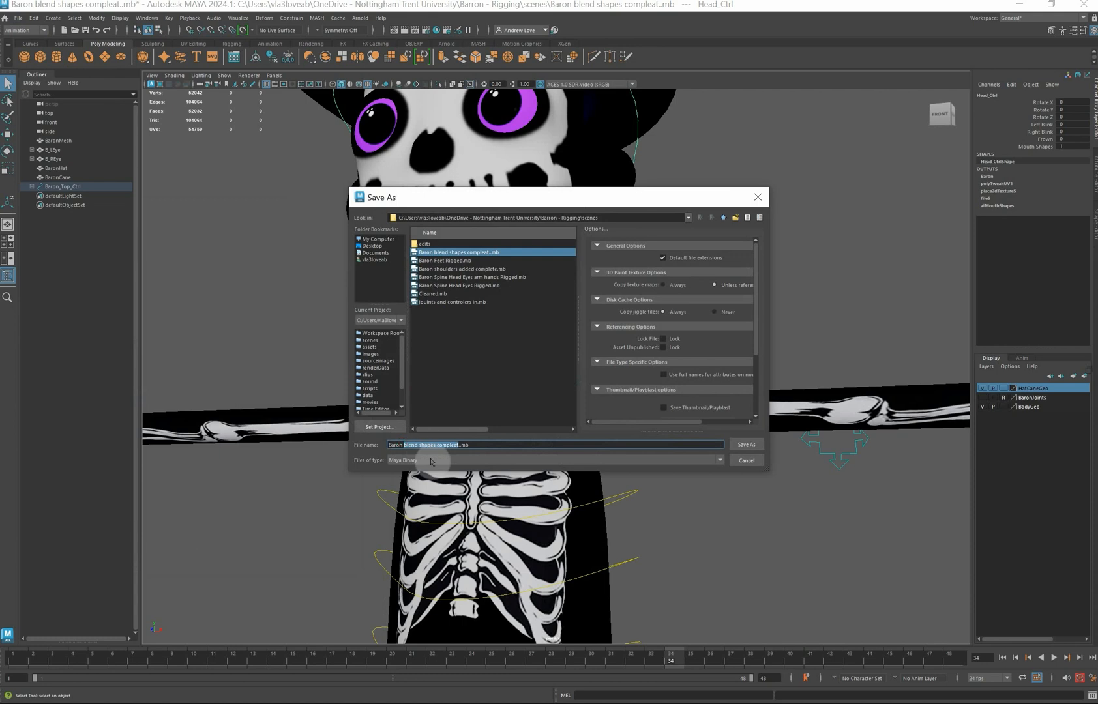
pyautogui.write('aron animated mouth')
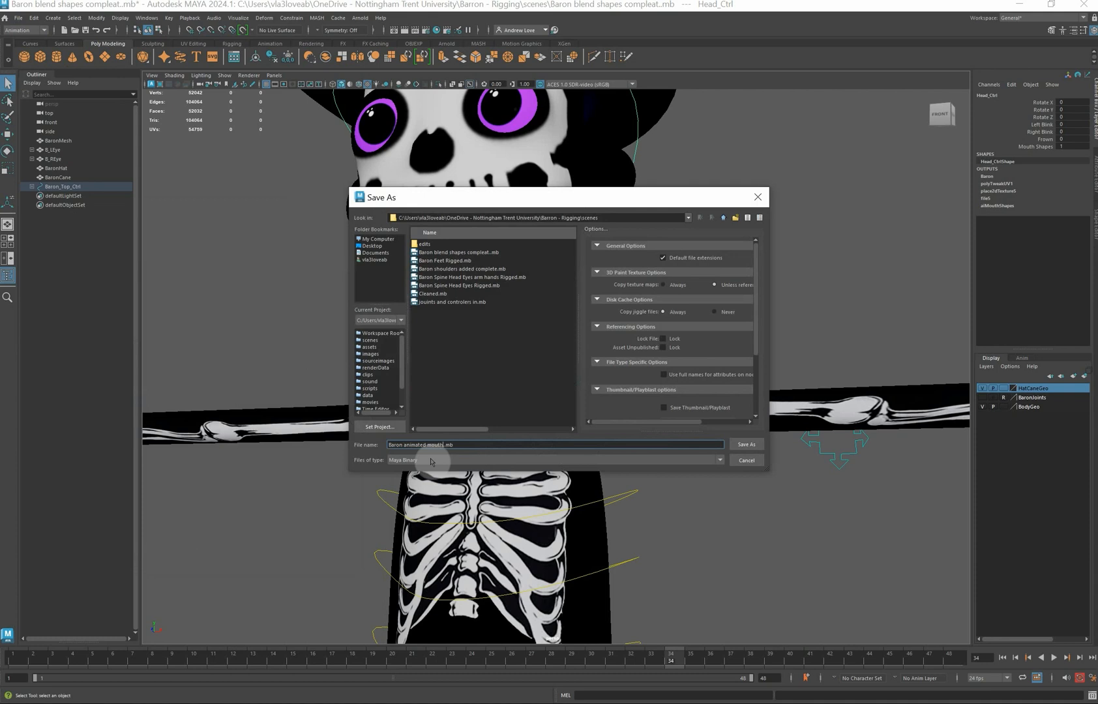
pyautogui.click(747, 444)
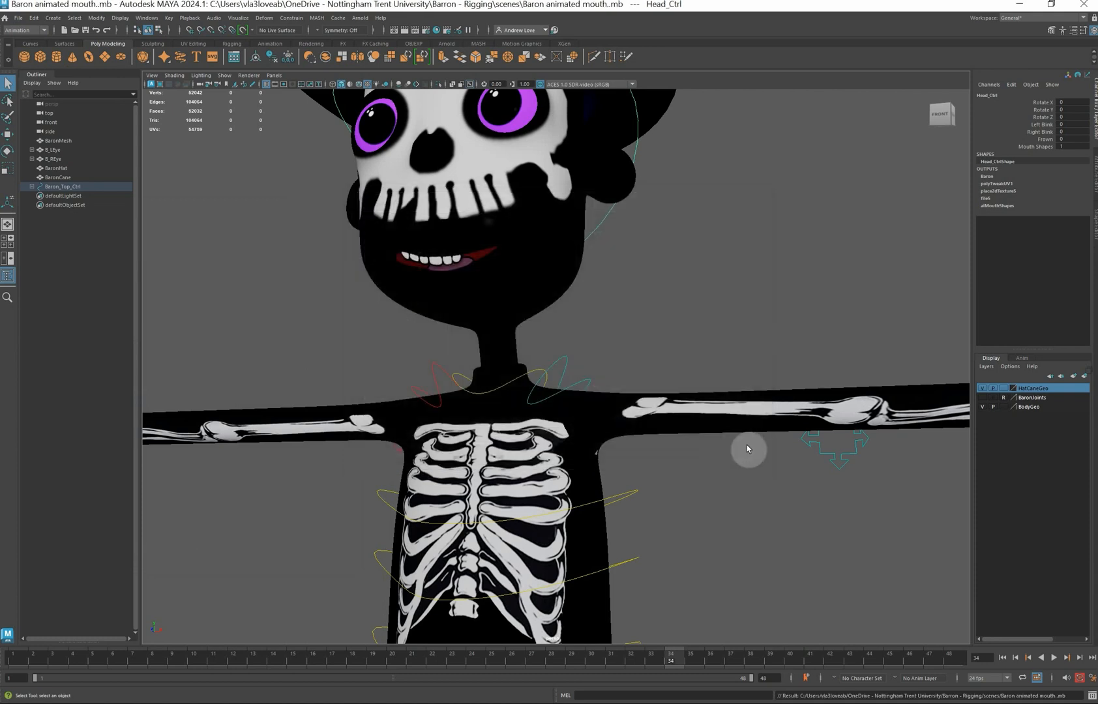
# Try out Head_Ctrl's facial attributes with Left Blink at 4.4, Right Blink at 3, a strong Frown and Mouth Shapes at 5
pyautogui.click(1042, 123)
pyautogui.moveTo(894, 166)
pyautogui.mouseDown(button='middle')
pyautogui.moveTo(862, 167)
pyautogui.moveTo(873, 167)
pyautogui.mouseUp(button='middle')
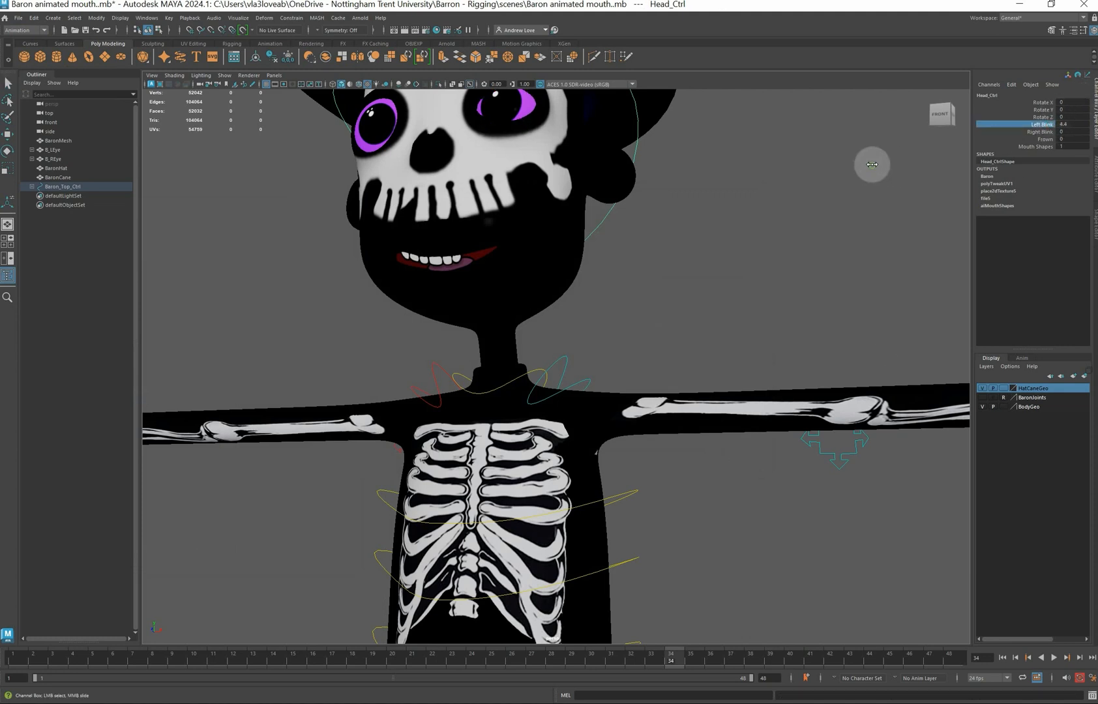
pyautogui.keyDown('alt'); pyautogui.moveTo(793, 241); pyautogui.dragTo(802, 276, button='middle'); pyautogui.keyUp('alt')
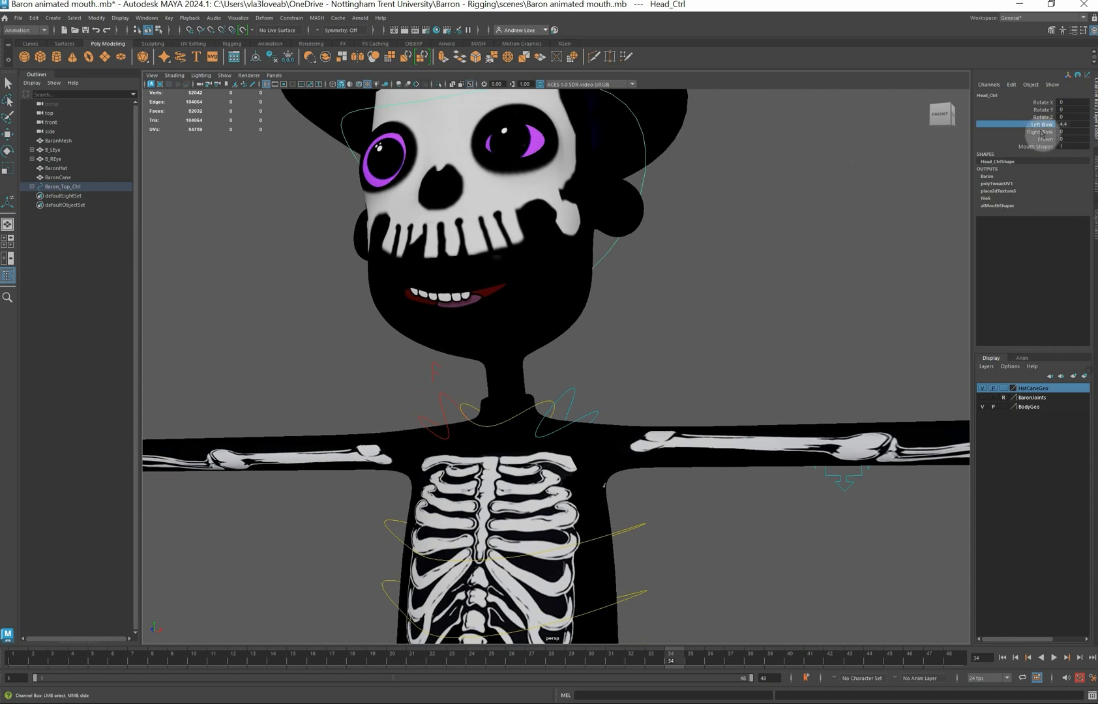
pyautogui.click(1042, 131)
pyautogui.moveTo(845, 200); pyautogui.dragTo(966, 208, button='middle')
pyautogui.click(1043, 139)
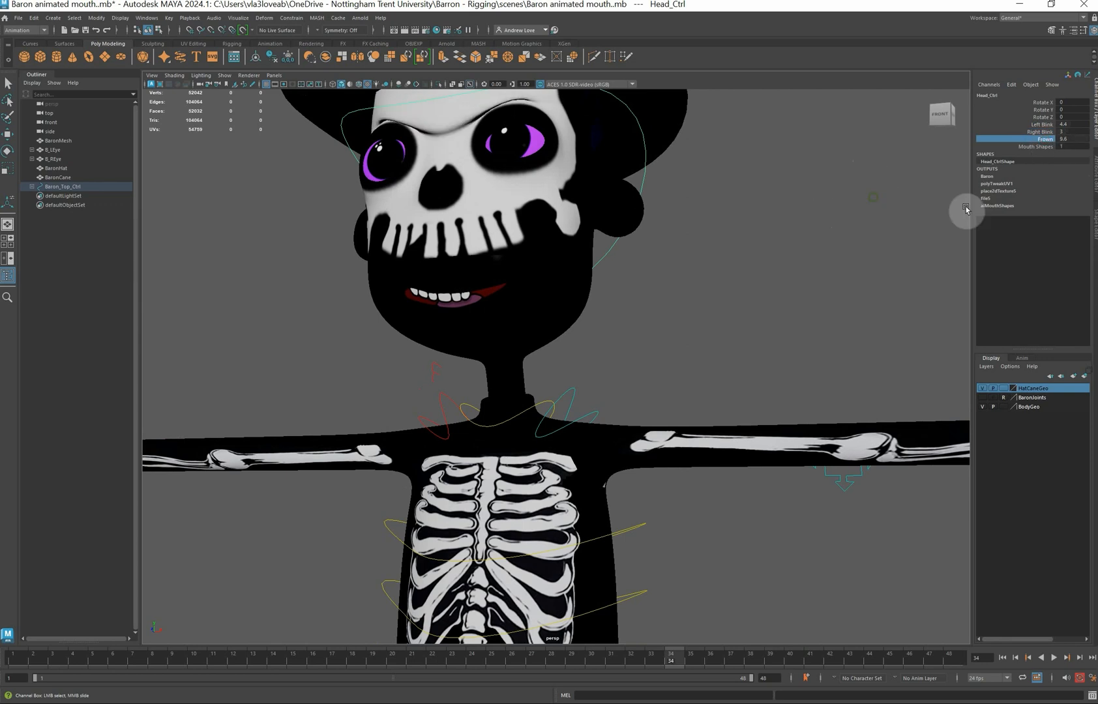
pyautogui.click(1038, 146)
pyautogui.moveTo(845, 201); pyautogui.dragTo(856, 209, button='middle')
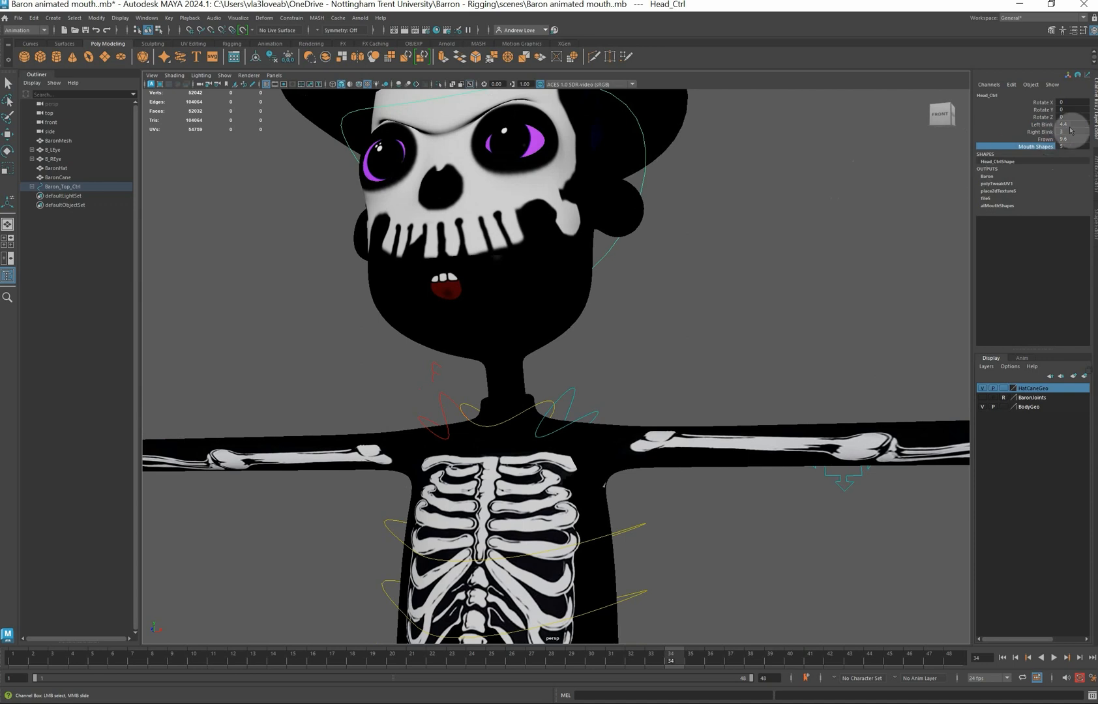
# Reset Left Blink, Right Blink and Frown on Head_Ctrl to 0, and enter 0 for Mouth Shapes
pyautogui.moveTo(1069, 124); pyautogui.dragTo(1075, 138)
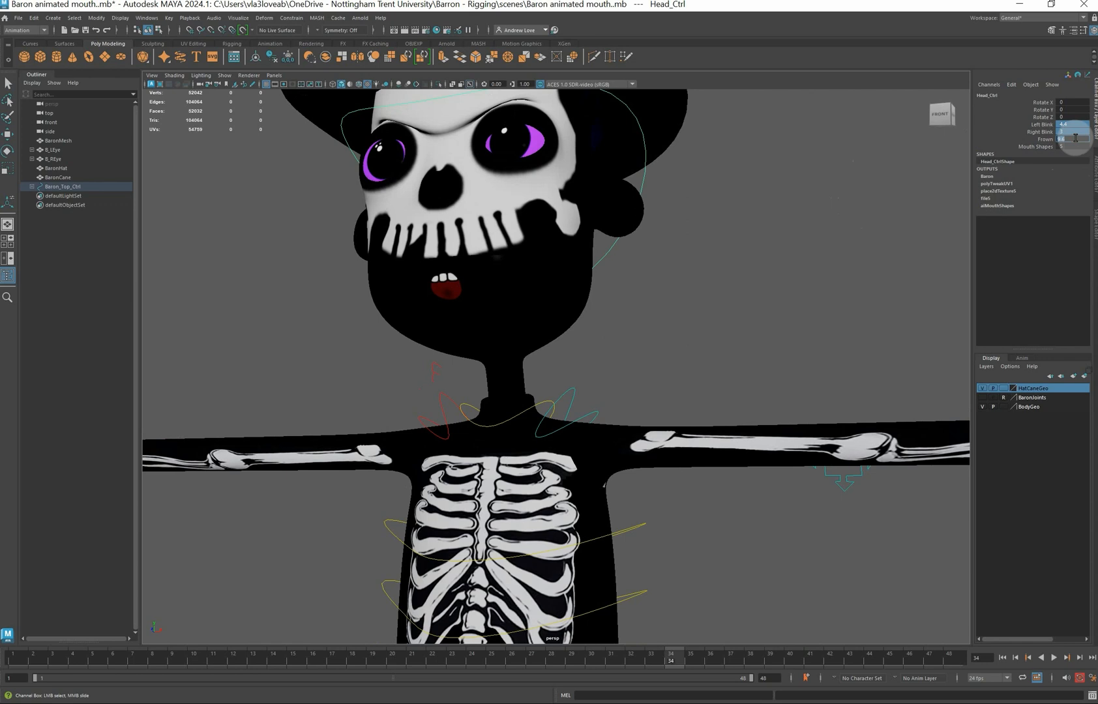
pyautogui.write('0')
pyautogui.press('Return')
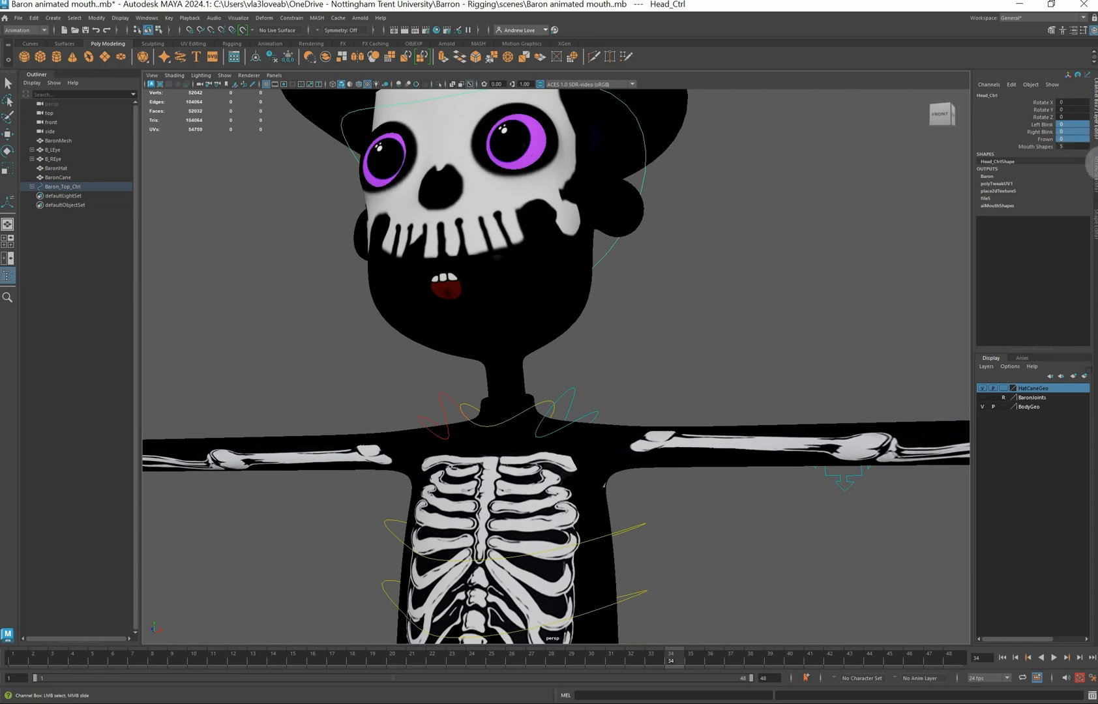
pyautogui.doubleClick(1068, 146)
pyautogui.write('0')
pyautogui.press('Return')
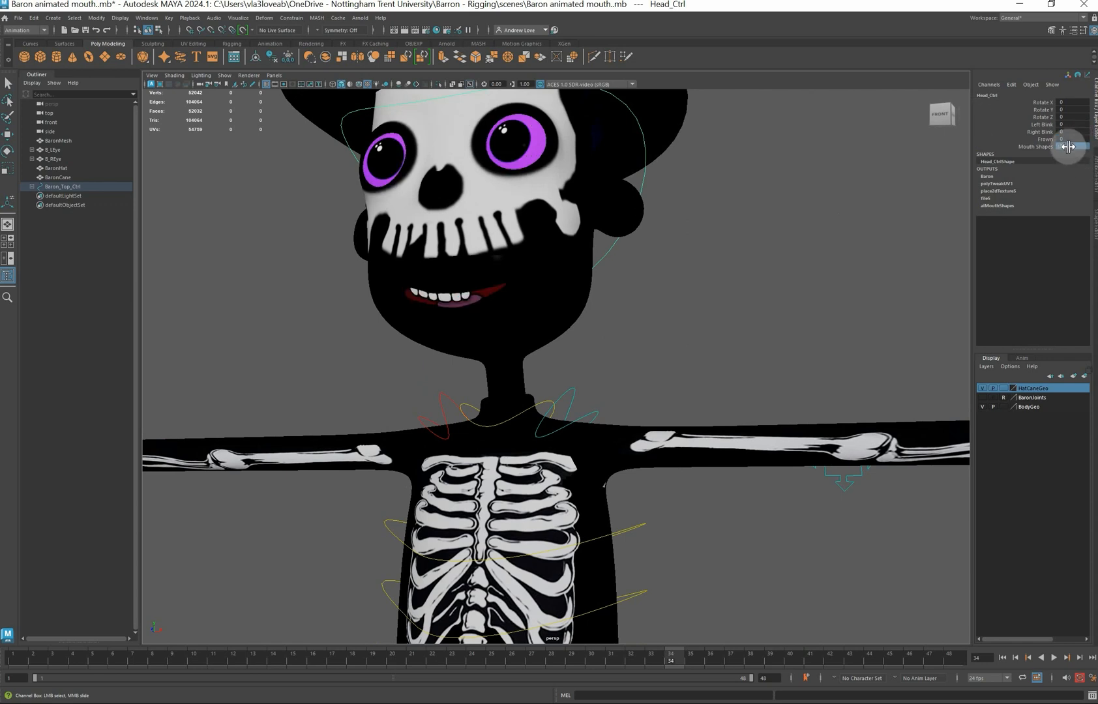